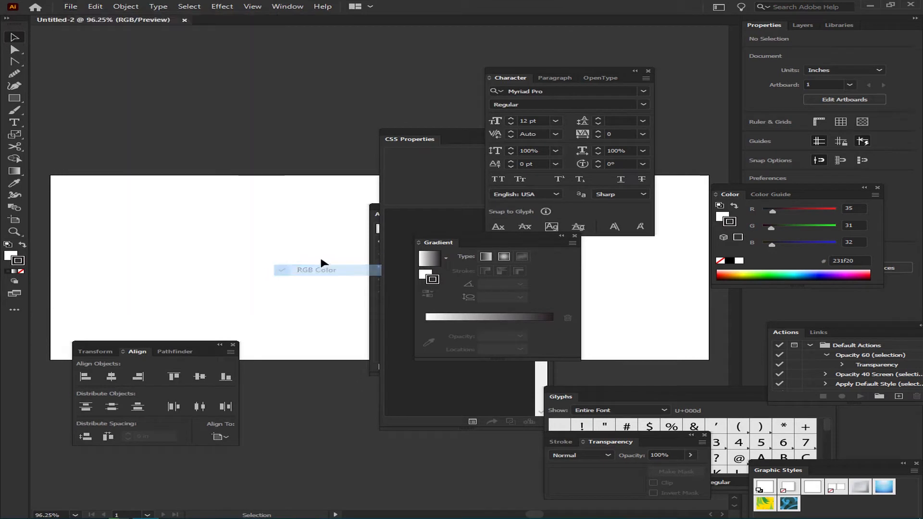
Draw a 10 by 4 in rectangle covering the whole artboard and swap its fill and stroke colors
key(Tab)
key(ctrl+0)
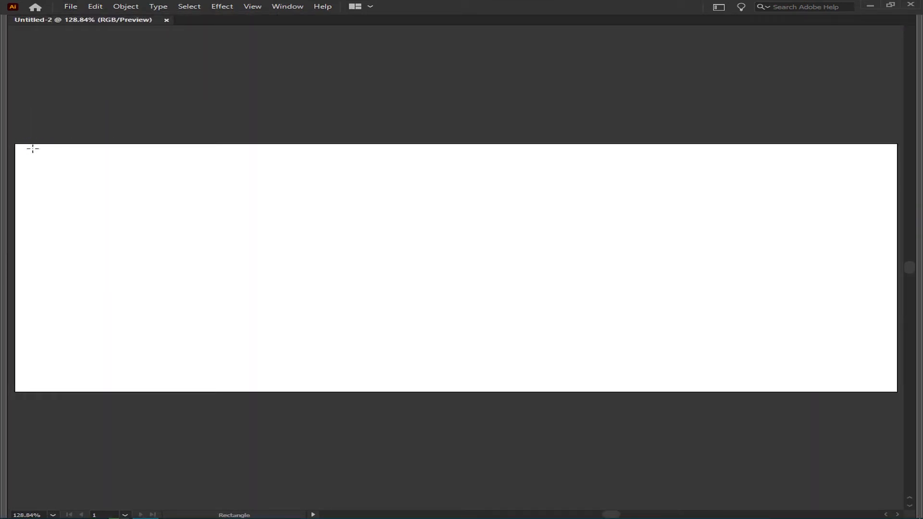
key(m)
mouse_move(128, 181)
mouse_down()
mouse_move(617, 277)
mouse_move(891, 364)
mouse_move(892, 517)
mouse_move(897, 391)
mouse_up()
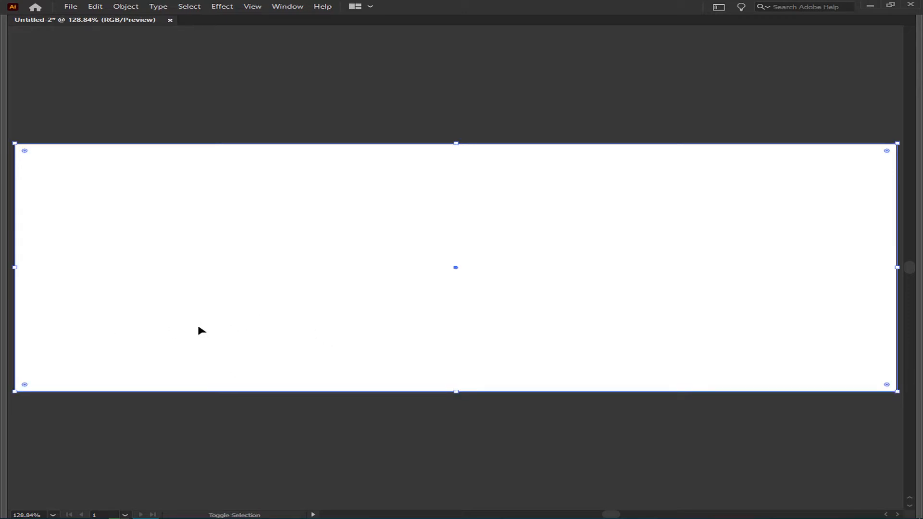
key(shift+x)
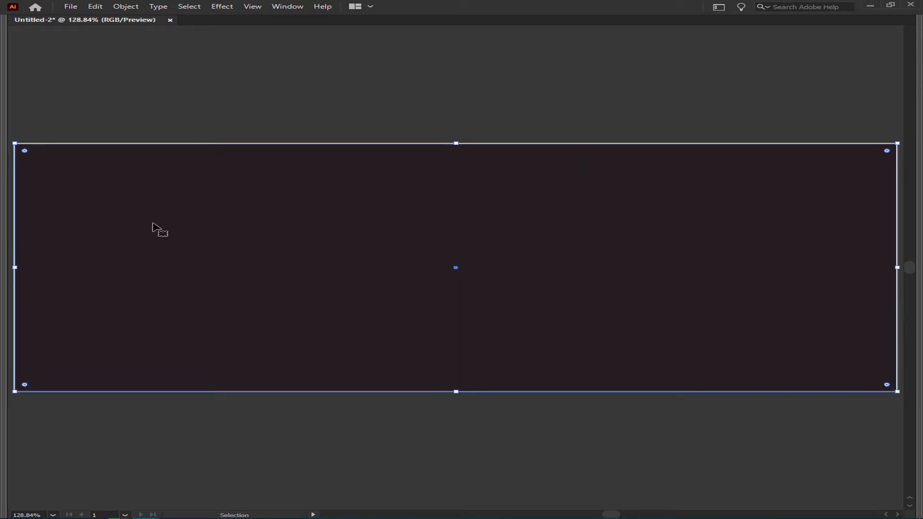
Set the background rectangle's fill color to #a3a3a3
key(Tab)
double_click(8, 258)
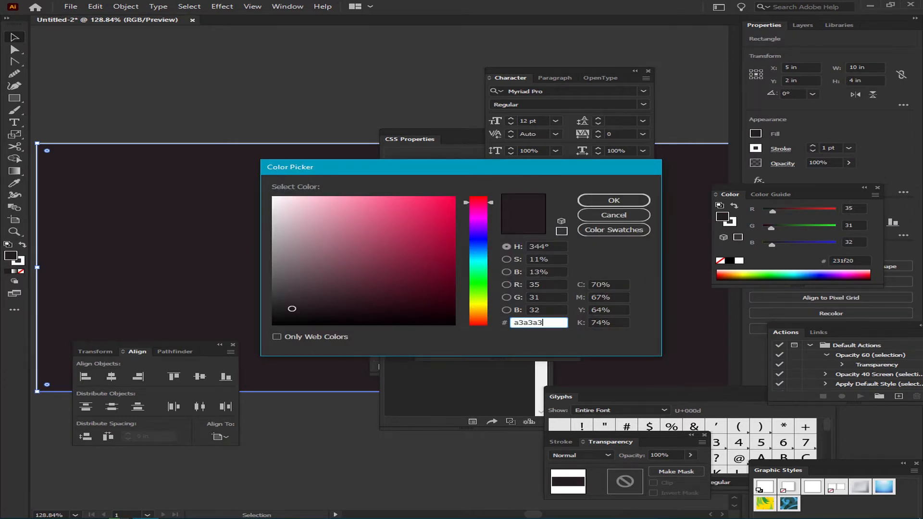
key(Return)
key(Tab)
drag(262, 251, 440, 287)
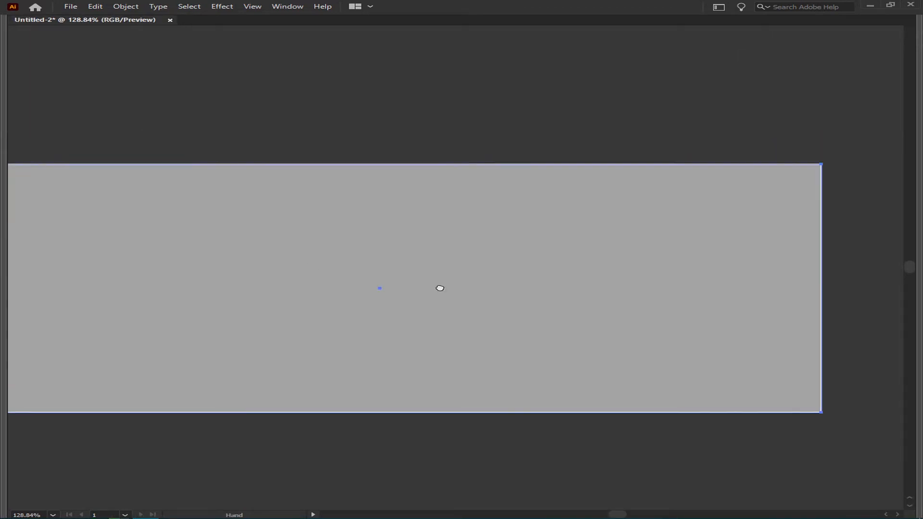
Remove the stroke from the background rectangle and fit the artboard to the view
key(Tab)
double_click(10, 258)
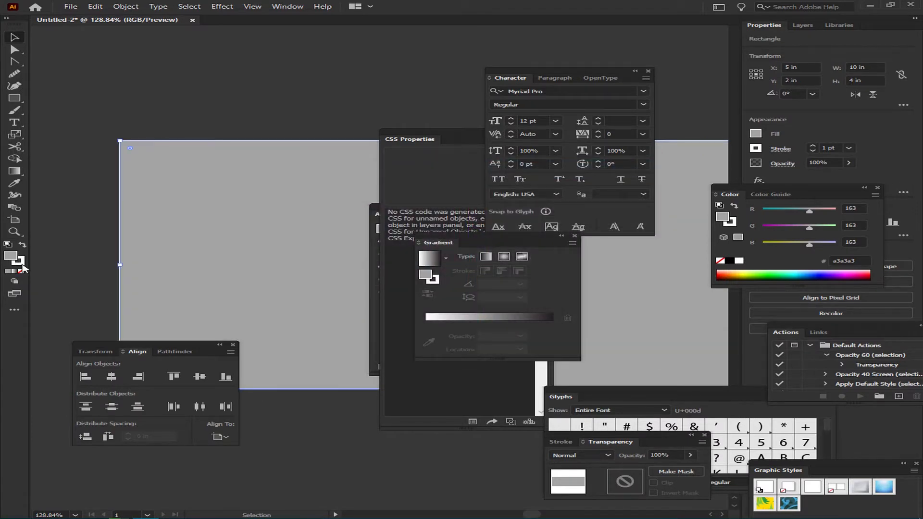
click(20, 264)
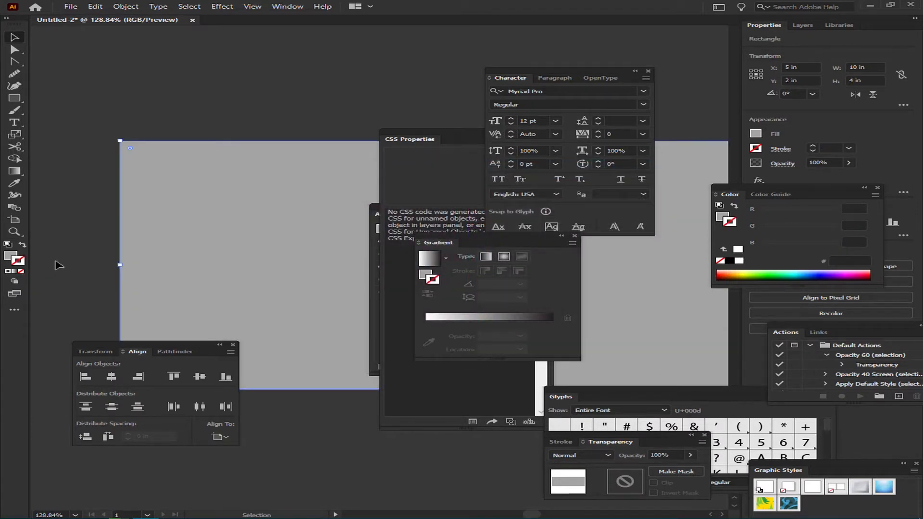
key(Tab)
drag(366, 251, 296, 253)
key(ctrl+0)
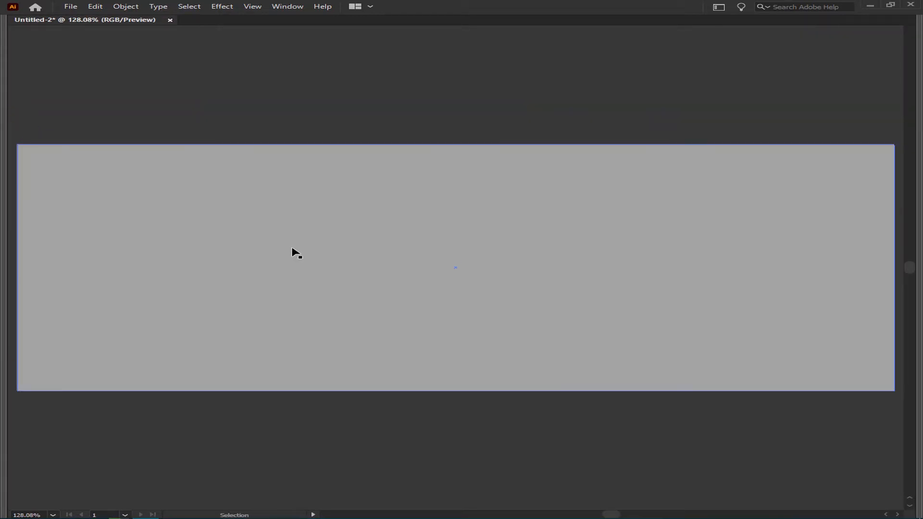
Restore a clean workspace layout without the floating panels and deselect the rectangle
key(Tab)
key(Tab)
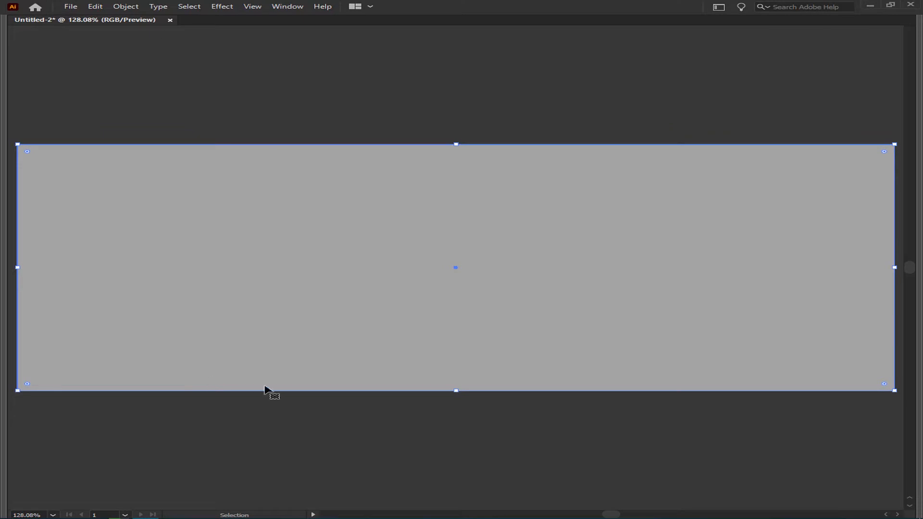
click(287, 7)
mouse_move(590, 33)
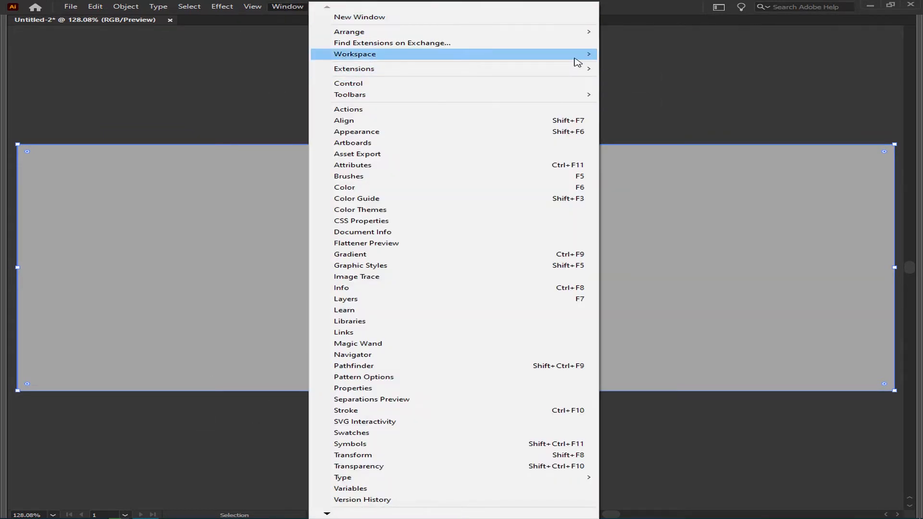
mouse_move(579, 55)
click(655, 158)
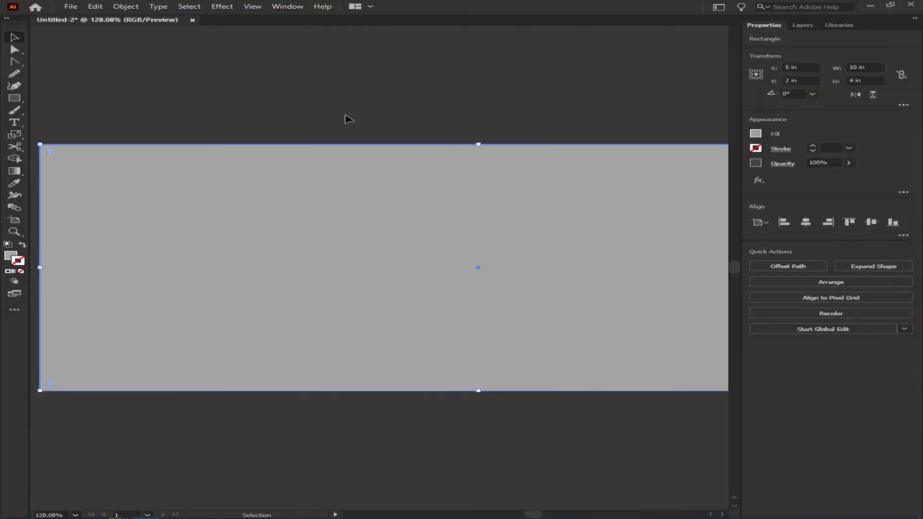
click(363, 93)
key(Tab)
key(Tab)
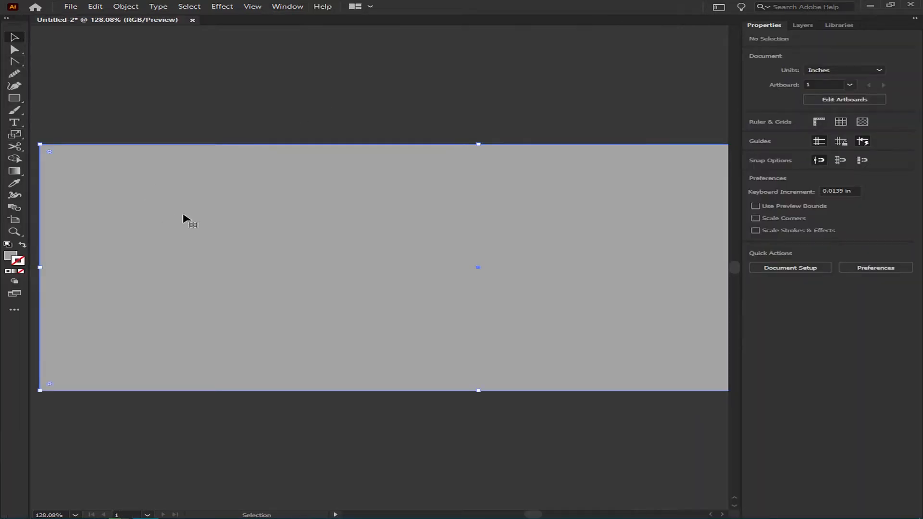
Add the text "Food Restaurant" near the artboard's upper edge and enlarge it to about 28 pt
scroll(196, 231, right, 10)
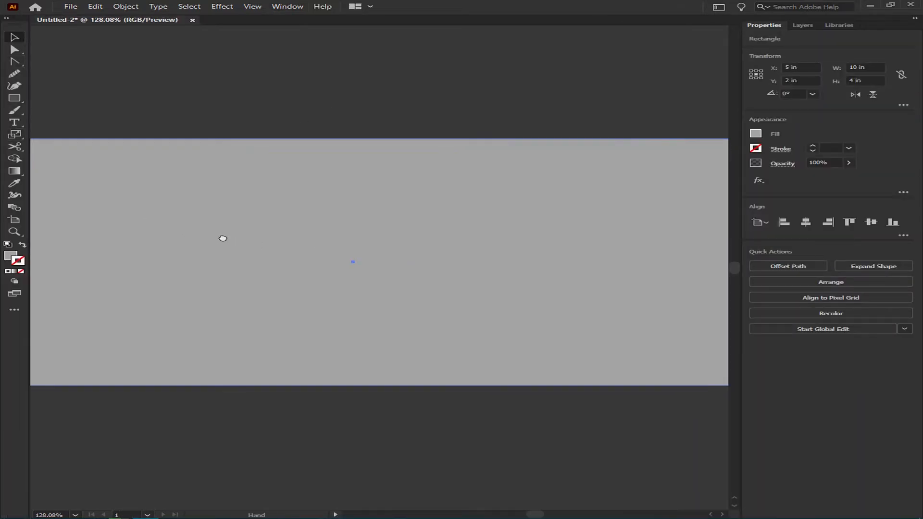
click(228, 168)
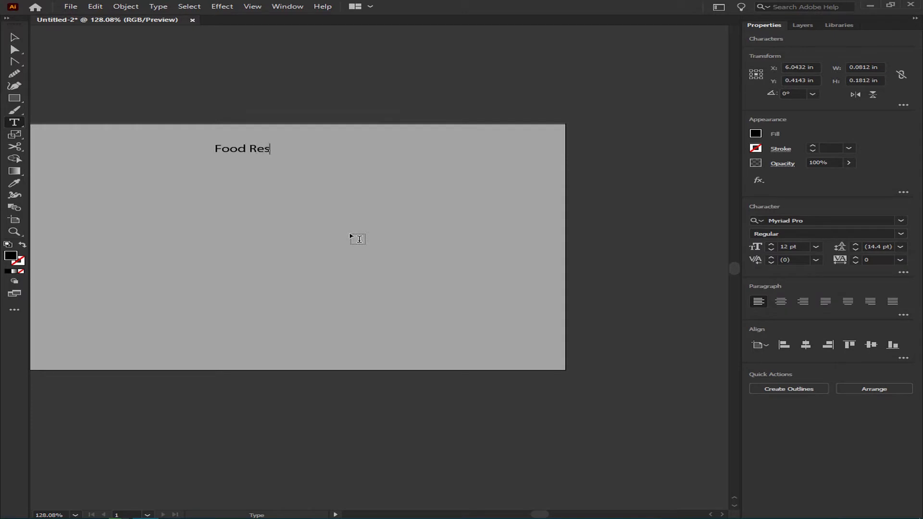
key(Escape)
drag(316, 155, 448, 177)
drag(350, 181, 325, 196)
Change the font of the "Food Restaurant" text to Montserrat Black
click(330, 185)
key(ctrl+t)
click(557, 91)
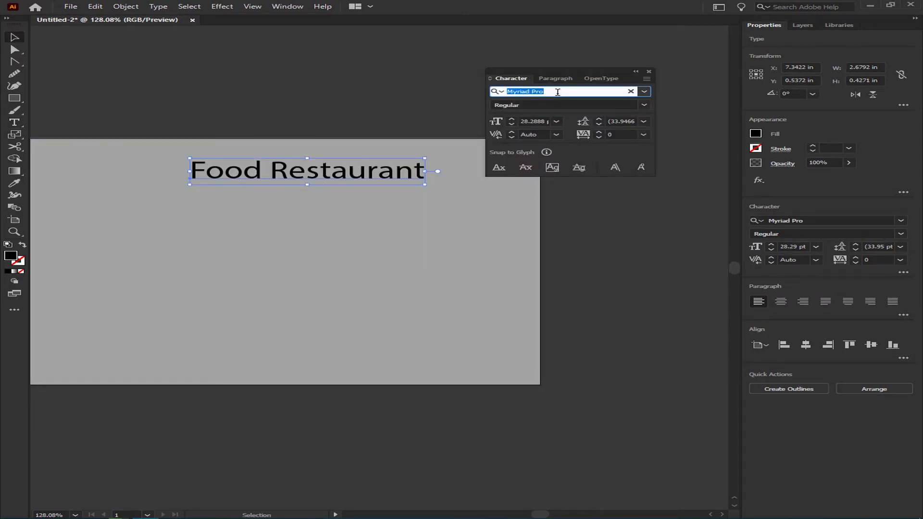
text(mon)
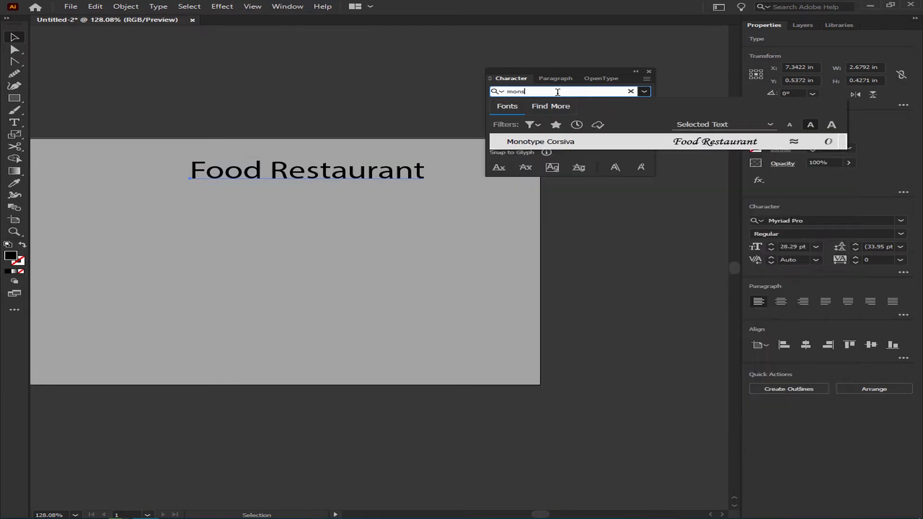
key(BackSpace)
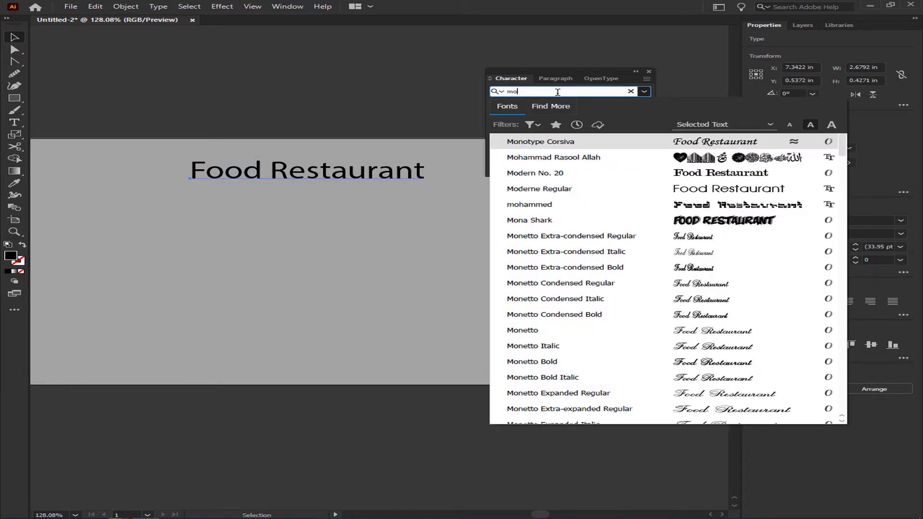
text(s)
key(BackSpace)
text(n)
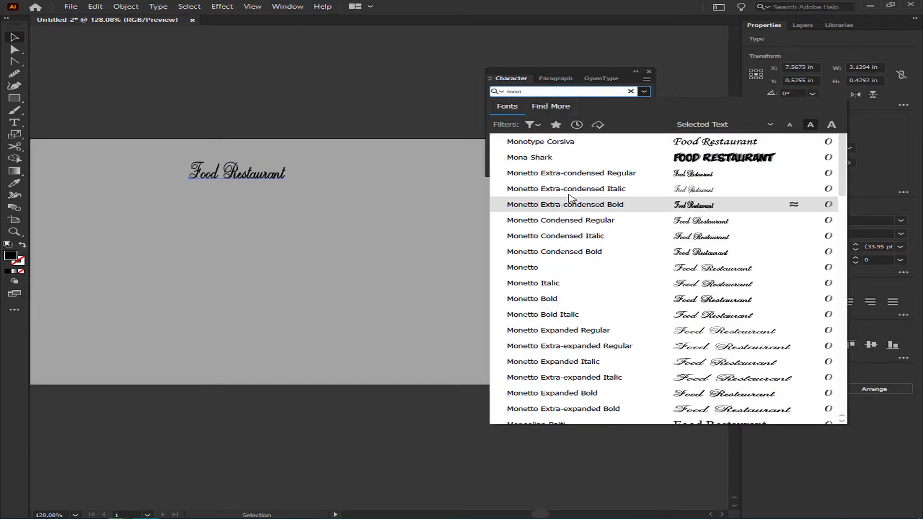
scroll(577, 321, down, 5)
scroll(577, 321, down, 2)
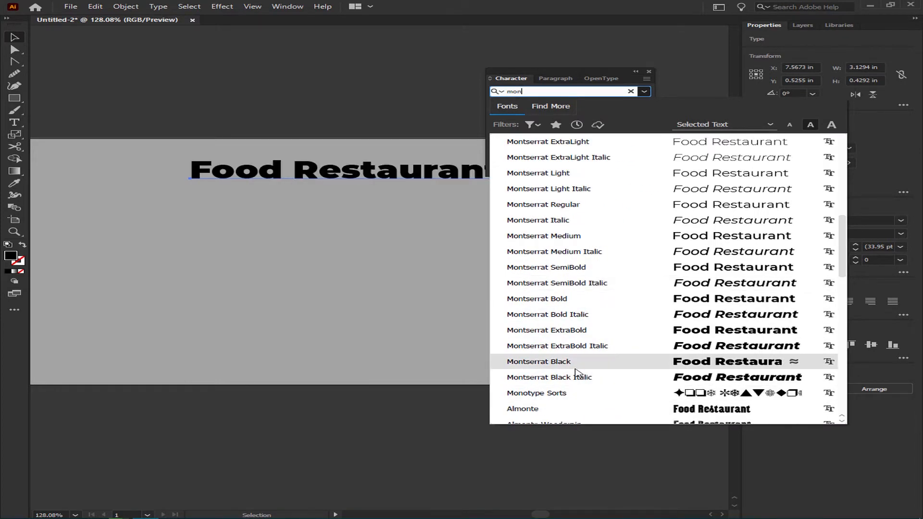
click(574, 365)
Break the title into two lines after "Food" and position it near the artboard's upper edge
drag(355, 176, 356, 202)
key(t)
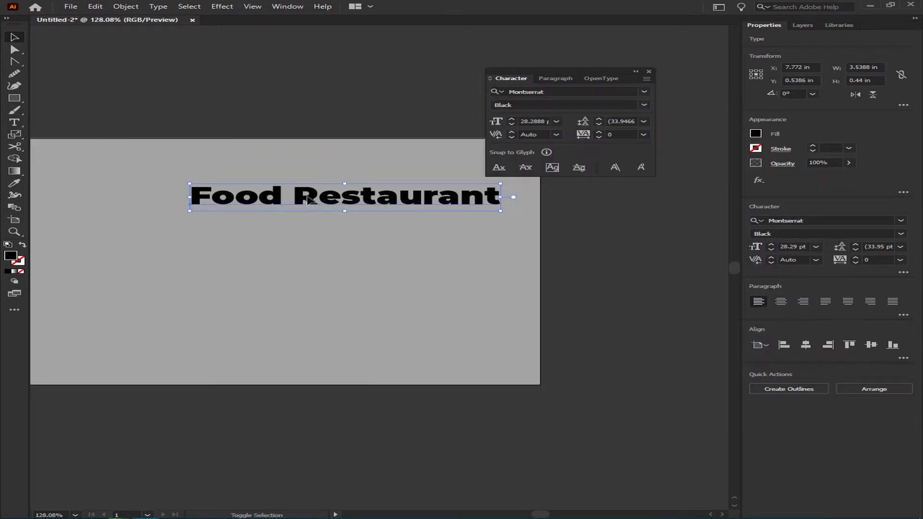
click(302, 202)
key(Return)
key(Escape)
drag(281, 199, 281, 172)
click(285, 217)
drag(270, 210, 333, 210)
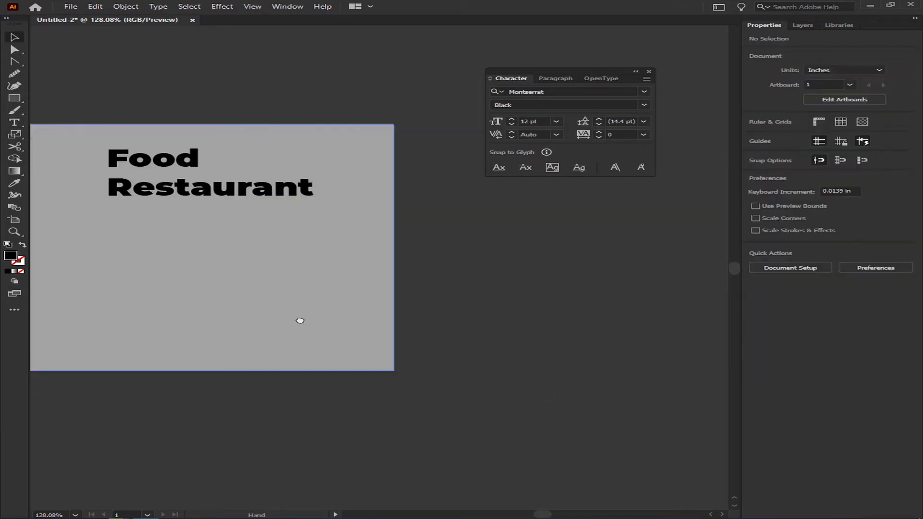
click(254, 194)
double_click(11, 257)
mouse_move(301, 310)
mouse_down()
mouse_move(269, 241)
mouse_move(259, 191)
mouse_up()
click(595, 215)
click(8, 244)
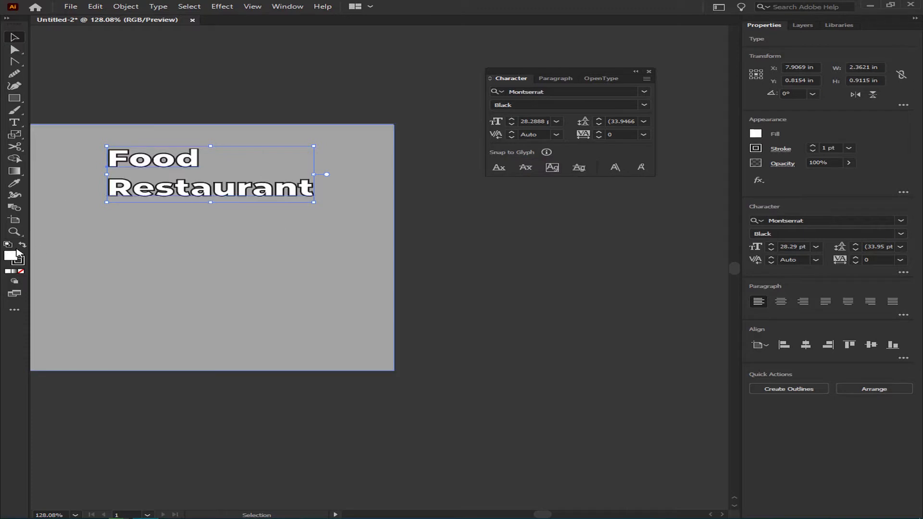
key(ctrl+z)
Set the fill color of the "Food Restaurant" text to white
double_click(10, 256)
drag(282, 222, 264, 191)
click(614, 199)
click(311, 297)
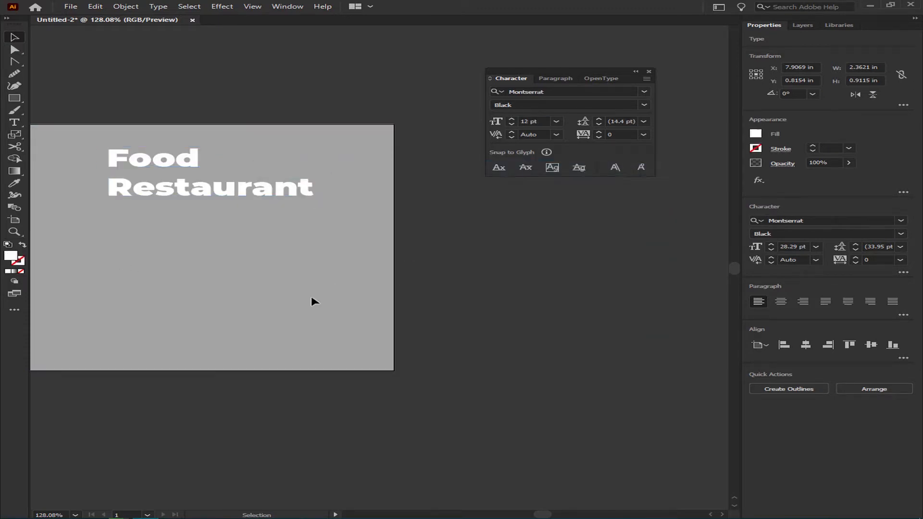
click(331, 298)
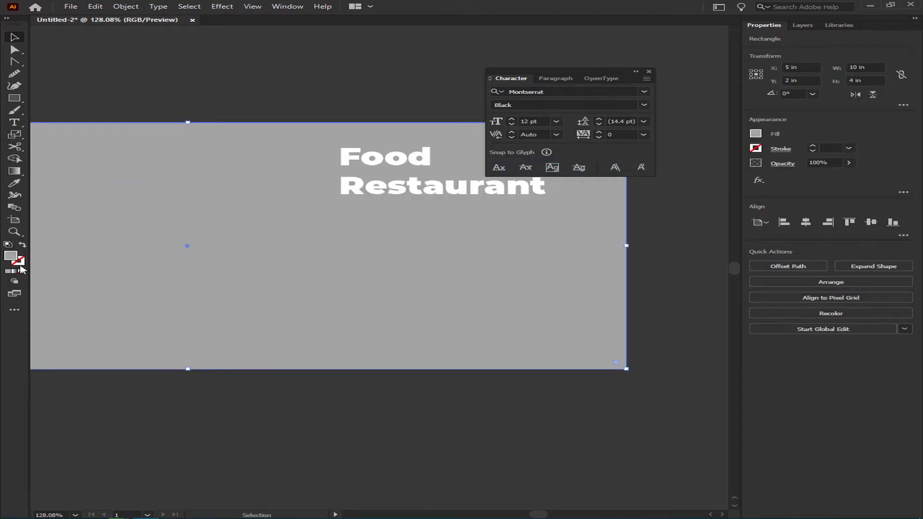
double_click(11, 256)
drag(312, 293, 324, 303)
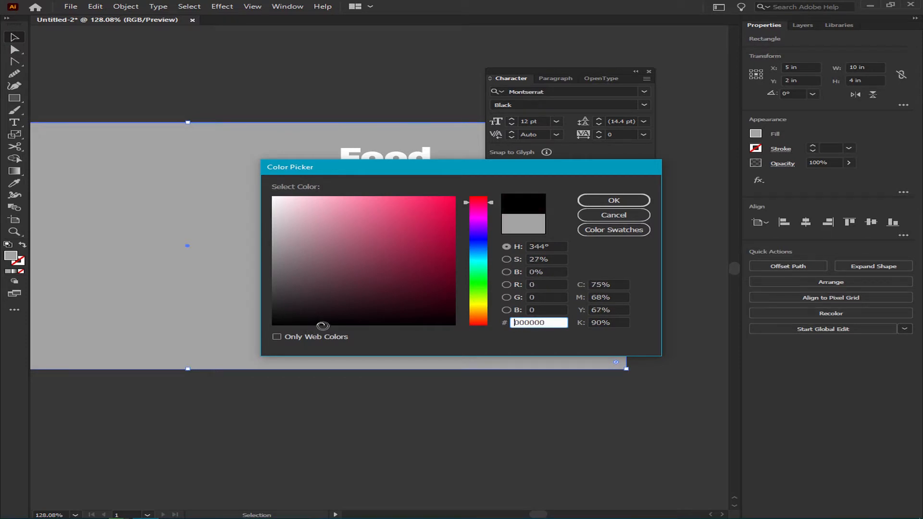
click(604, 215)
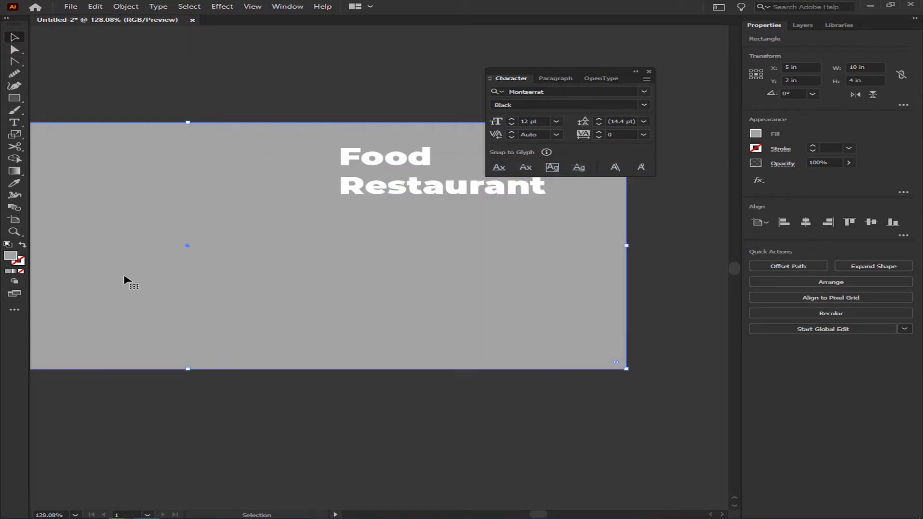
Fill the background rectangle with near-black #020202 and show its color values
double_click(17, 259)
text(000000)
click(623, 200)
click(271, 292)
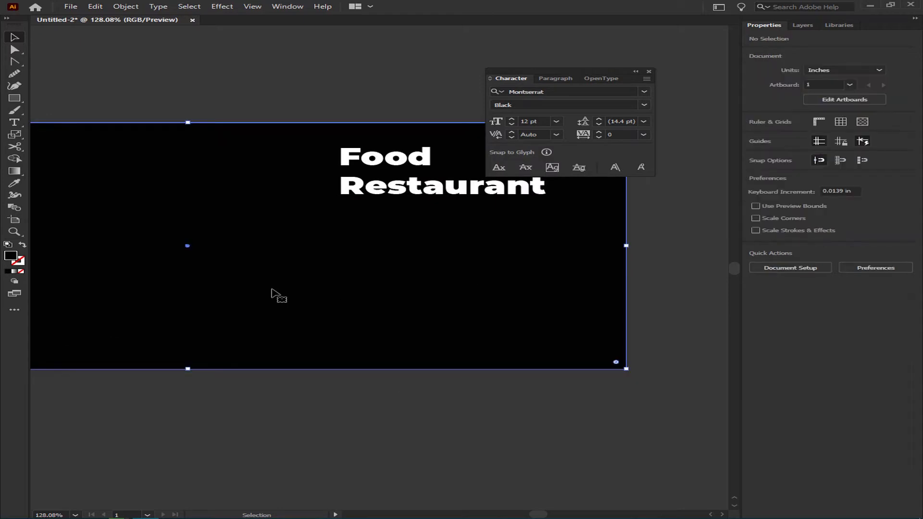
key(F6)
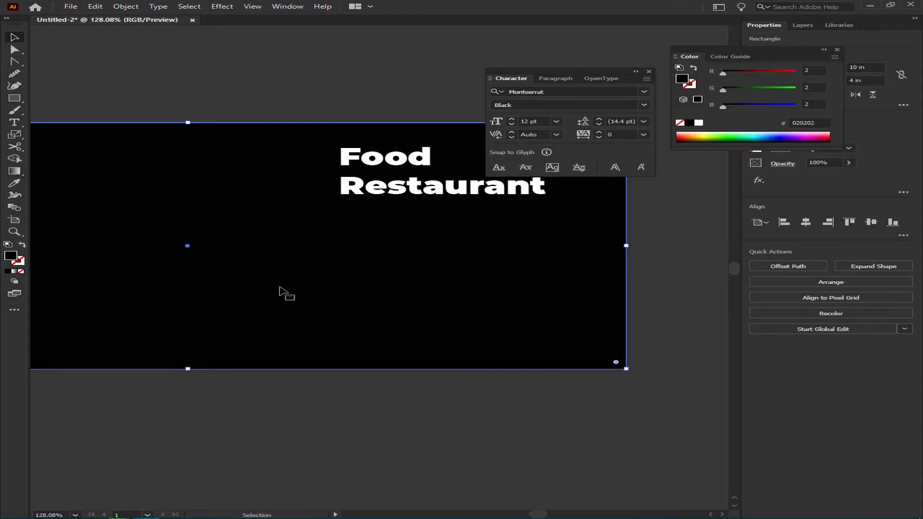
Set the background rectangle's fill color to #1a1a1a, deselect it and view the whole artboard without panels
double_click(9, 257)
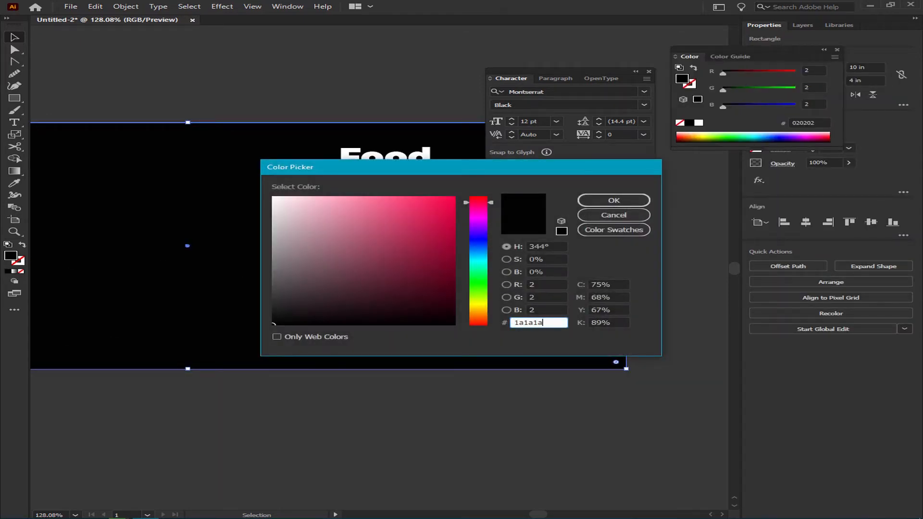
key(Return)
drag(337, 225, 241, 251)
click(346, 210)
click(596, 310)
key(Tab)
key(ctrl+0)
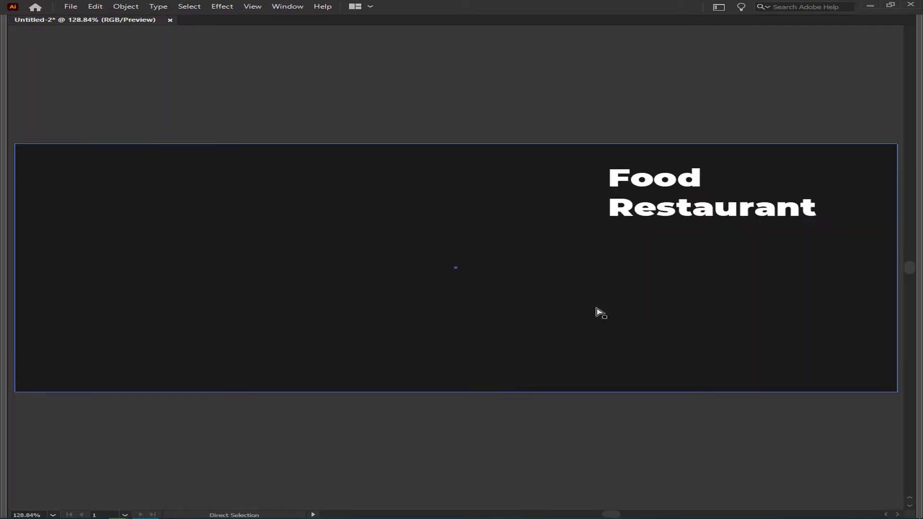
Widen the tracking of the word "Food" toward the width of "Restaurant" below it
click(717, 196)
double_click(651, 177)
key(alt+Right)
key(alt+Right)
key(alt+Right)
key(alt+Right)
key(alt+Right)
key(alt+Right)
key(alt+Right)
key(alt+Right)
key(alt+Right)
key(alt+Right)
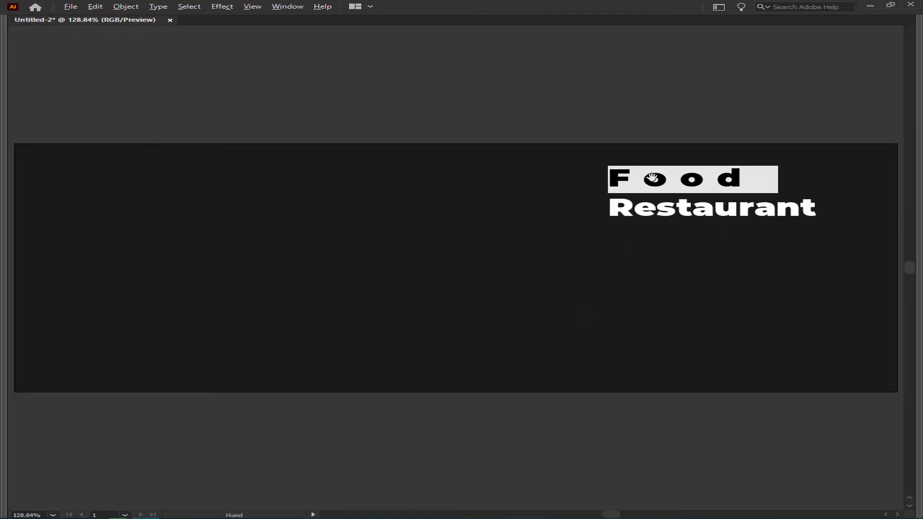
key(Escape)
Adjust the tracking of the final letter "d" in "Food" separately from the other letters
drag(830, 185, 570, 173)
key(t)
click(594, 172)
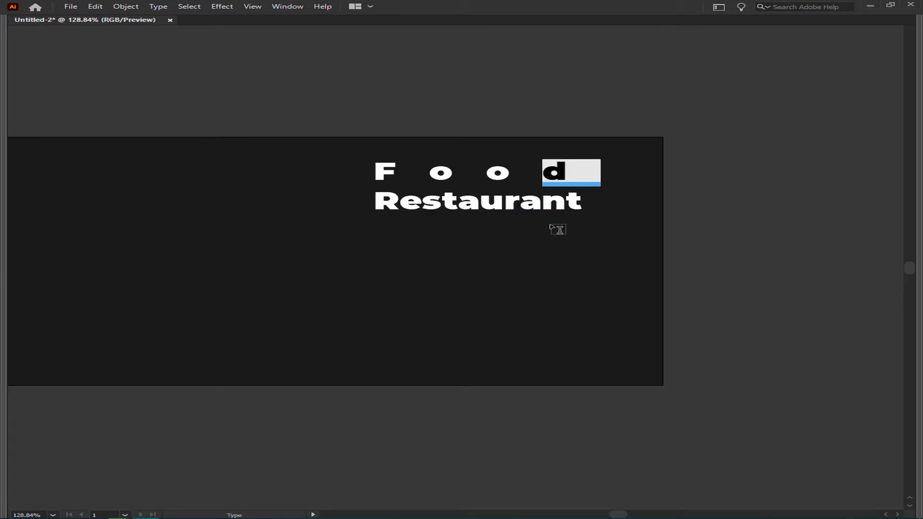
key(Escape)
drag(558, 230, 511, 223)
Apply All Caps to both lines of the "Food Restaurant" text, showing the full character options
click(473, 194)
key(ctrl+a)
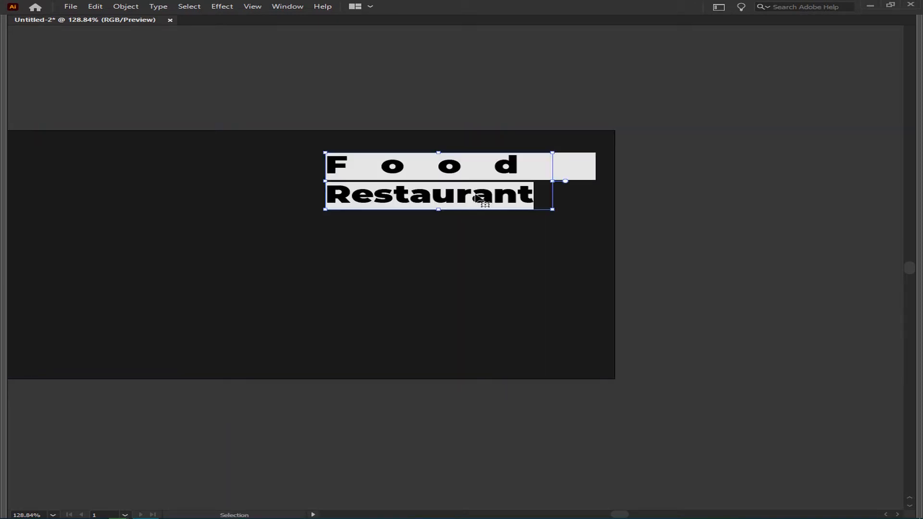
key(ctrl+t)
click(613, 79)
click(553, 79)
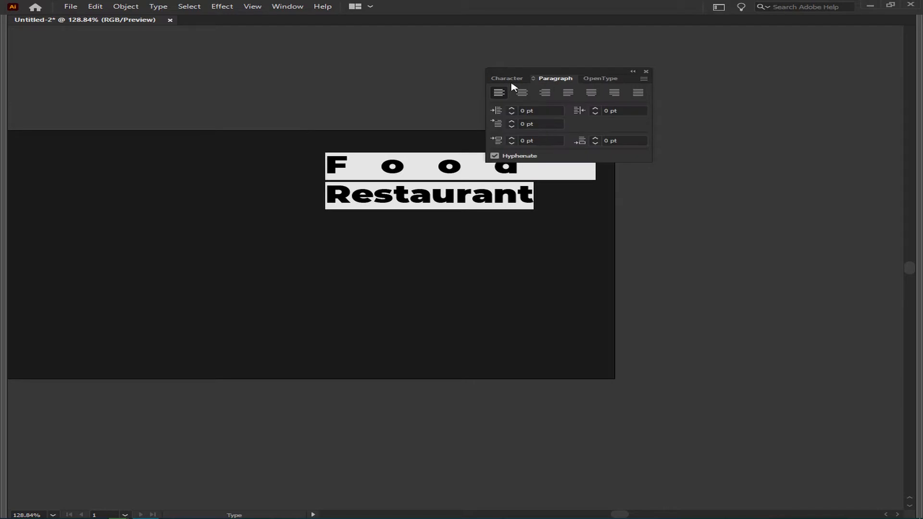
click(511, 79)
click(646, 78)
click(705, 82)
click(498, 179)
key(Escape)
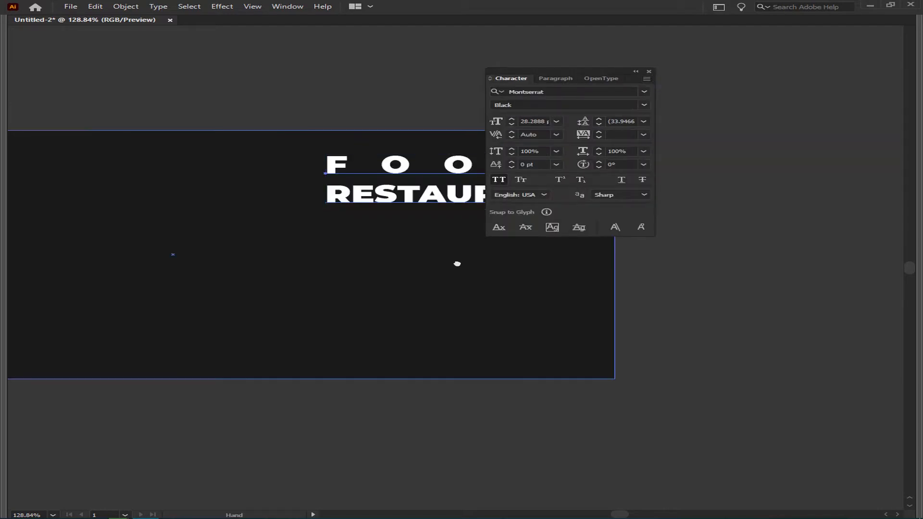
Tighten the letter tracking of the title's FOOD line and view the whole artboard again
drag(493, 220, 312, 250)
triple_click(322, 191)
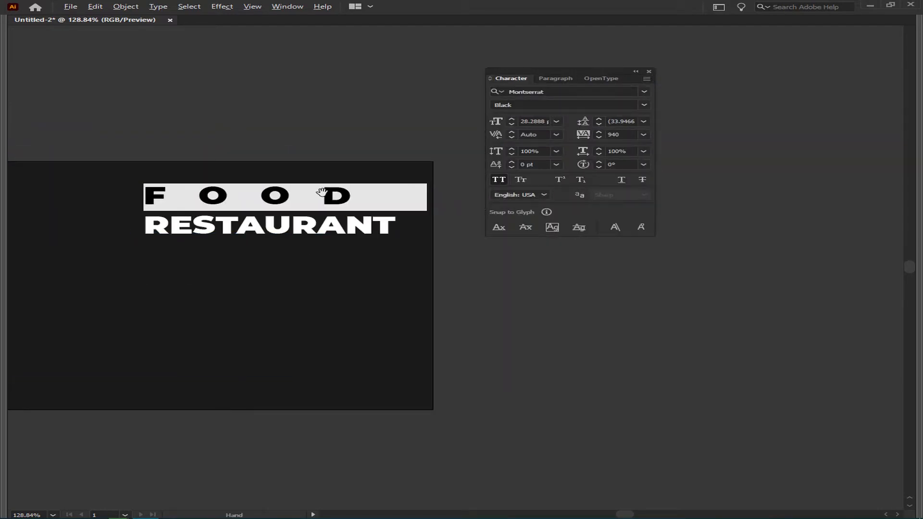
key(alt+Left)
key(alt+Left)
key(alt+Left)
key(alt+Left)
key(alt+Left)
key(alt+Left)
key(alt+Left)
key(alt+Left)
key(alt+Left)
key(alt+Left)
key(alt+Left)
key(alt+Left)
key(alt+Left)
key(alt+Left)
key(alt+Left)
key(alt+Left)
key(alt+Left)
key(alt+Left)
key(alt+Left)
key(alt+Left)
key(Escape)
key(ctrl+0)
key(Tab)
key(Tab)
drag(617, 283, 358, 249)
drag(456, 184, 398, 237)
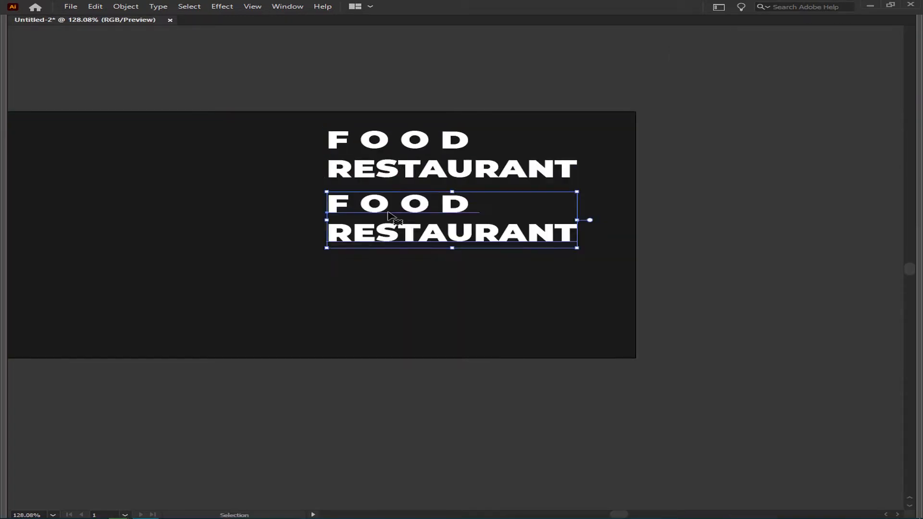
key(Delete)
Draw an area text frame of placeholder text, about 2.72 by 1.16 in, directly below the RESTAURANT line
key(t)
drag(330, 200, 569, 270)
drag(375, 203, 375, 195)
Set the whole placeholder paragraph to Arial Regular and turn off its All Caps formatting
double_click(403, 233)
key(ctrl+a)
key(ctrl+t)
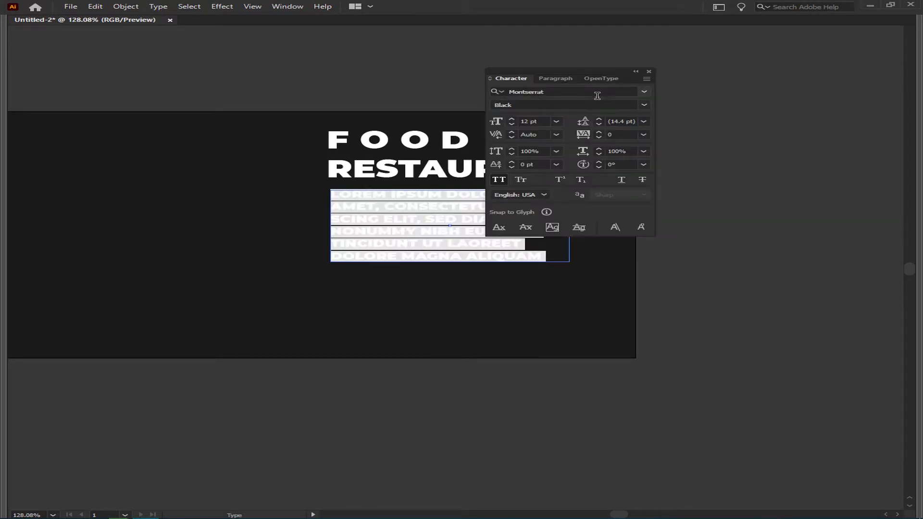
click(590, 92)
text(ar)
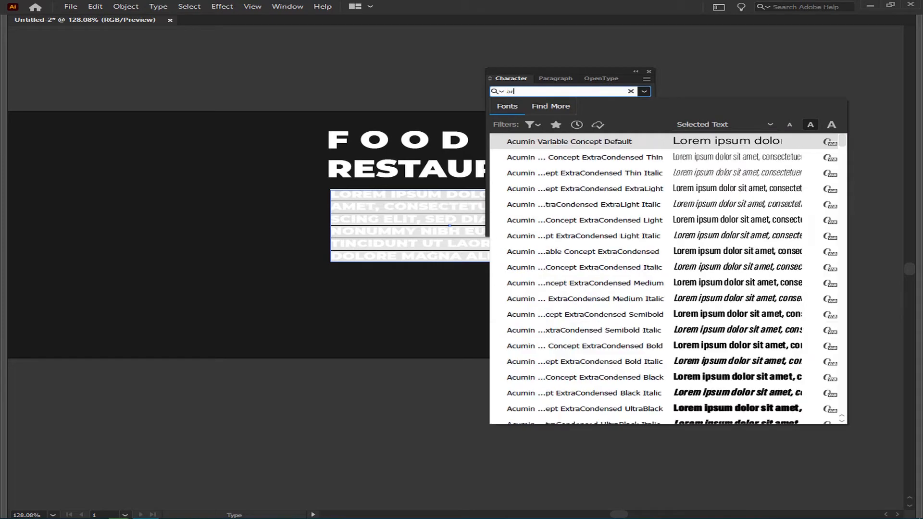
text(ial)
key(Down)
key(Down)
key(Down)
key(Down)
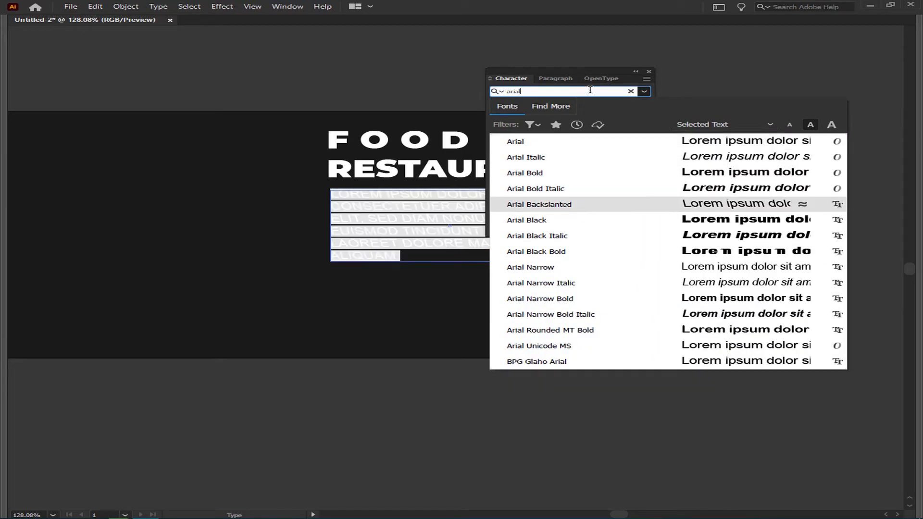
key(Up)
key(Up)
key(Up)
key(Up)
key(Return)
click(498, 179)
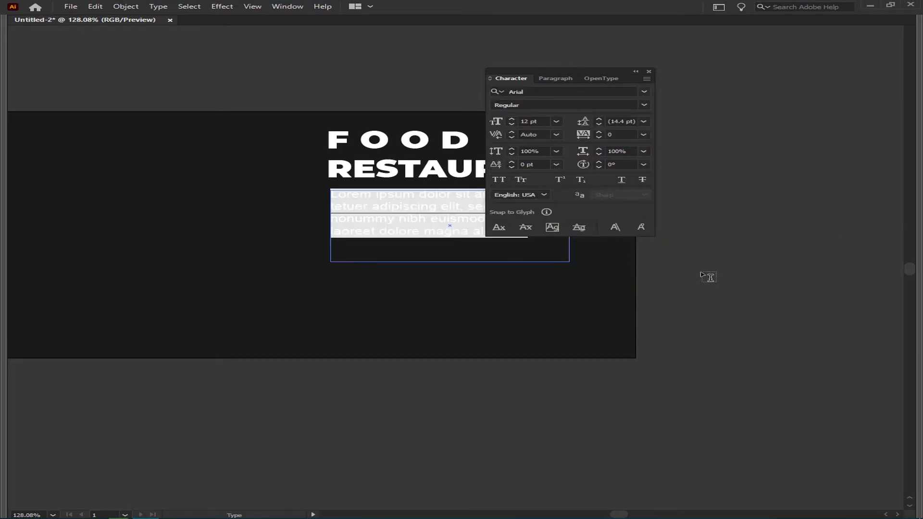
ctrl+click(706, 276)
key(Tab)
key(Tab)
Set the placeholder paragraph's text fill to #ffffff, deselect it and view the whole artboard
drag(447, 245, 524, 240)
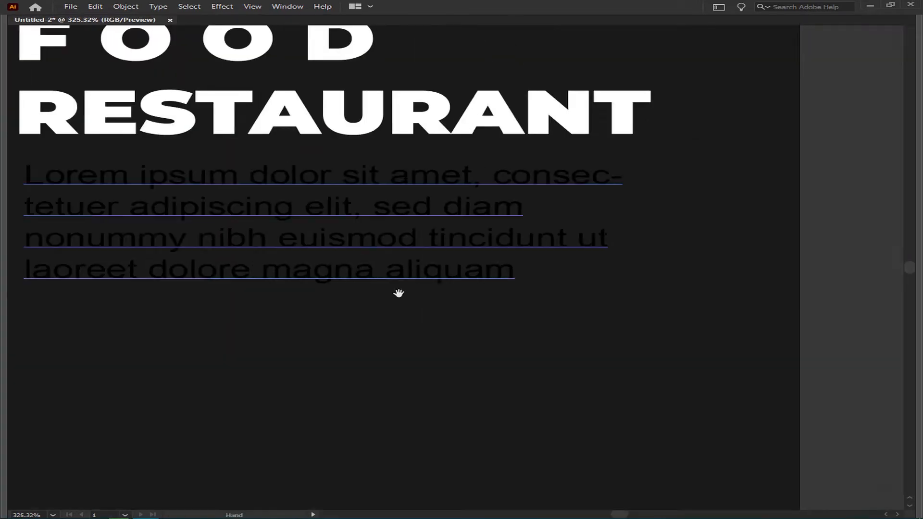
drag(398, 293, 528, 301)
click(619, 283)
key(ctrl+a)
key(ctrl+t)
key(Escape)
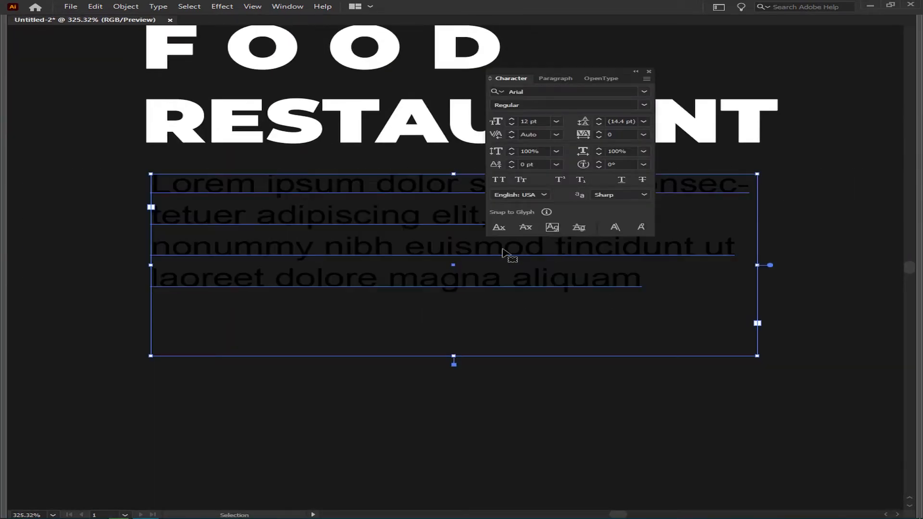
key(Tab)
double_click(11, 256)
text(ffffff)
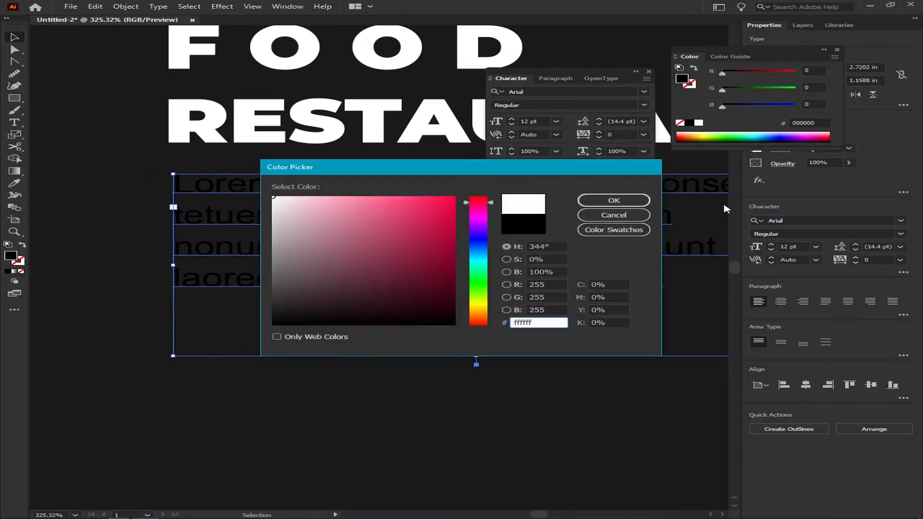
key(Return)
click(353, 369)
key(ctrl+1)
key(Tab)
key(ctrl+0)
Create a pill-shaped rounded rectangle, about 1.36 by 0.35 in, below the placeholder paragraph
drag(583, 325, 446, 294)
key(m)
key(v)
click(491, 241)
drag(541, 272, 539, 251)
click(421, 308)
drag(423, 255, 522, 265)
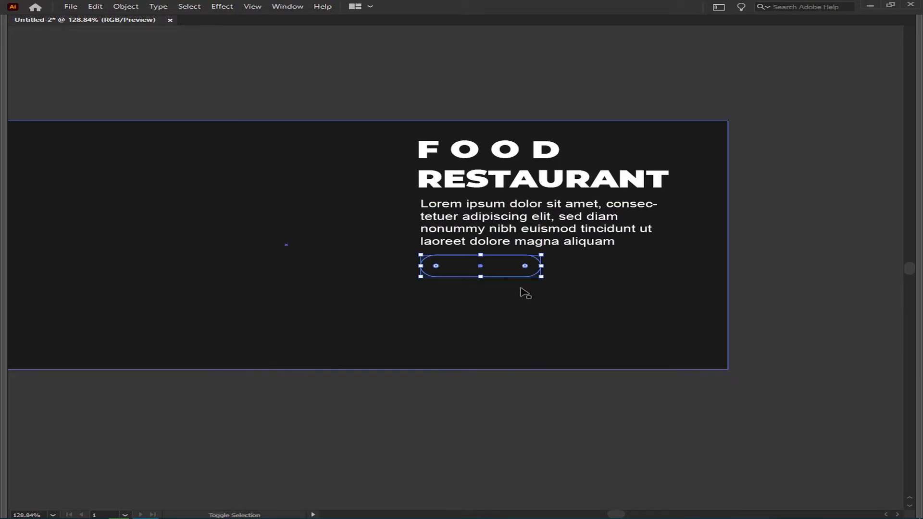
Apply the default white-to-black linear gradient as the pill shape's fill
key(Tab)
click(23, 244)
double_click(11, 255)
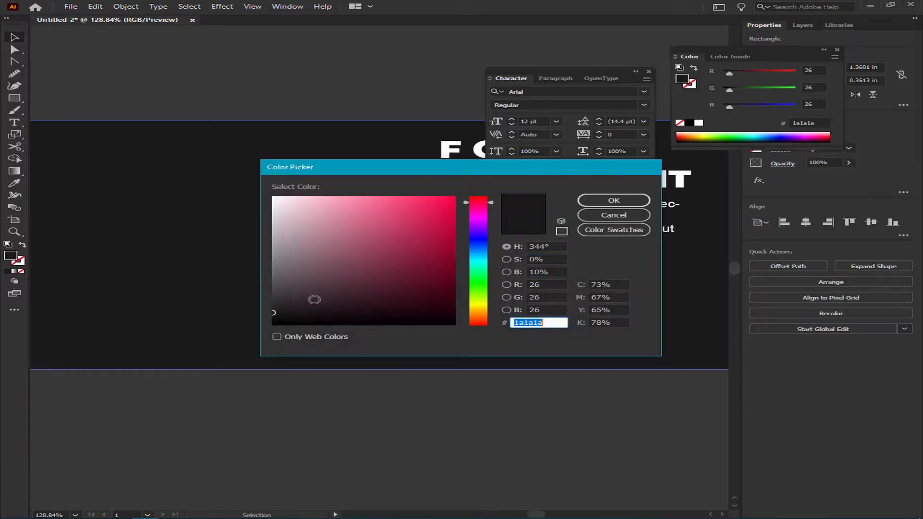
click(619, 207)
click(14, 271)
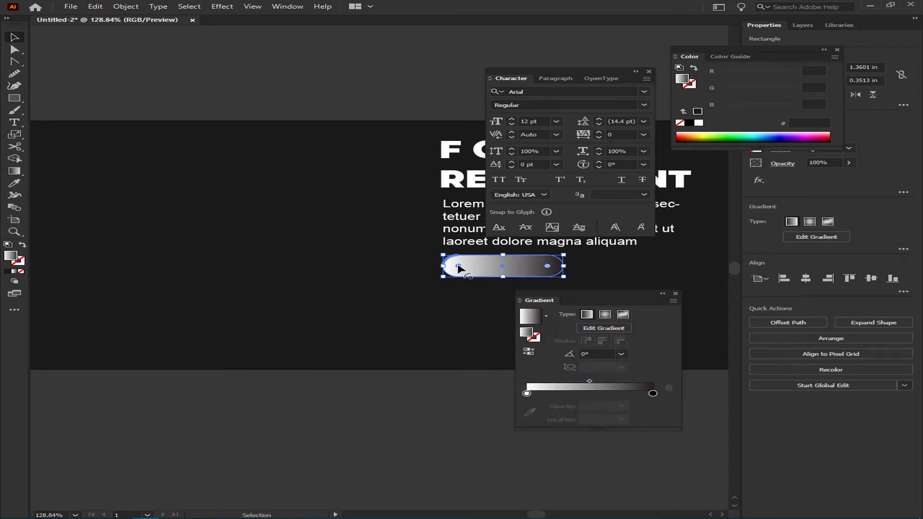
key(shift+F8)
key(Tab)
Color the pill's gradient with an orange-red swatch at the 0% stop and a yellow-green swatch at the 100% stop
key(g)
double_click(420, 265)
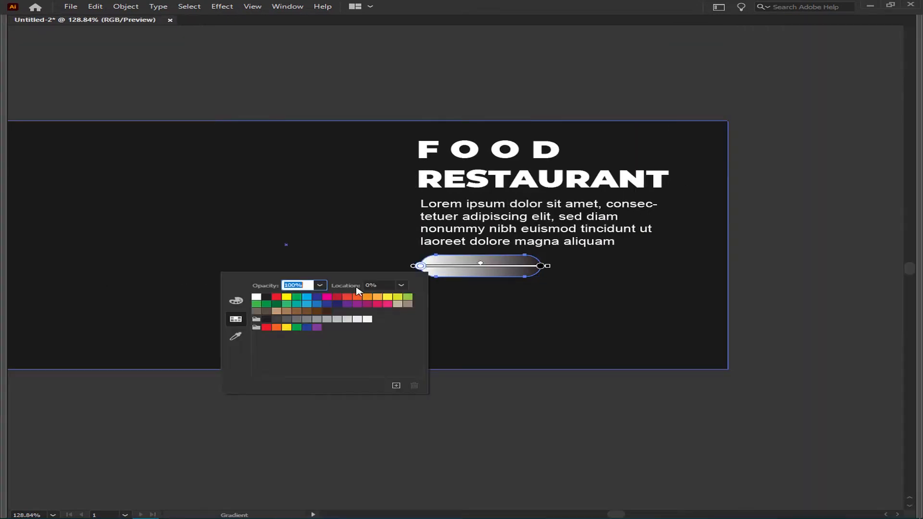
click(388, 297)
click(346, 297)
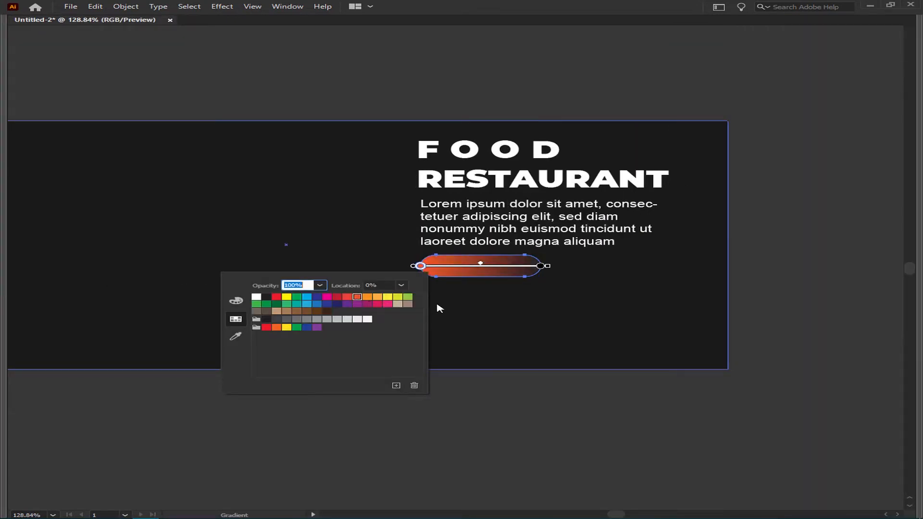
double_click(540, 265)
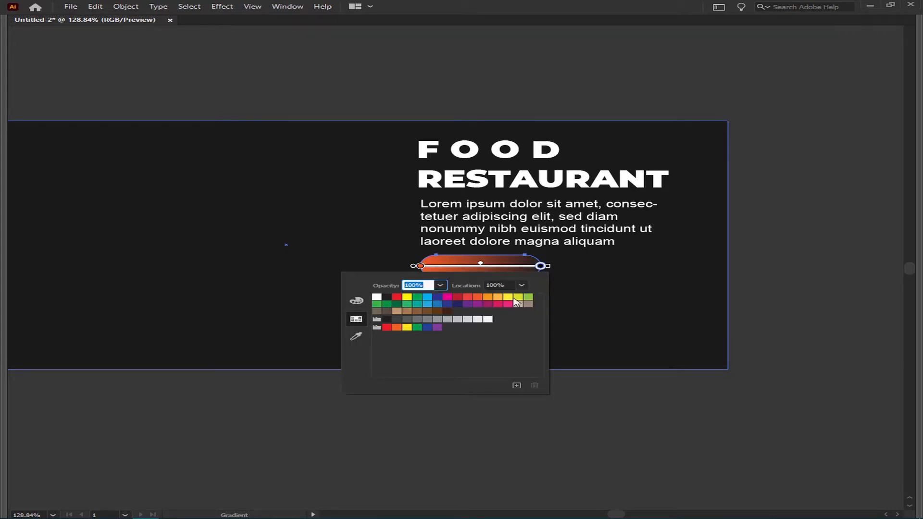
click(516, 298)
key(space)
key(Escape)
Increase the pill shape's height to about 0.37 in, keeping its width, and deselect it
drag(525, 295, 473, 350)
key(v)
drag(308, 263, 308, 268)
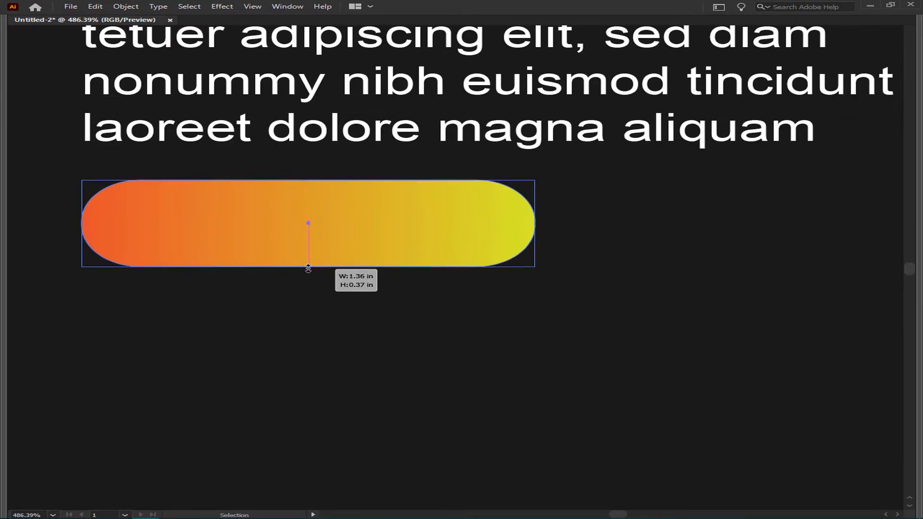
click(336, 329)
Add the text "Order Now" on the gradient pill button
key(ctrl+0)
drag(678, 339, 486, 337)
click(476, 303)
drag(499, 300, 565, 300)
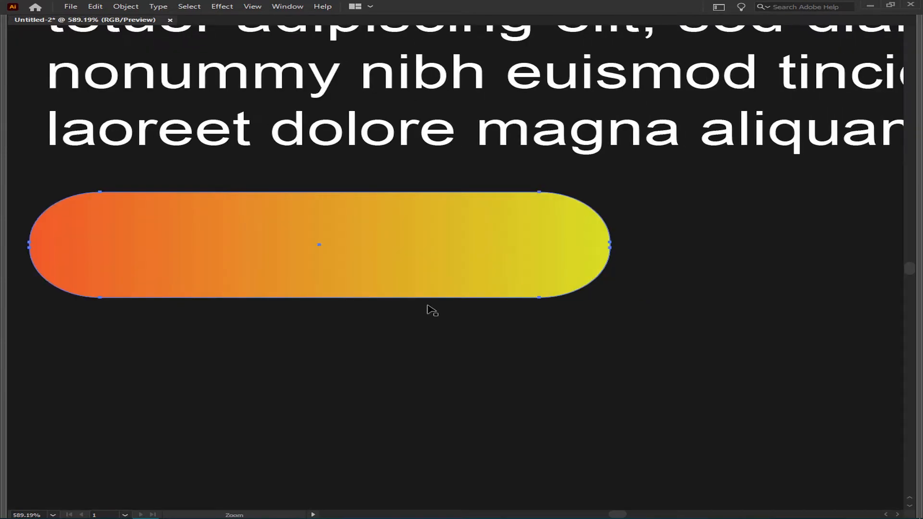
click(140, 229)
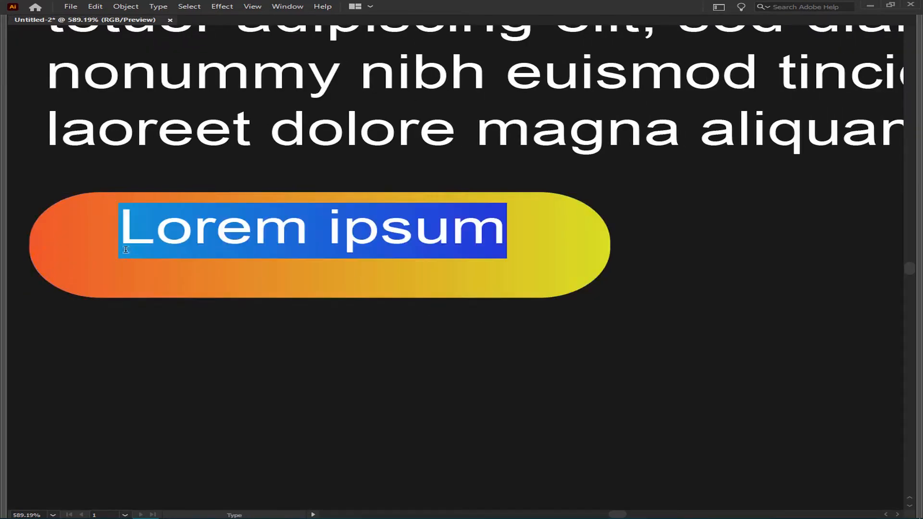
text(Order Now)
key(Escape)
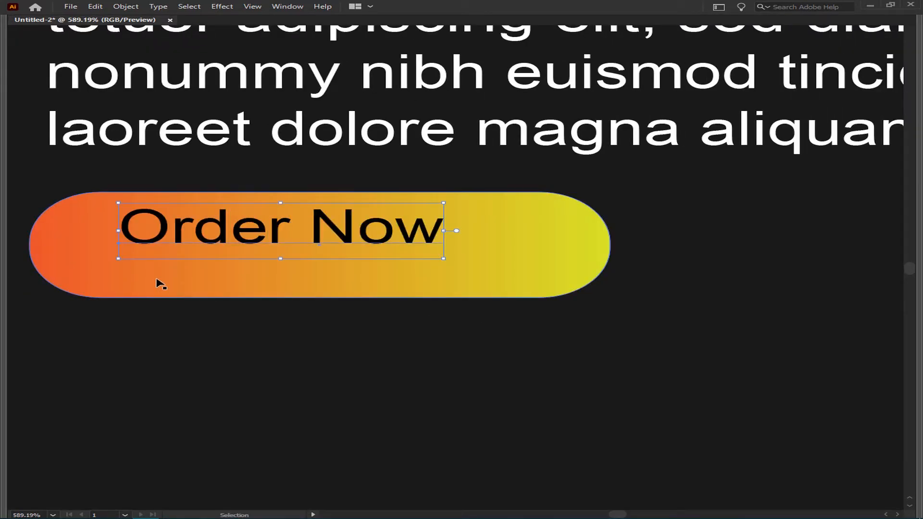
Align the "Order Now" text to the pill's horizontal and vertical center, using the pill as key object
shift+click(539, 264)
key(shift+F7)
click(476, 296)
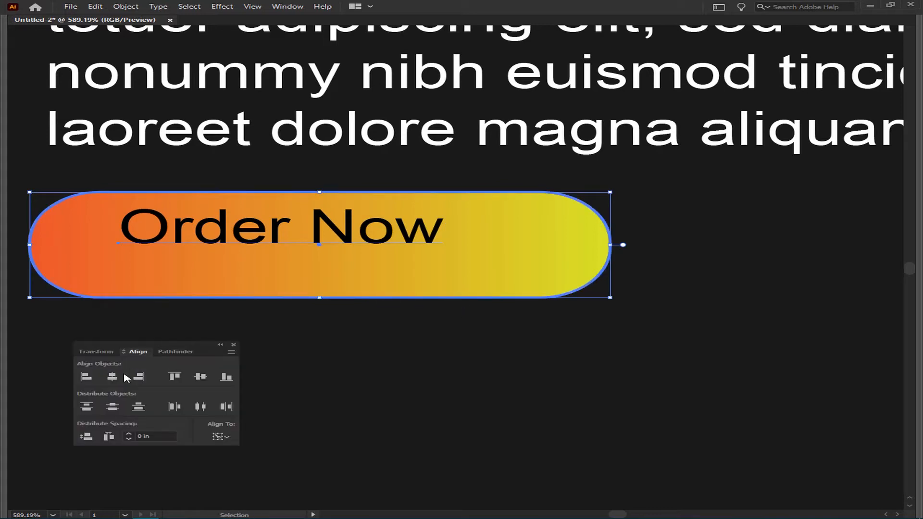
click(113, 376)
click(201, 377)
click(347, 368)
Apply All Caps to the button text and center it horizontally on the pill
click(361, 244)
key(ctrl+t)
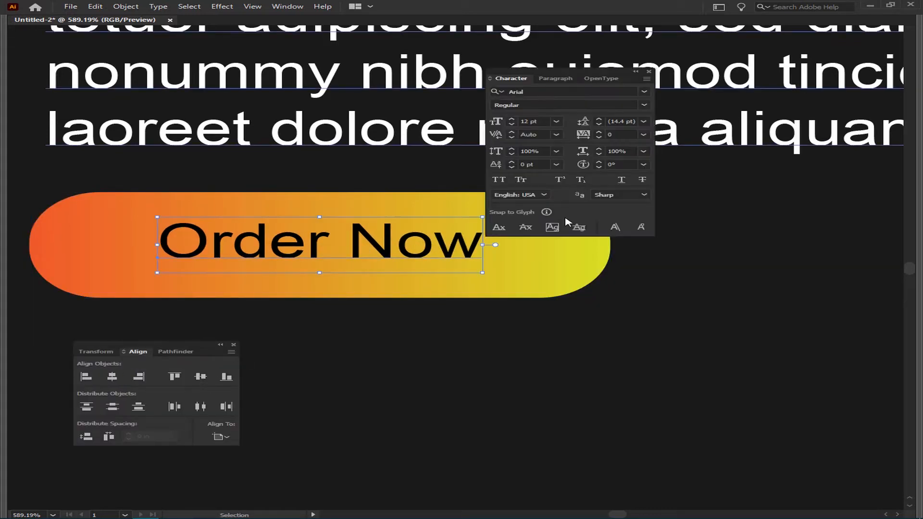
click(502, 179)
key(v)
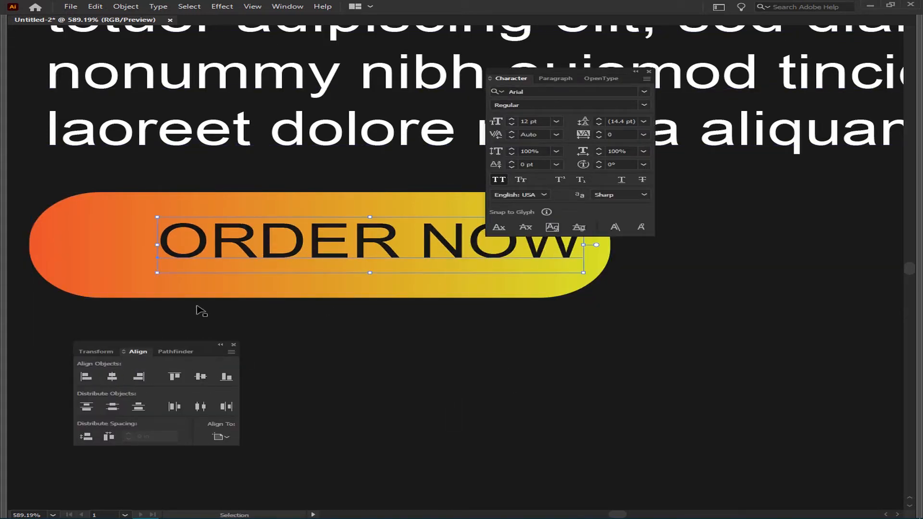
shift+click(212, 291)
click(219, 294)
click(112, 376)
click(402, 341)
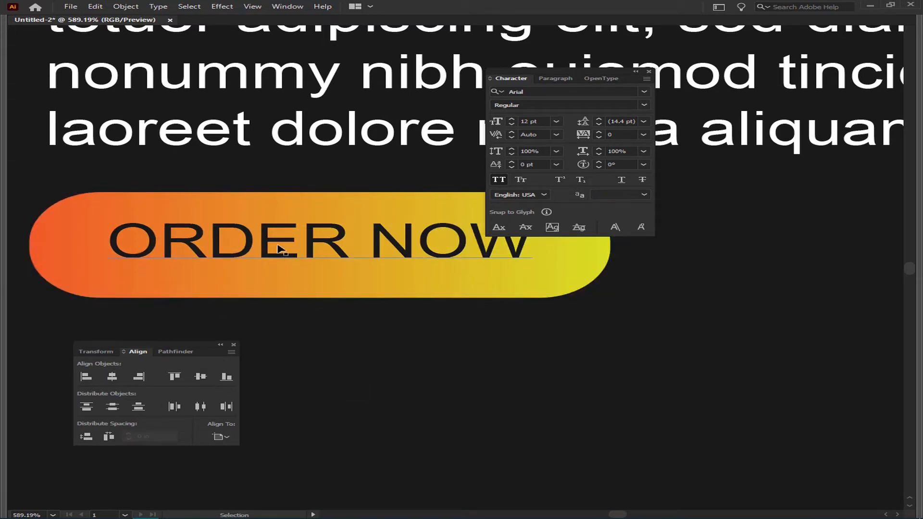
Adjust the ORDER NOW text's placement and realign it to the button's horizontal center
key(ctrl+0)
drag(548, 309, 151, 299)
key(Tab)
drag(175, 247, 418, 330)
click(417, 299)
drag(467, 302, 439, 293)
click(340, 264)
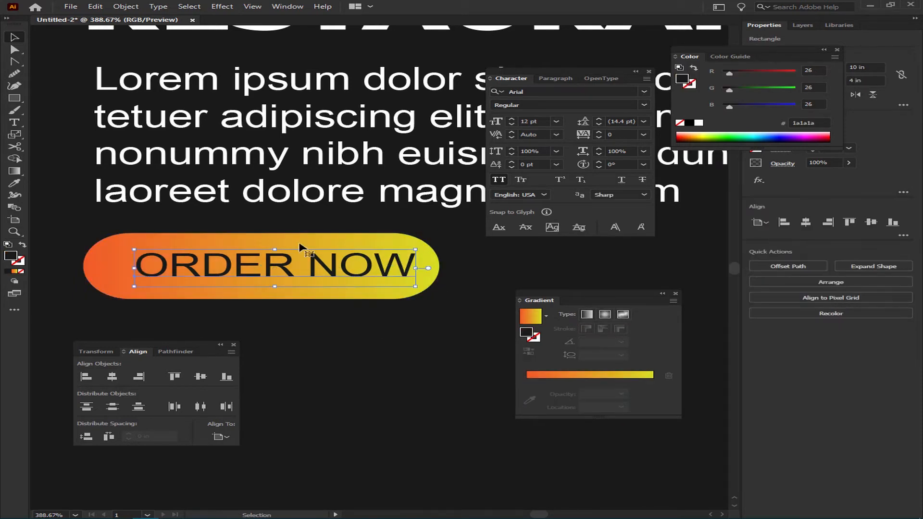
shift+click(287, 237)
click(112, 376)
click(322, 385)
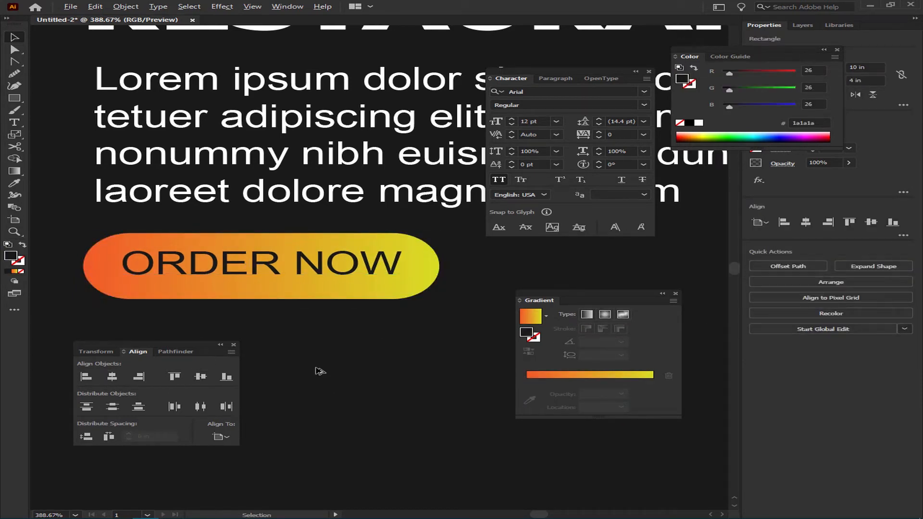
Lock the dark background rectangle so that it cannot be moved accidentally
scroll(318, 371, down, 3)
drag(336, 373, 301, 284)
drag(342, 286, 233, 251)
key(ctrl+z)
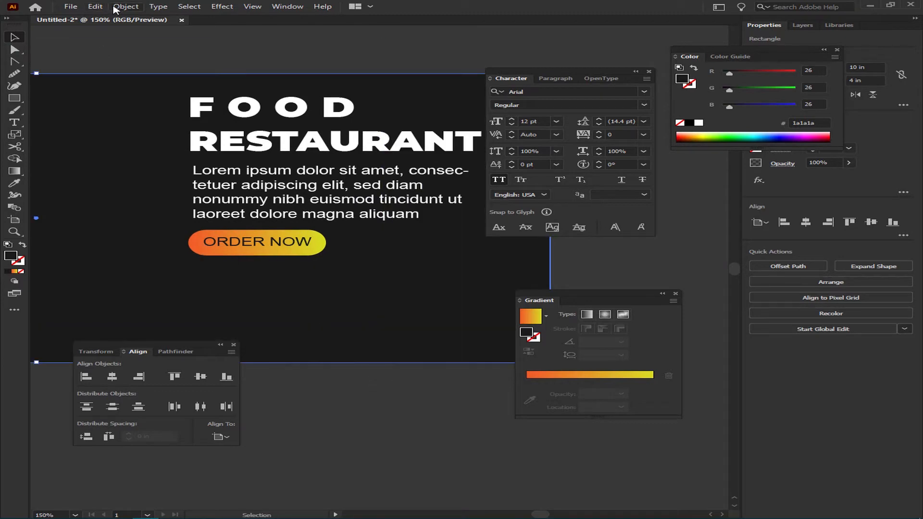
click(98, 8)
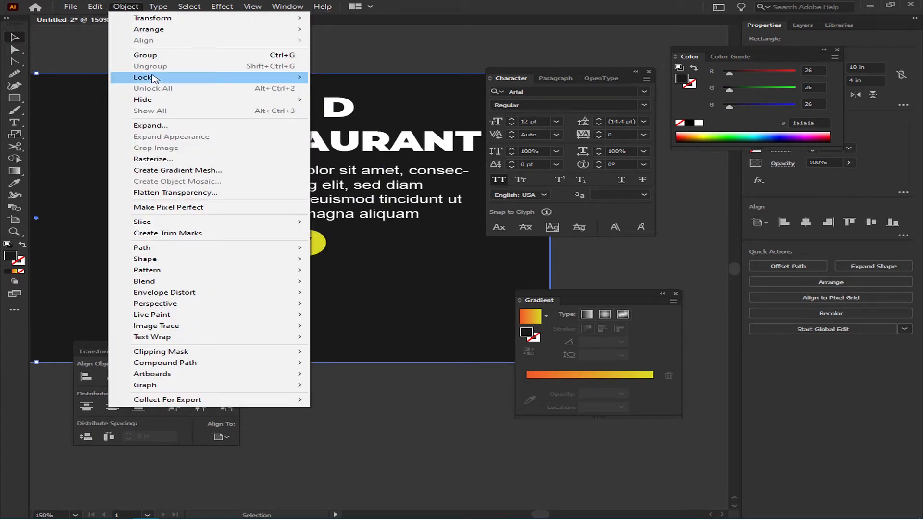
mouse_move(153, 77)
click(346, 77)
Scale the button and its text down together to about 1.08 by 0.28 in, keeping it below the paragraph
drag(185, 226, 312, 250)
click(286, 284)
drag(286, 284, 285, 299)
drag(163, 233, 304, 292)
drag(296, 293, 210, 248)
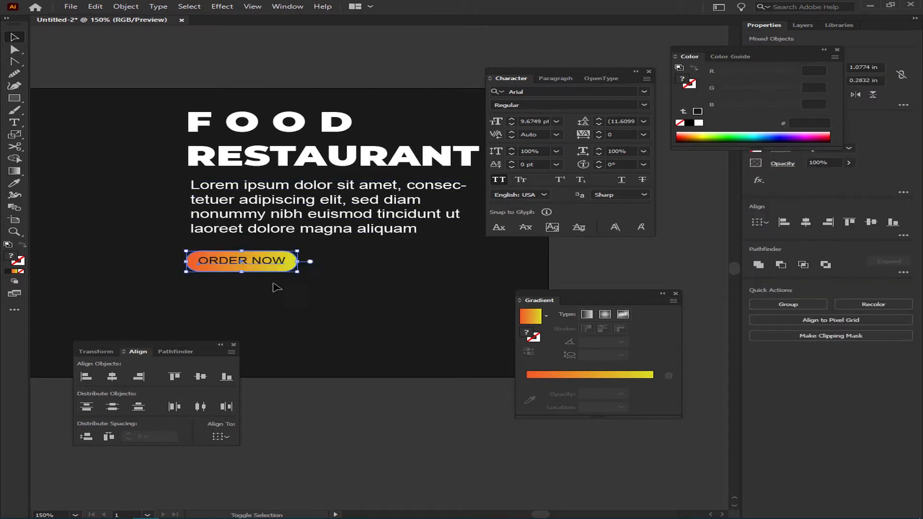
click(277, 288)
Draw a rectangle about 1.28 by 1.93 in at the banner's lower-right corner
scroll(270, 261, down, 3)
drag(219, 212, 437, 274)
drag(85, 227, 62, 154)
drag(475, 174, 39, 159)
key(m)
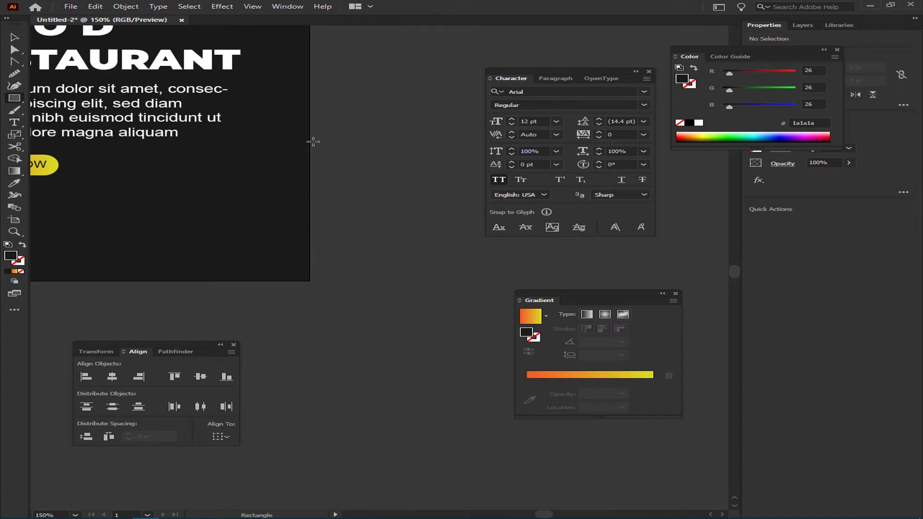
drag(313, 141, 181, 280)
key(v)
drag(191, 149, 304, 186)
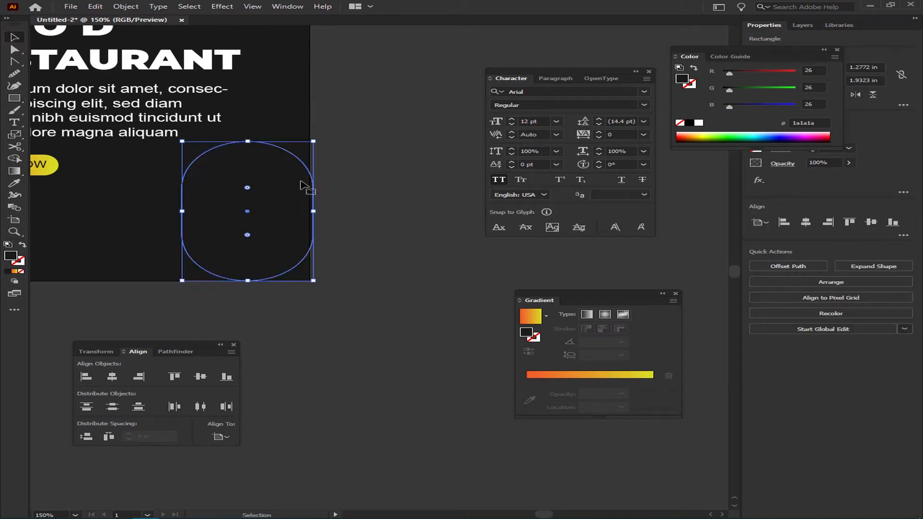
key(ctrl+z)
click(370, 158)
Fill the lower-right corner rectangle with a bright pinkish red and no stroke
key(a)
click(235, 175)
click(21, 271)
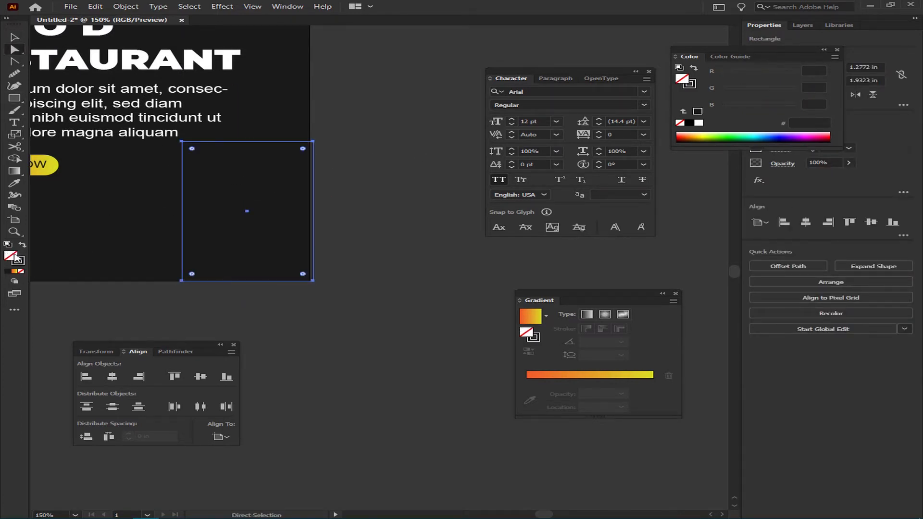
double_click(10, 256)
click(454, 196)
click(613, 200)
key(v)
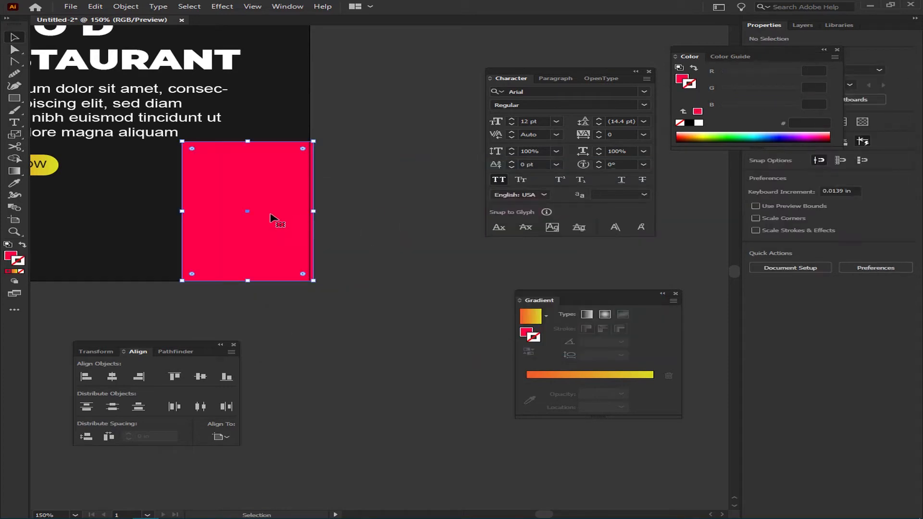
Move the red rectangle flush with the banner's right edge and round only its lower-left corner by 1.2772 in
drag(274, 218, 271, 218)
key(a)
click(178, 142)
drag(169, 136, 253, 208)
click(197, 158)
click(174, 162)
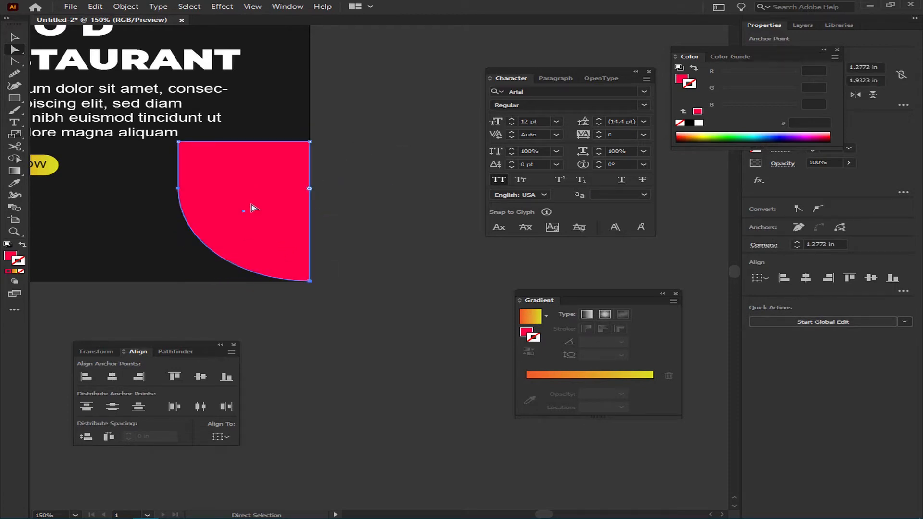
Try to round the red corner shape's upper-left corner in addition to its lower-left one
click(205, 218)
drag(171, 160, 240, 143)
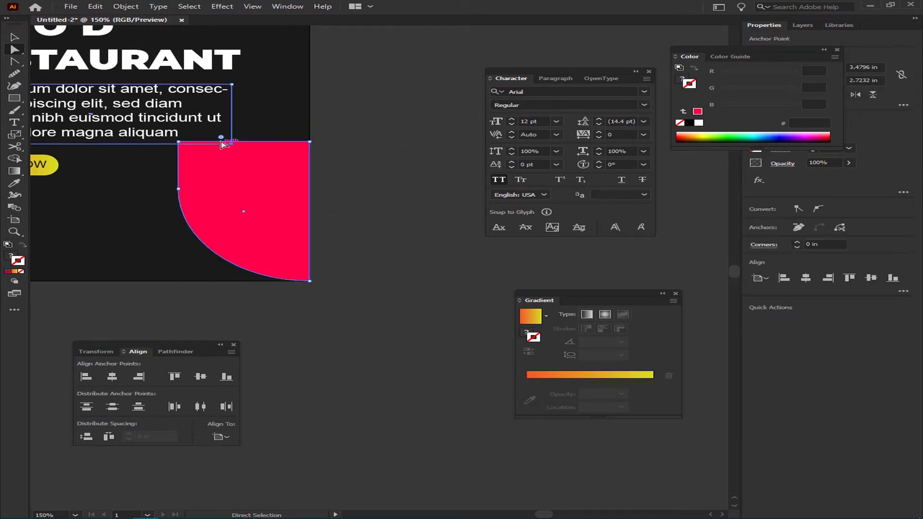
click(180, 137)
click(181, 144)
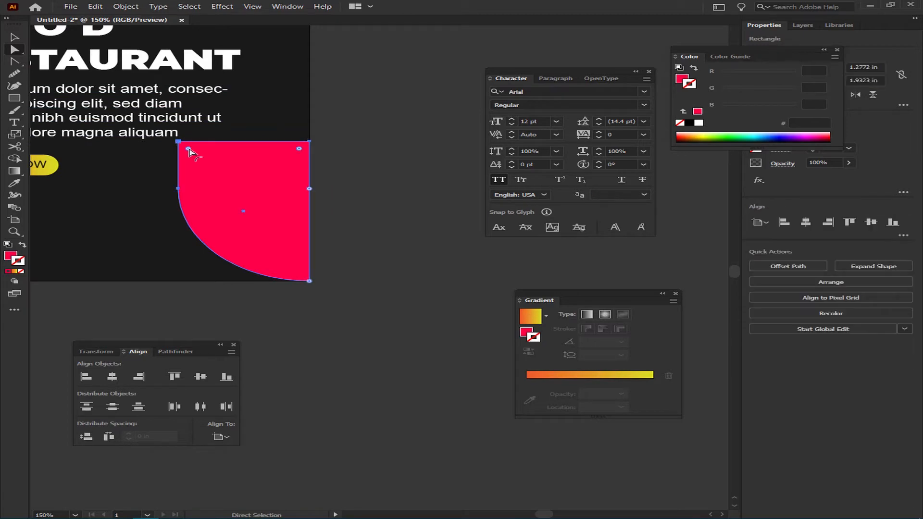
click(188, 149)
drag(202, 159, 235, 181)
Undo the red shape's corner rounding back to a plain rectangle and round both of its left corners together
key(ctrl+z)
key(ctrl+z)
key(ctrl+z)
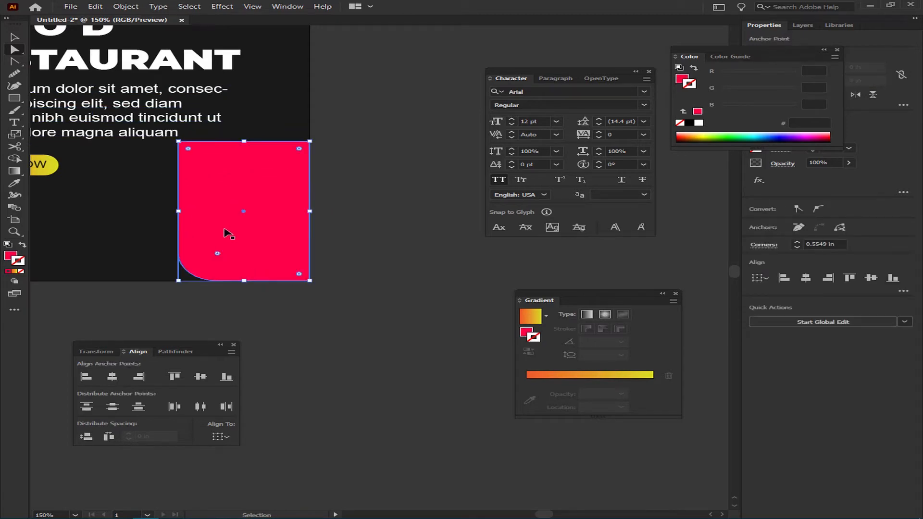
click(193, 177)
click(165, 163)
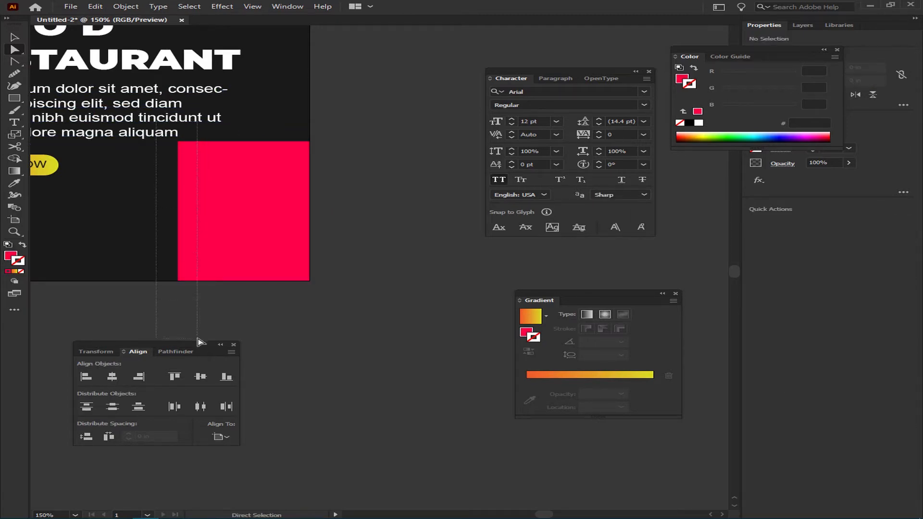
drag(197, 338, 198, 338)
drag(188, 149, 198, 148)
click(386, 230)
Add the text BEST FOOD on two lines inside the red rounded shape
key(v)
drag(328, 269, 360, 256)
key(t)
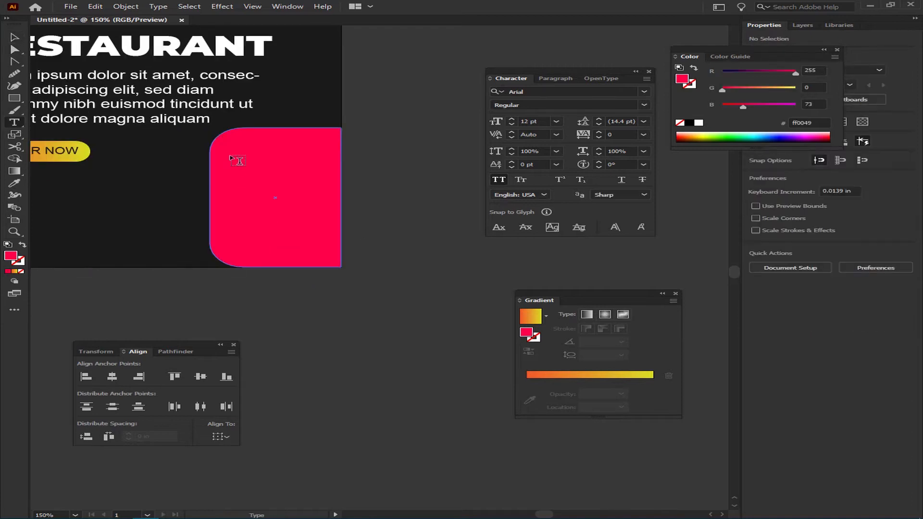
click(231, 155)
key(Escape)
key(t)
click(237, 156)
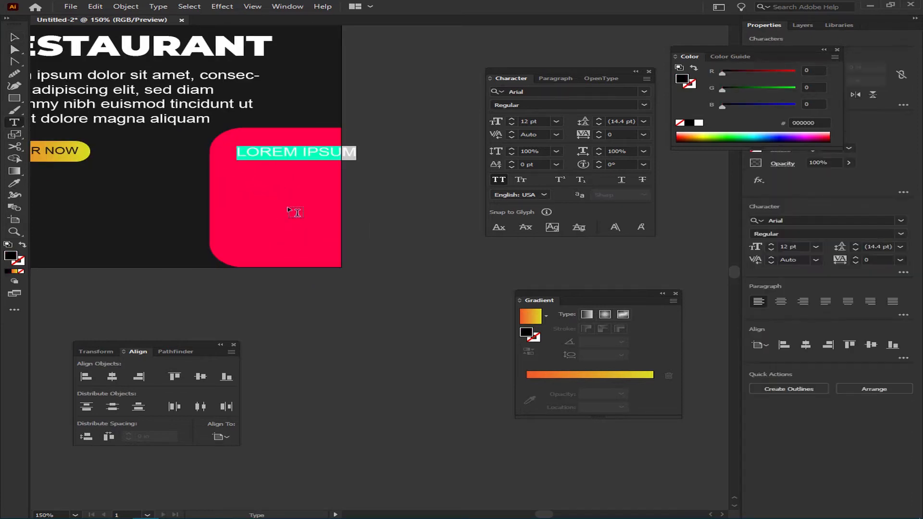
text(FOOD)
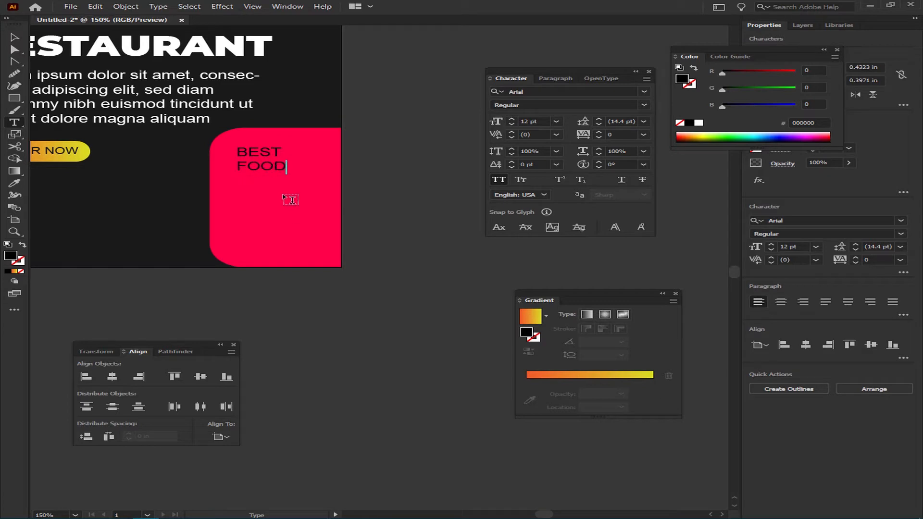
drag(286, 163, 62, 171)
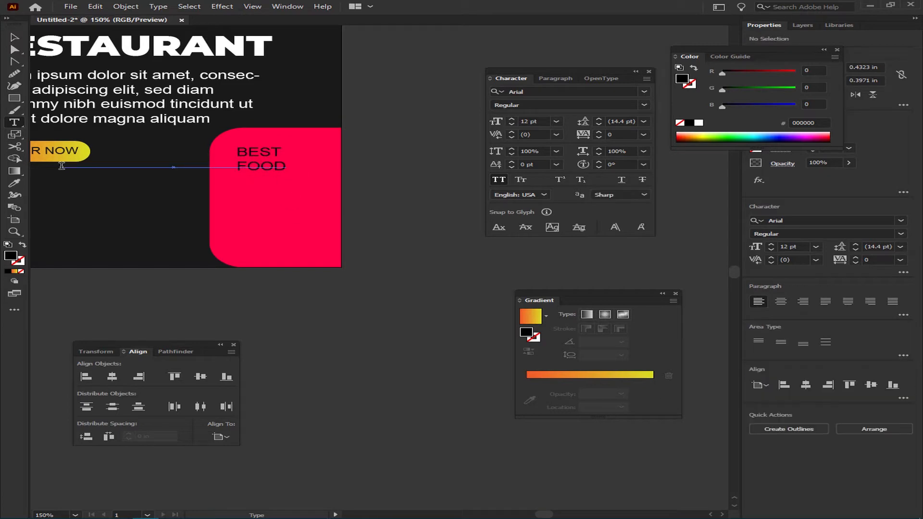
ctrl+click(198, 192)
drag(287, 168, 194, 174)
key(ctrl+z)
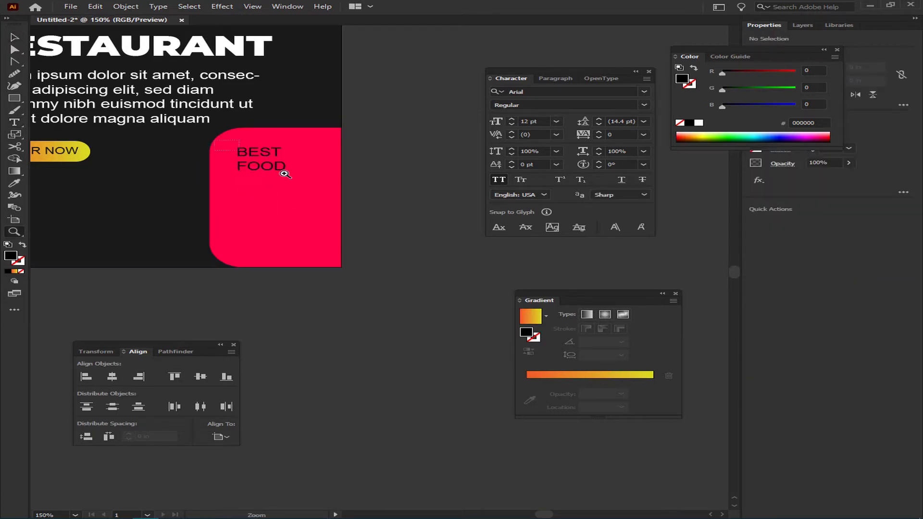
Swap the two text lines on the red shape so FOOD stands above BEST
drag(254, 147, 336, 159)
double_click(428, 301)
key(ctrl+x)
key(Up)
key(ctrl+v)
key(Return)
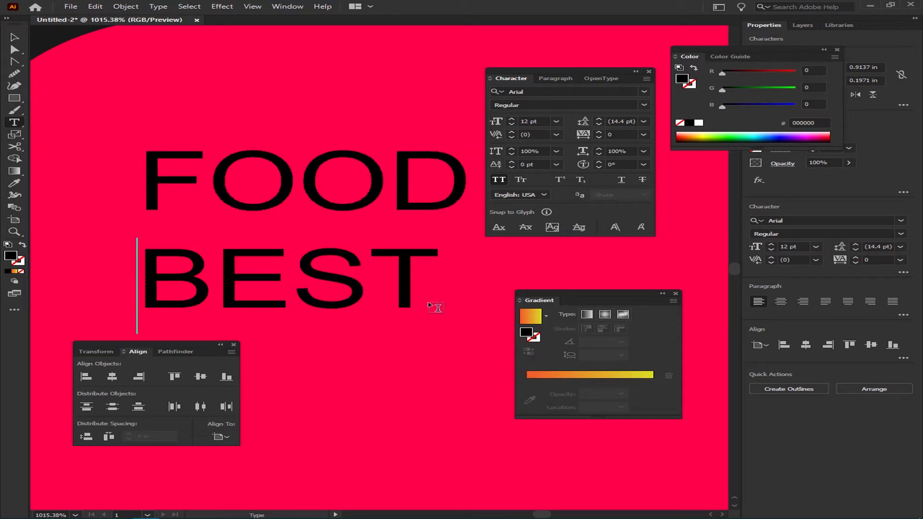
key(Escape)
Change the orientation of the FOOD BEST text to vertical
drag(336, 288, 280, 288)
click(158, 6)
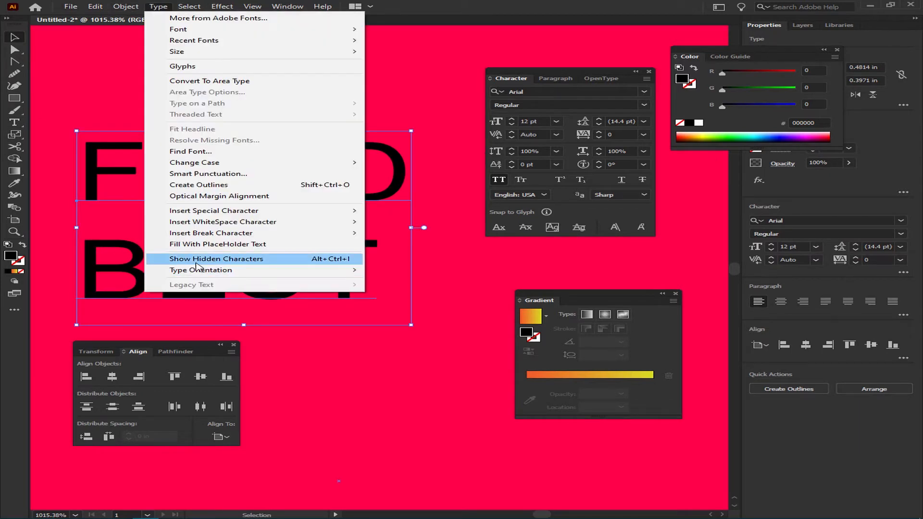
mouse_move(228, 275)
click(398, 281)
Enlarge the vertical text to about 0.85 by 1.55 in and place it in the middle of the red shape
scroll(219, 276, down, 3)
drag(218, 278, 227, 227)
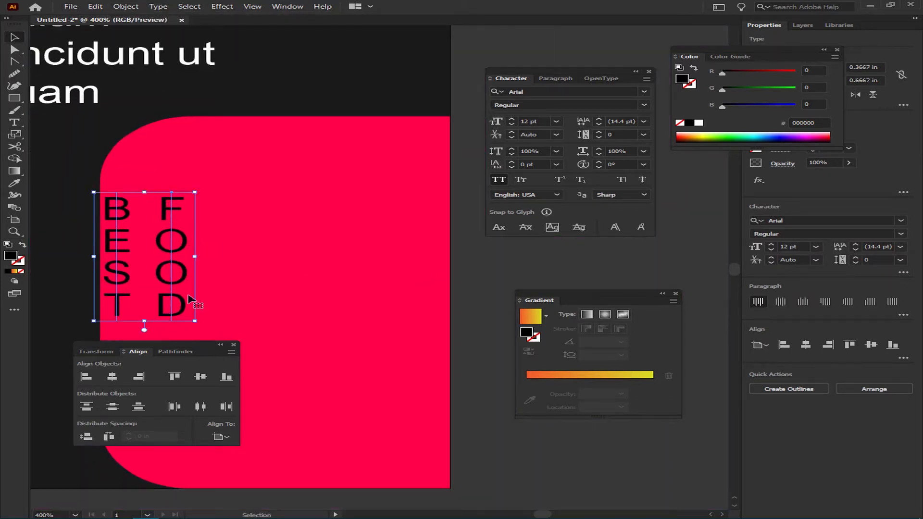
drag(193, 321, 264, 401)
drag(227, 280, 378, 319)
Try to sample a colour for the vertical text with the Eyedropper
click(428, 99)
click(351, 204)
key(i)
click(315, 255)
key(ctrl+z)
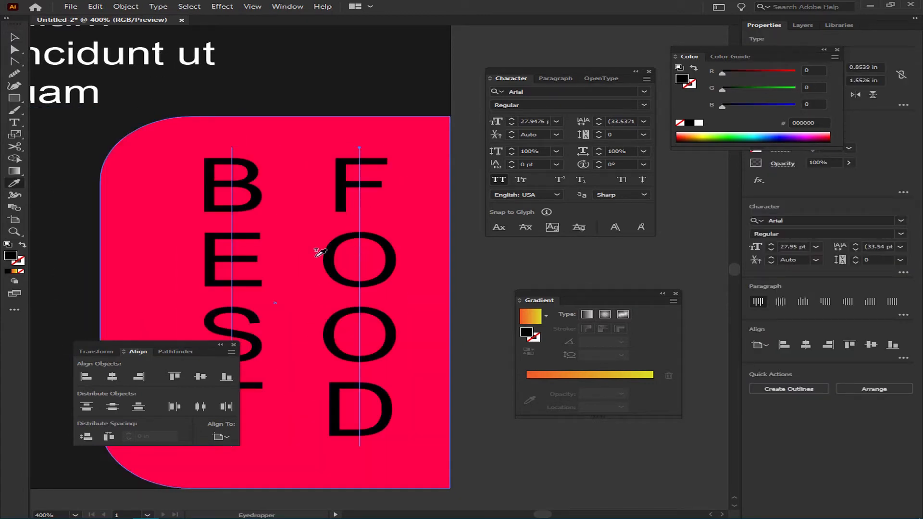
Fill the vertical text with white, ffffff
double_click(10, 256)
text(fff)
key(Return)
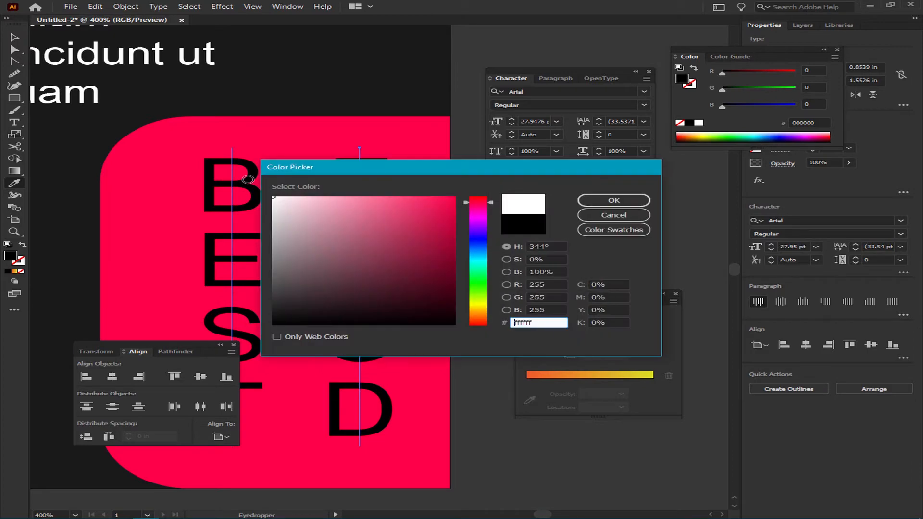
key(Return)
Scale the vertical text down to about 0.79 by 1.44 in on the red shape
key(v)
scroll(343, 245, down, 6)
key(ctrl+space)
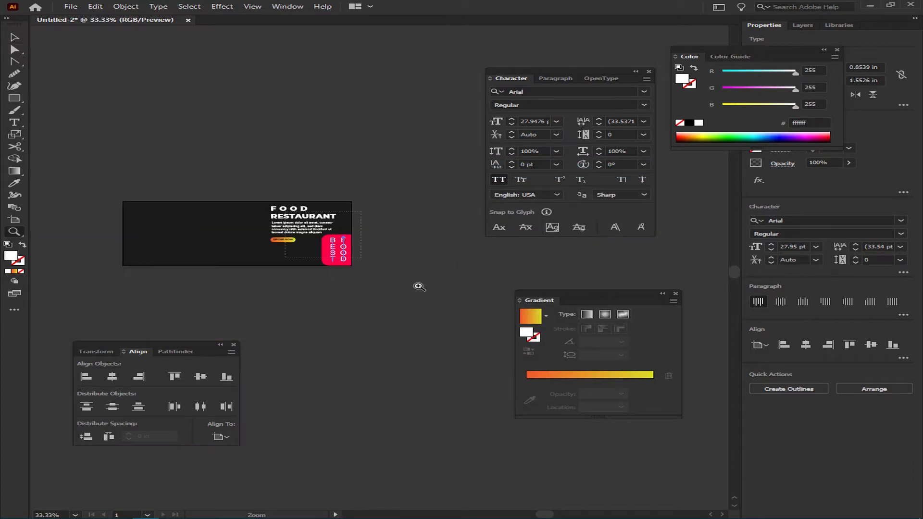
drag(357, 242, 418, 242)
drag(316, 315, 317, 319)
Set the vertical text's font to Montserrat Light
click(548, 91)
text(mont)
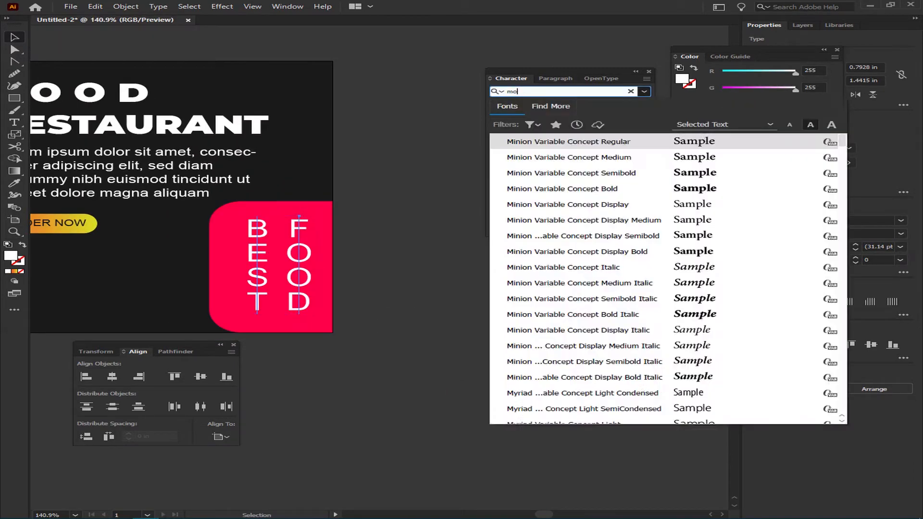
key(Down)
key(Down)
key(Down)
key(Down)
key(Down)
key(Down)
key(Down)
key(Down)
key(Down)
key(Down)
key(Down)
key(Down)
key(Down)
key(Down)
key(Down)
key(Down)
key(Down)
key(Down)
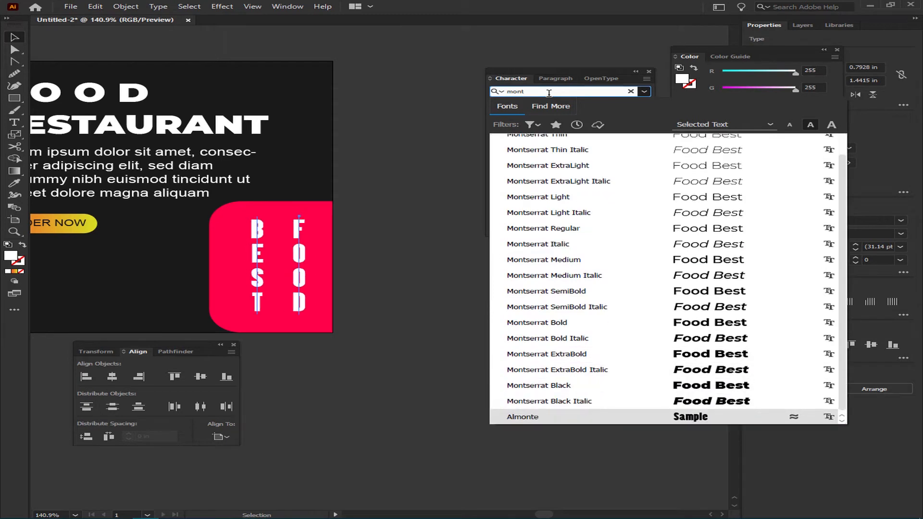
key(Up)
key(Up)
key(Up)
key(Up)
key(Up)
key(Up)
key(Up)
key(Up)
key(Up)
key(Up)
key(Up)
key(Up)
key(Up)
key(Up)
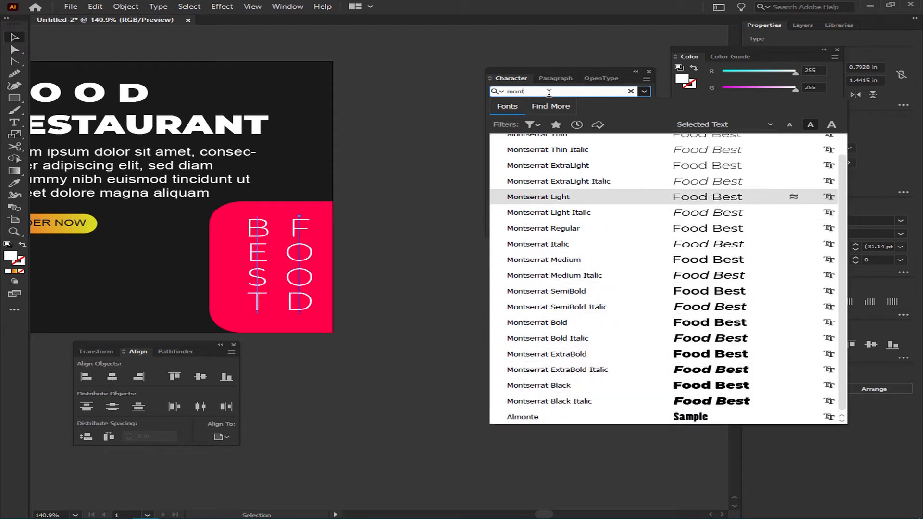
key(Return)
Resize the vertical text slightly and centre it horizontally and vertically with the red shape
drag(316, 313, 321, 319)
shift+click(217, 239)
click(112, 376)
click(200, 376)
click(152, 297)
Draw a white ellipse above the banner and reduce it to a quarter wedge by editing its anchor points
drag(152, 297, 508, 365)
key(Tab)
drag(119, 294, 320, 337)
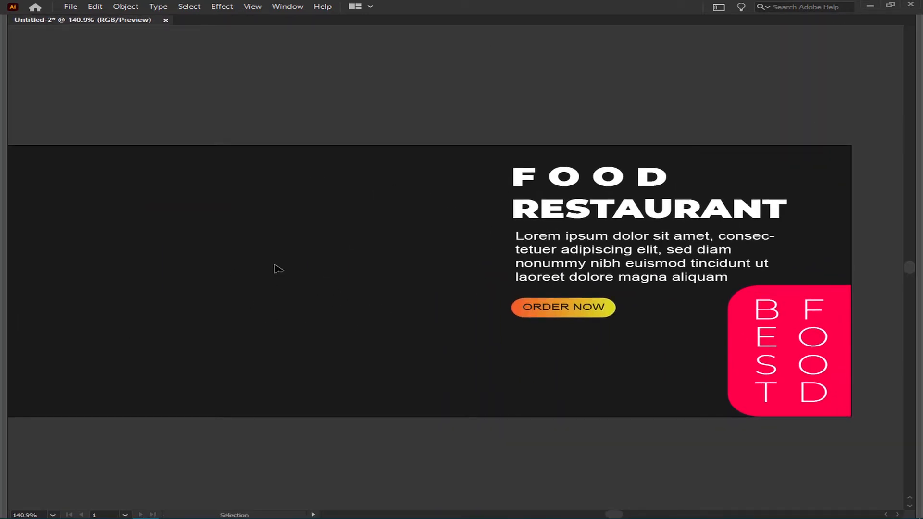
mouse_move(184, 77)
mouse_down()
mouse_move(299, 141)
mouse_move(199, 57)
mouse_up()
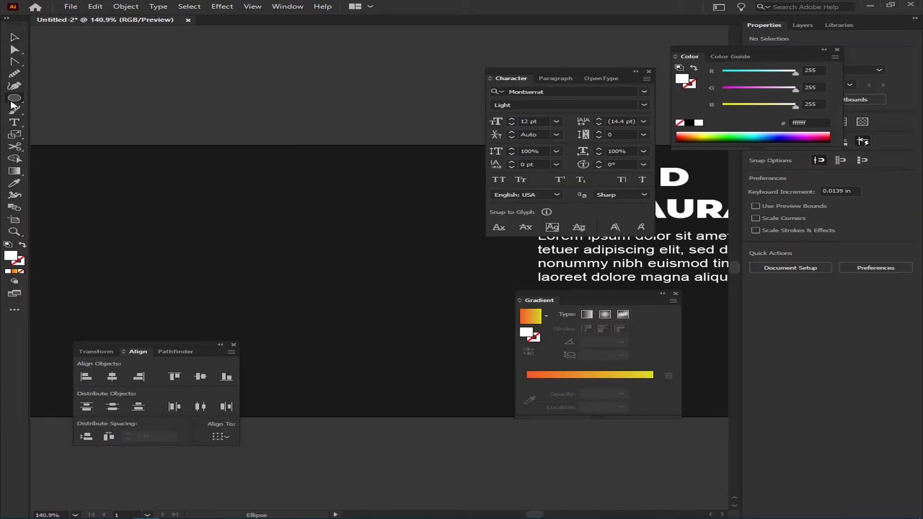
drag(13, 101, 62, 128)
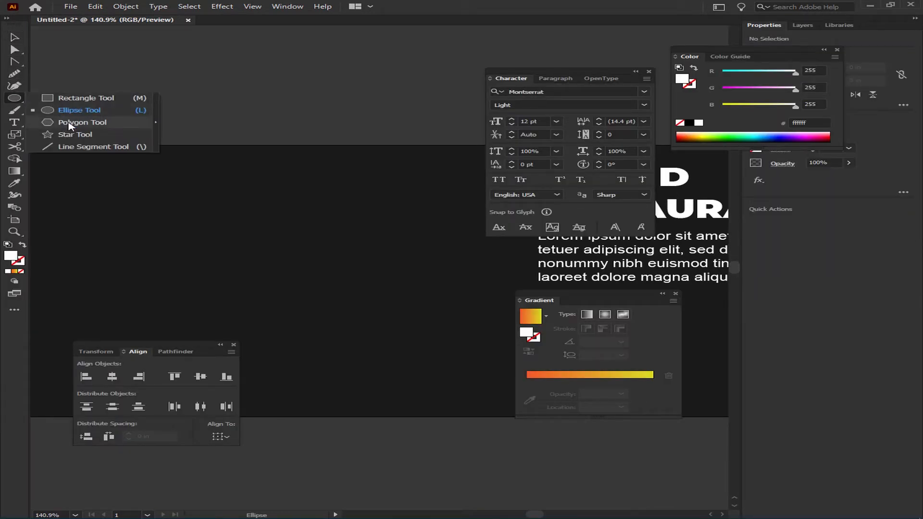
key(Tab)
mouse_move(125, 77)
mouse_down()
mouse_move(233, 144)
mouse_move(150, 96)
mouse_move(249, 177)
mouse_move(288, 163)
mouse_move(290, 149)
mouse_move(268, 150)
mouse_move(275, 140)
mouse_move(211, 64)
mouse_move(226, 60)
mouse_move(373, 170)
mouse_move(355, 203)
mouse_up()
key(v)
key(Delete)
key(ctrl+space)
click(421, 155)
drag(124, 345, 124, 345)
key(a)
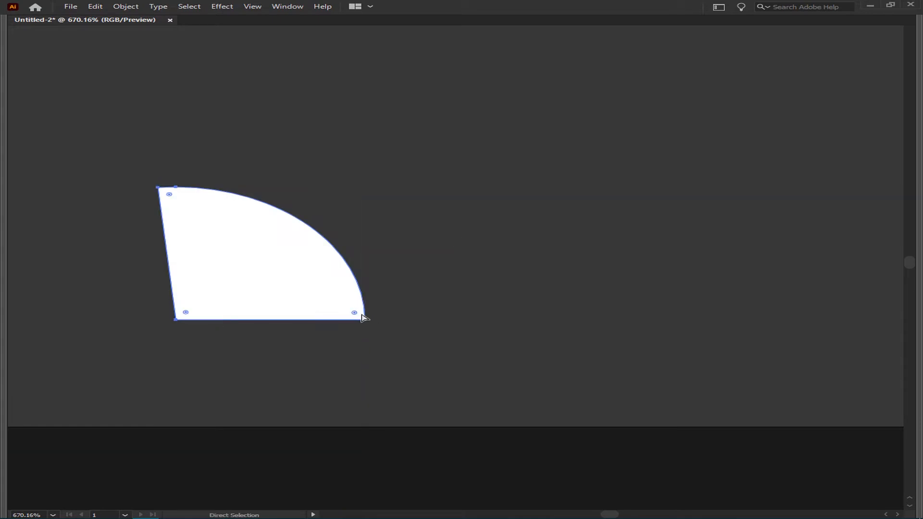
Round the wedge's corners and move it onto the banner's left side, rotated with its arc facing up
drag(347, 308, 237, 241)
scroll(365, 281, down, 8)
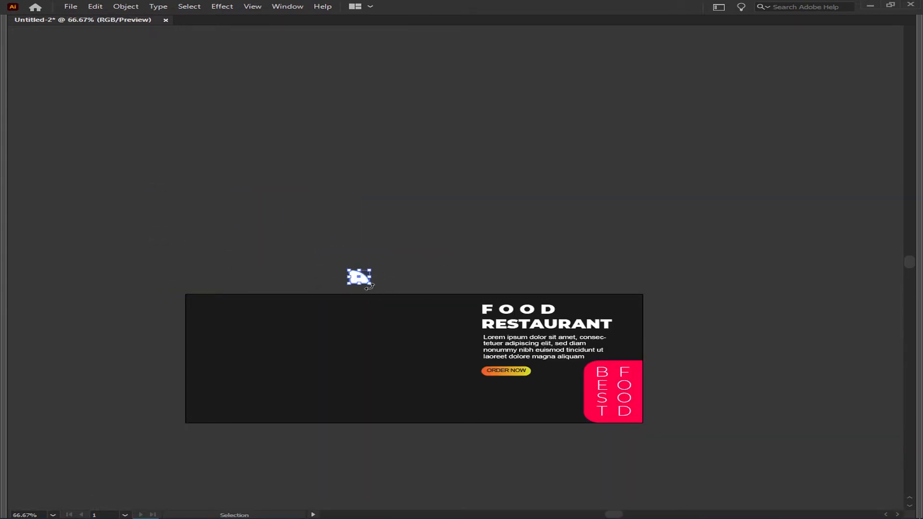
drag(358, 278, 256, 328)
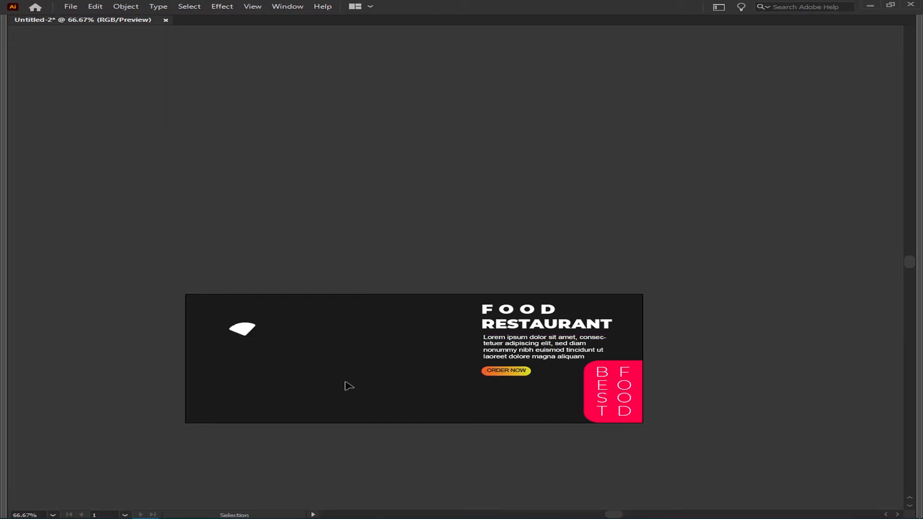
Reset the white wedge's corners to sharp and round them again by about 0.04 in
scroll(349, 386, right, 5)
scroll(349, 386, down, 1)
drag(69, 299, 193, 359)
drag(188, 359, 179, 451)
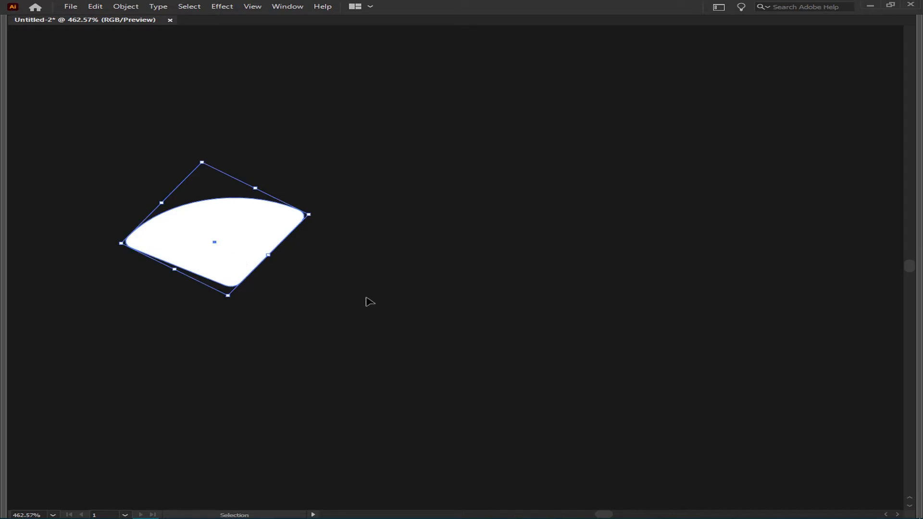
drag(295, 220, 459, 168)
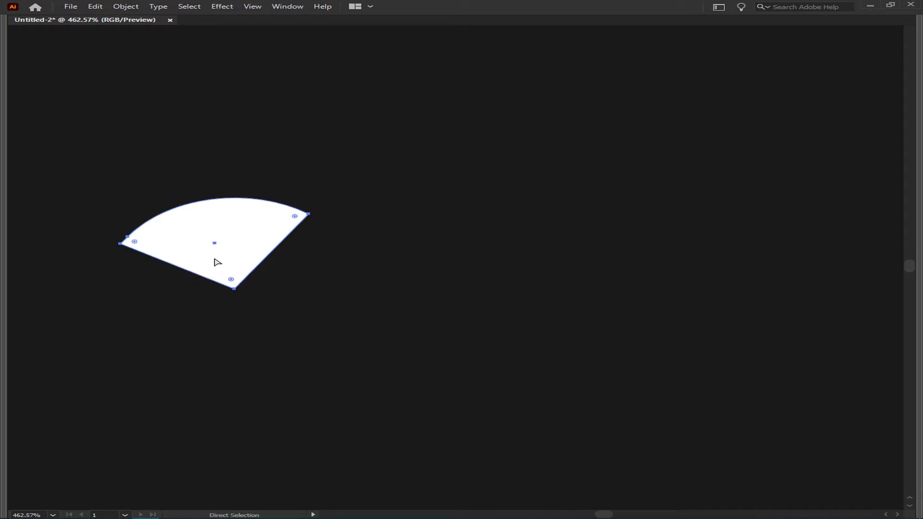
drag(231, 279, 222, 254)
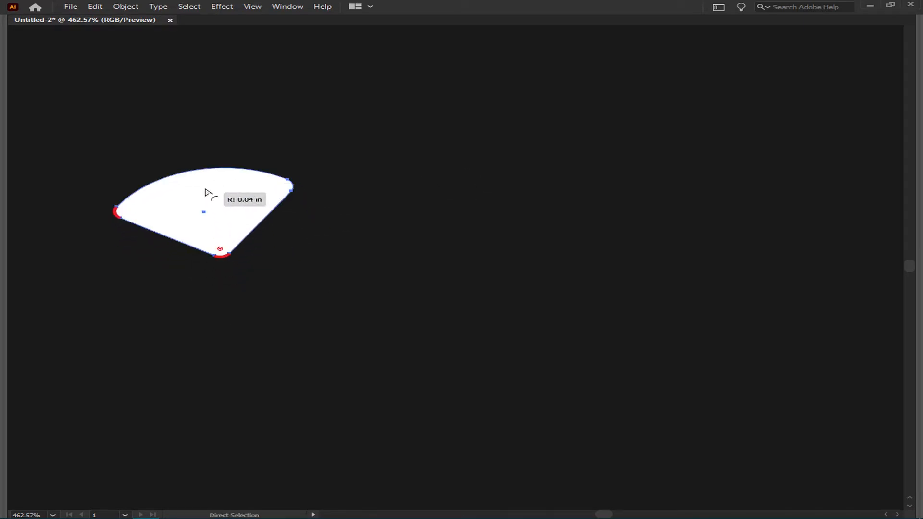
key(ctrl+0)
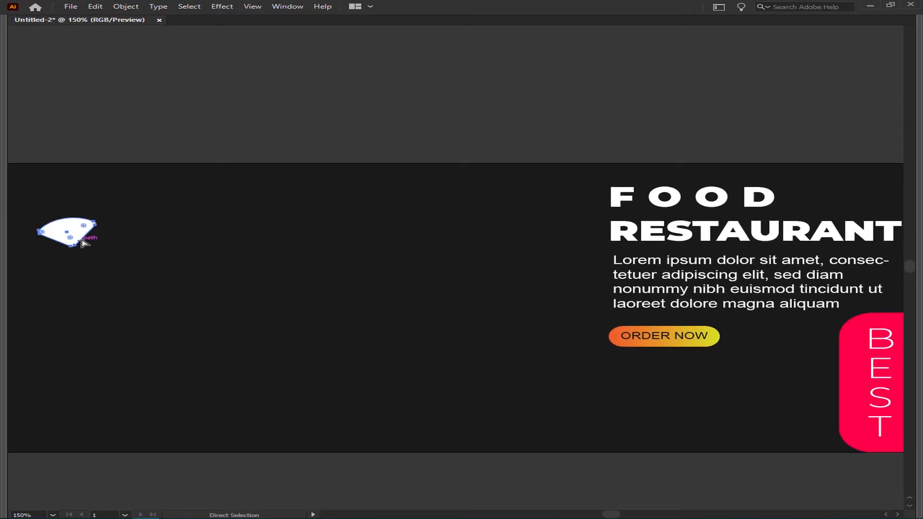
Scale the white wedge to about 0.39 by 0.27 in, then rotate and reposition it on the banner's left side
drag(72, 249, 72, 235)
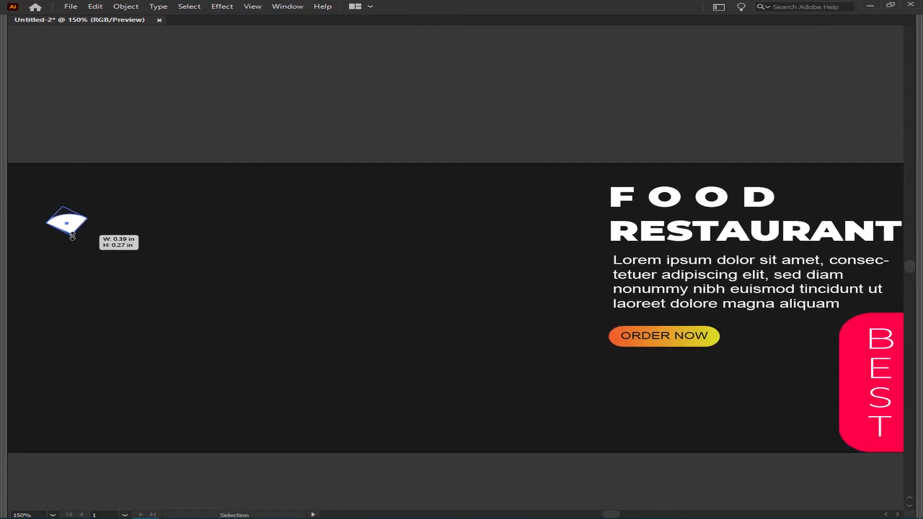
drag(227, 328, 196, 301)
key(ctrl+0)
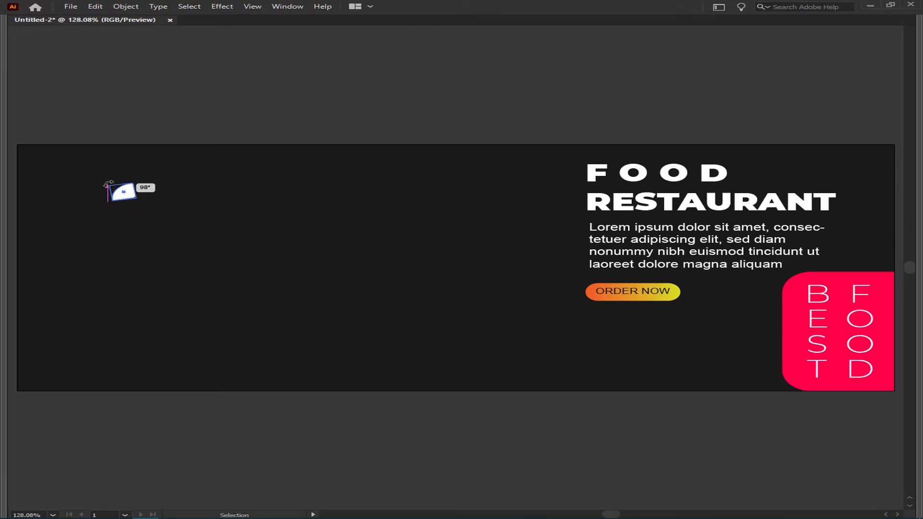
drag(124, 194, 89, 344)
scroll(124, 406, right, 3)
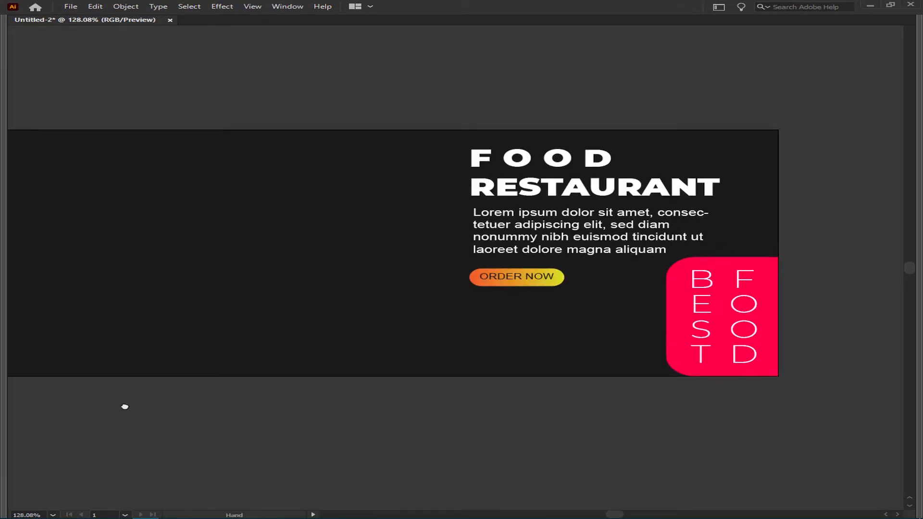
scroll(256, 307, left, 6)
drag(285, 321, 47, 385)
drag(681, 381, 286, 409)
Save the document to the Desktop as Untitled-2 in Adobe Illustrator format with the Illustrator 2020 version
key(ctrl+s)
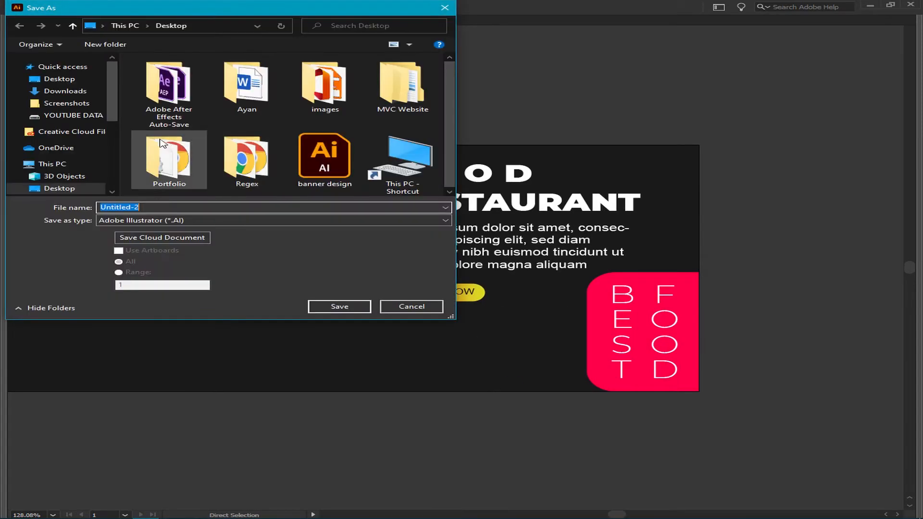
click(315, 310)
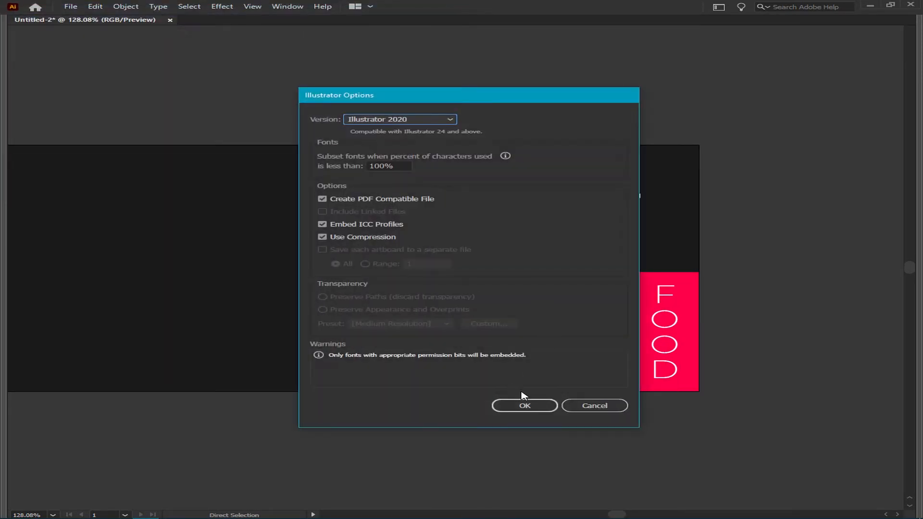
click(523, 403)
drag(418, 377, 488, 364)
drag(271, 239, 433, 297)
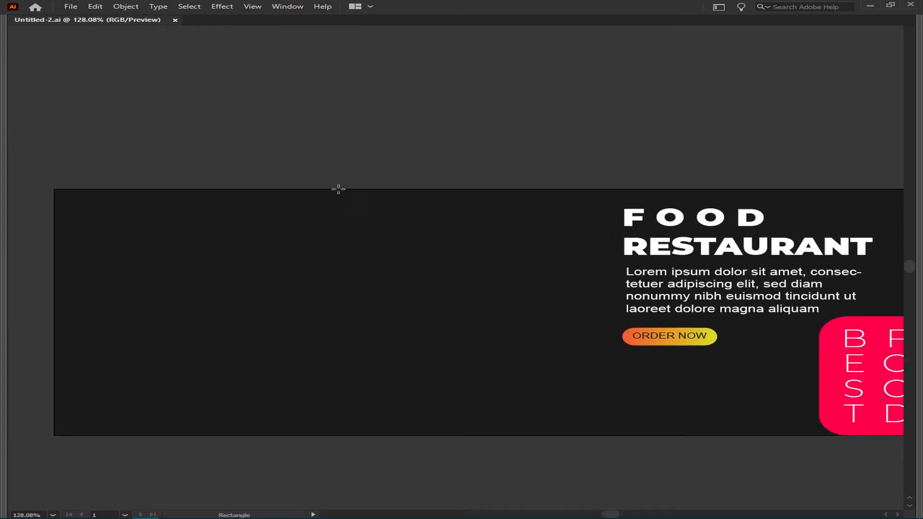
drag(268, 140, 542, 267)
key(ctrl+z)
Draw a white rectangle across the banner's upper edge and delete its upper-right anchor point to leave a right triangle
drag(290, 141, 527, 305)
drag(486, 258, 479, 179)
key(a)
drag(567, 58, 478, 111)
key(Delete)
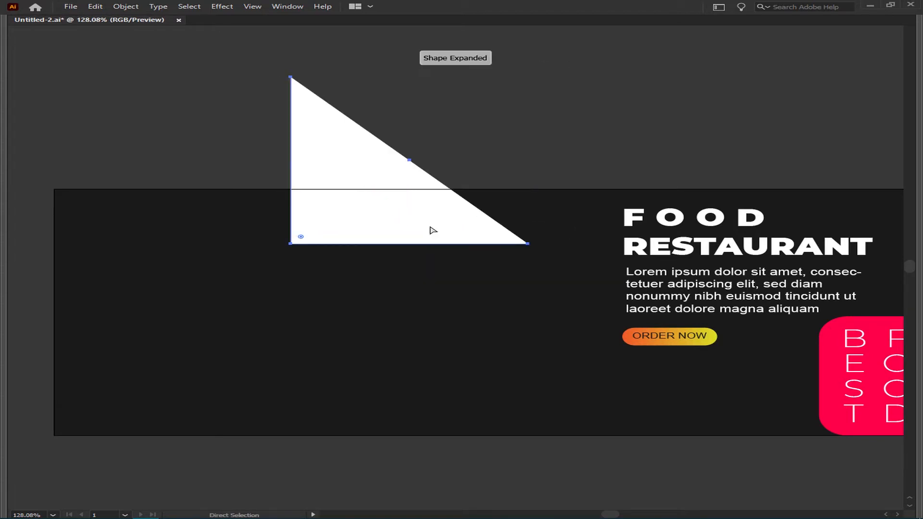
Rotate the white right triangle so its longest side lies flat, and place it point-down over the banner's upper edge
click(533, 78)
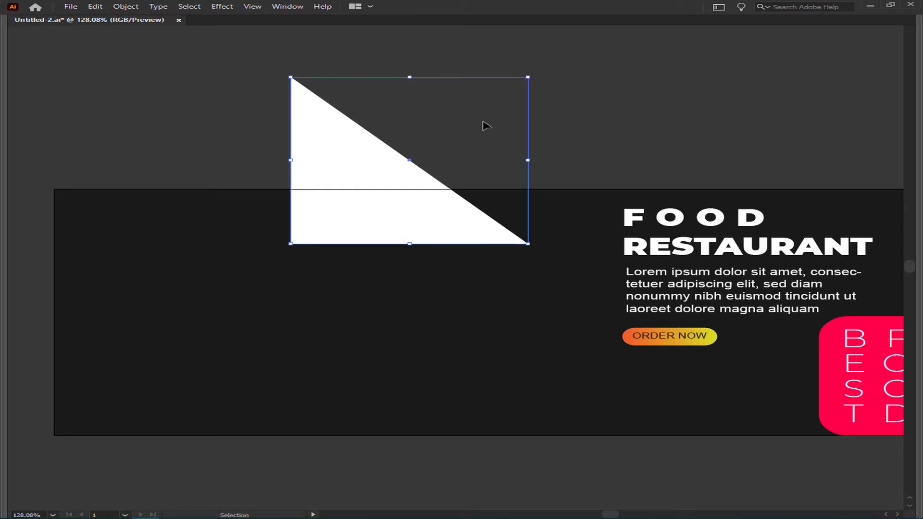
drag(535, 78, 401, 48)
drag(436, 179, 447, 214)
click(439, 108)
click(538, 126)
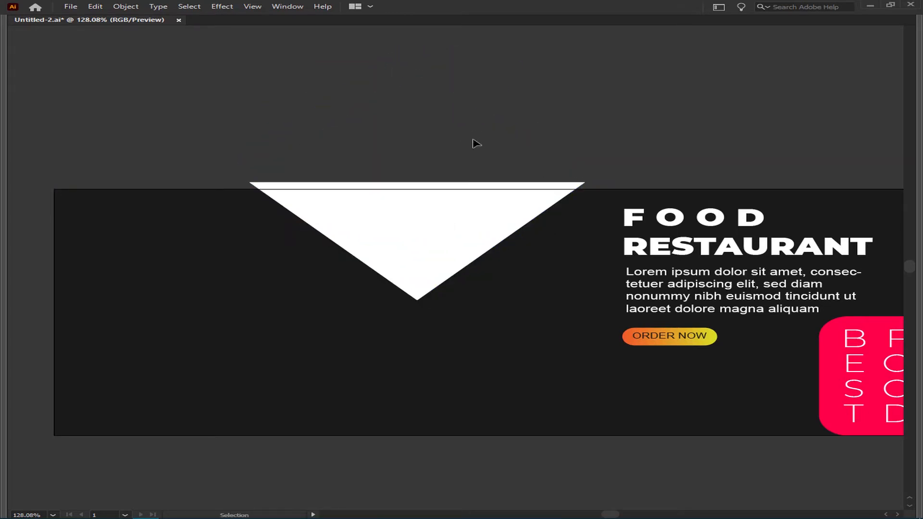
Enlarge the white triangle slightly and round its lower corner, keeping it across the banner's upper edge
click(428, 220)
drag(417, 64, 417, 61)
drag(441, 233, 441, 233)
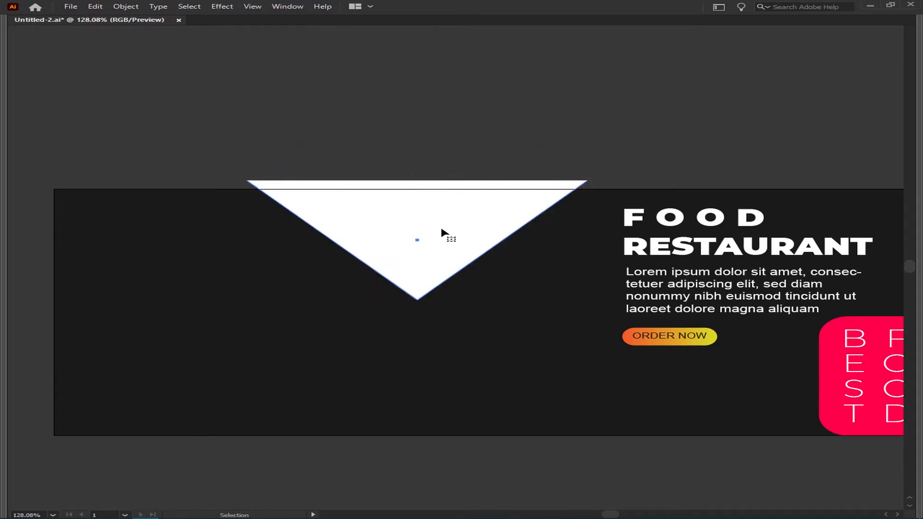
drag(421, 290, 430, 233)
key(v)
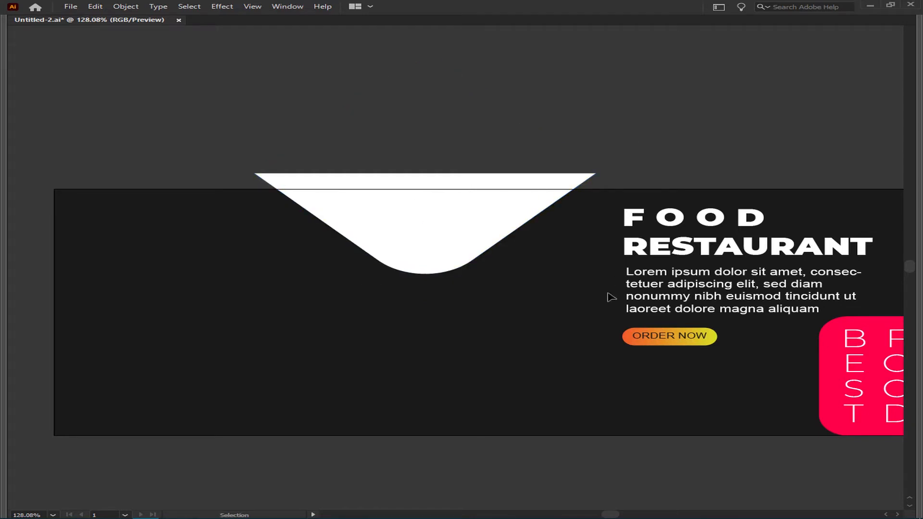
Apply the orange-to-yellow gradient of the ORDER NOW button to the rounded triangle with the Eyedropper
drag(650, 339, 460, 299)
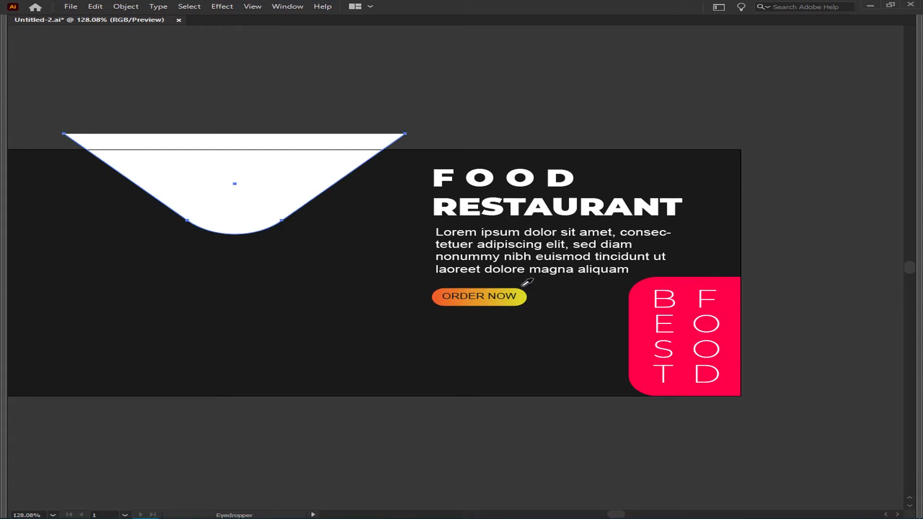
click(509, 296)
drag(280, 281, 331, 319)
drag(309, 264, 423, 267)
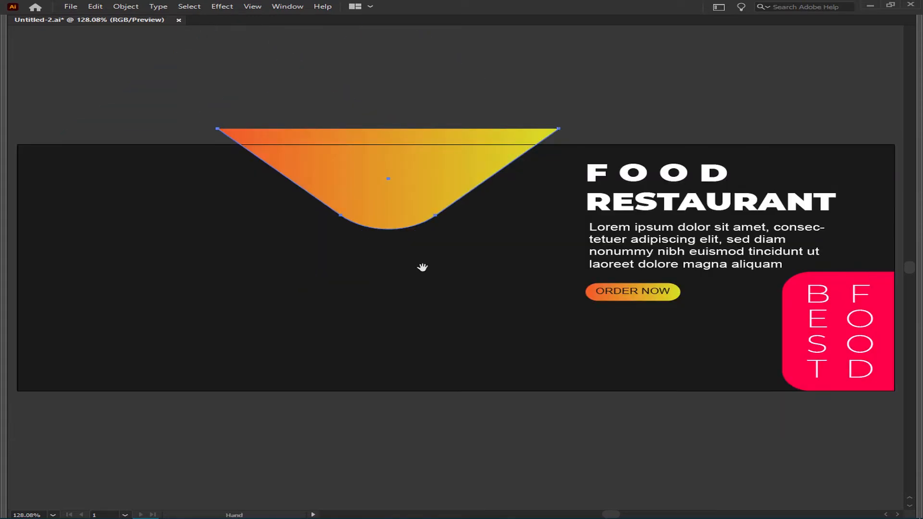
Add the two-line text BEST FOOD on the gradient triangle and copy the FOOD title's white bold formatting onto it
click(271, 273)
text(Best)
drag(311, 286, 429, 187)
key(i)
click(631, 173)
key(v)
Vertically center the BEST FOOD text on the gradient triangle, using the triangle as the key object
shift+click(416, 220)
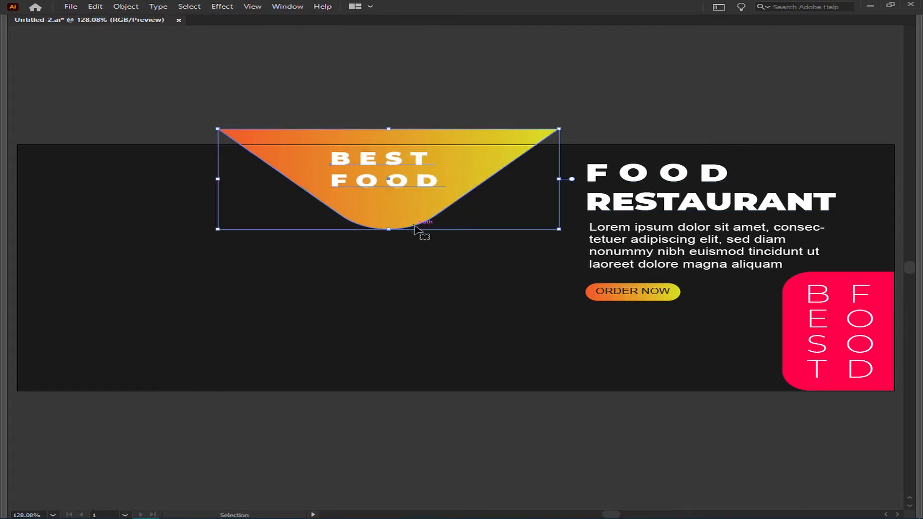
key(shift+F7)
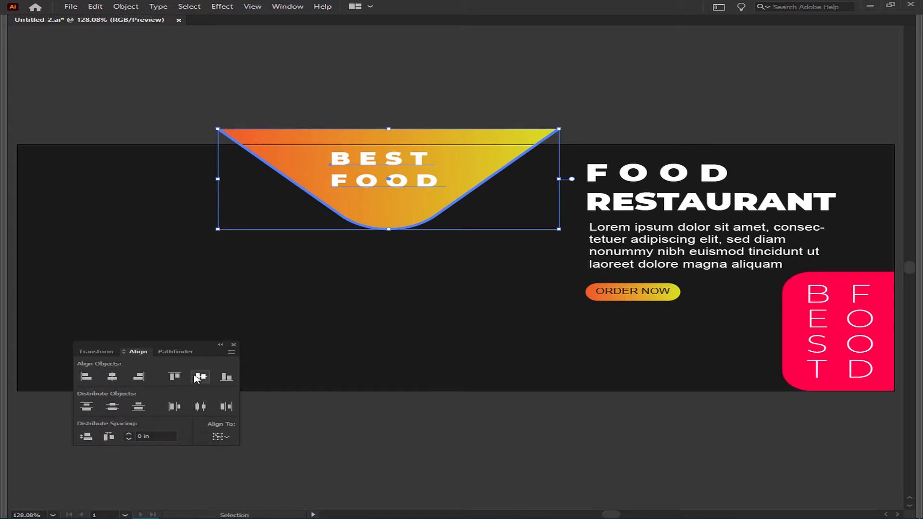
click(197, 378)
click(385, 441)
drag(465, 305, 389, 370)
key(Tab)
key(Tab)
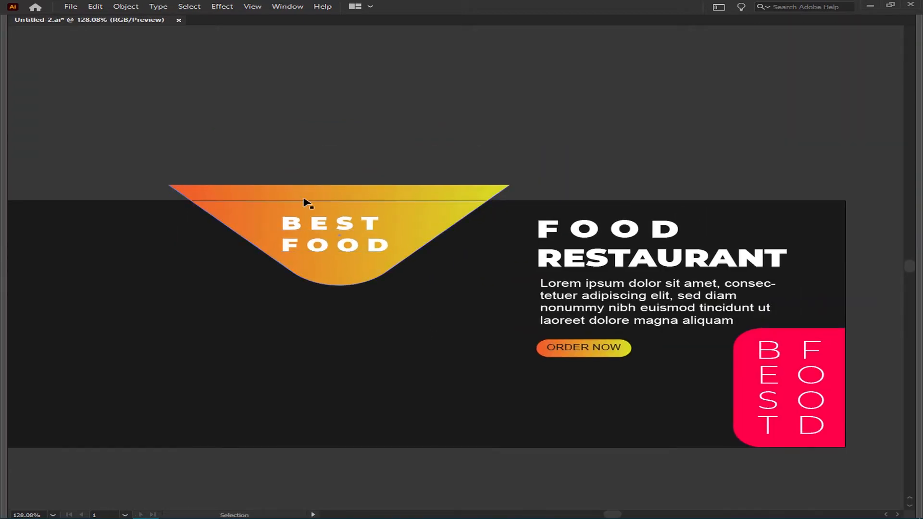
Unlock the background and use the Shape Builder to trim off the part of the gradient triangle above the banner
key(ctrl+alt+2)
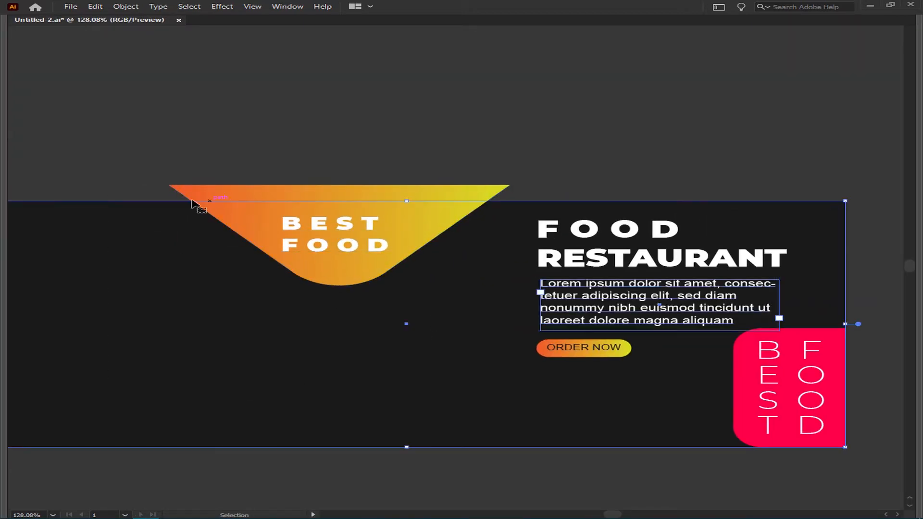
drag(193, 258, 239, 260)
key(shift+m)
drag(162, 192, 525, 195)
key(v)
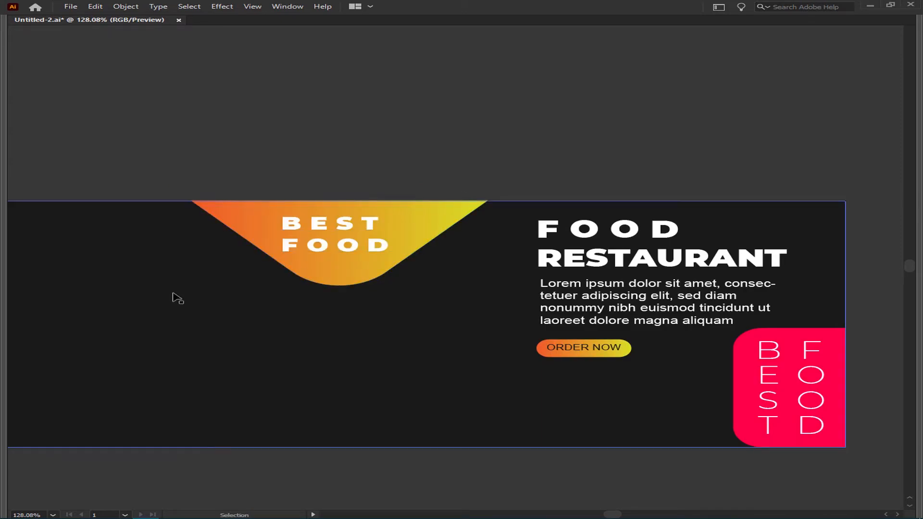
Vertically center the BEST FOOD text again on the trimmed gradient triangle
click(409, 224)
key(shift+F7)
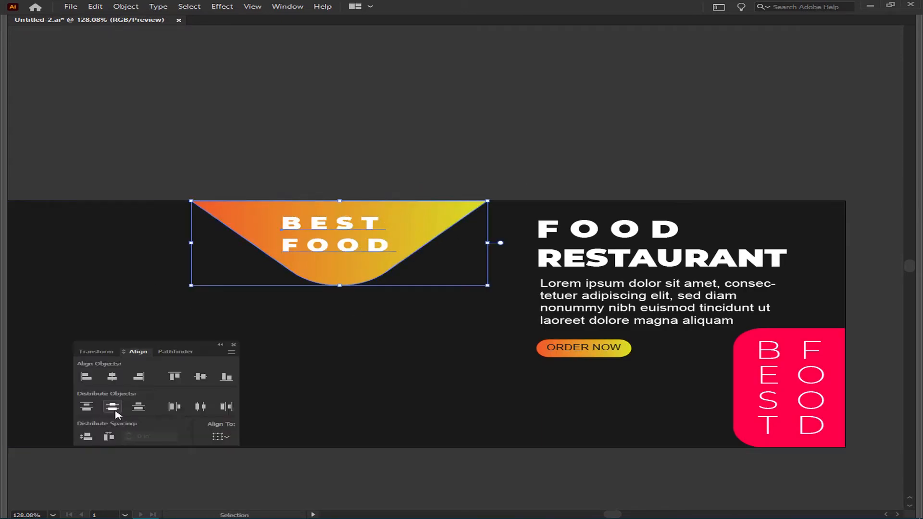
click(235, 240)
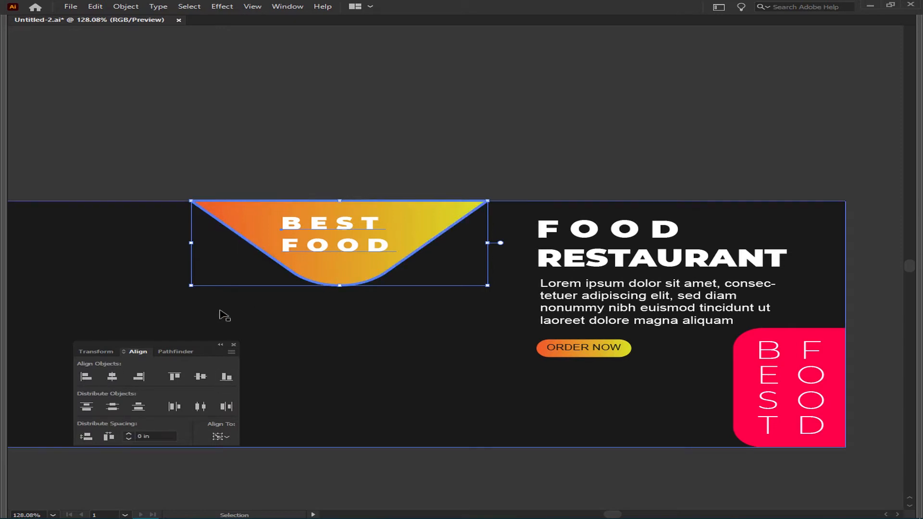
click(200, 376)
click(192, 267)
Move the BEST FOOD text up within the triangle, enlarge it slightly, and turn its white fill into a white outline
drag(352, 299, 269, 293)
click(255, 237)
drag(243, 230, 255, 216)
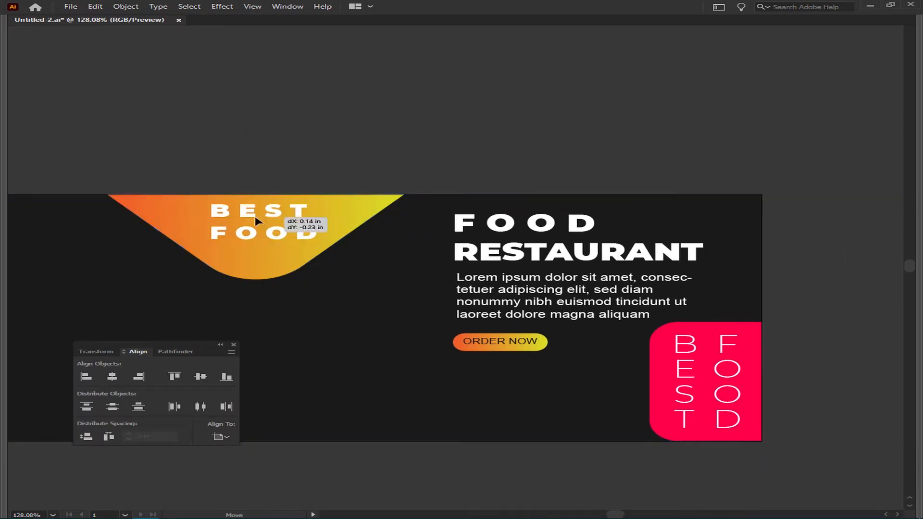
drag(325, 246, 337, 248)
drag(284, 233, 277, 234)
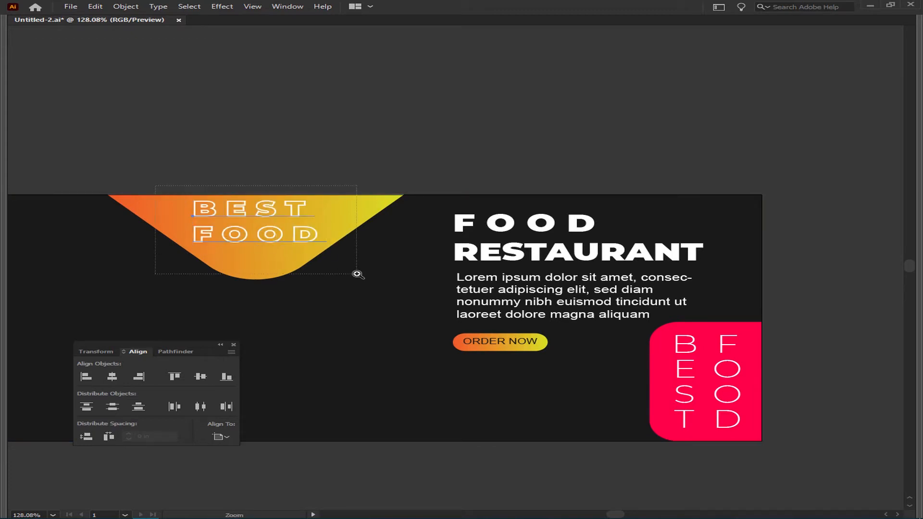
Apply the Effect Gallery's Ocean Ripple effect to the outlined BEST FOOD text, and repeat that effect once
drag(356, 274, 356, 274)
key(Tab)
key(Tab)
click(222, 6)
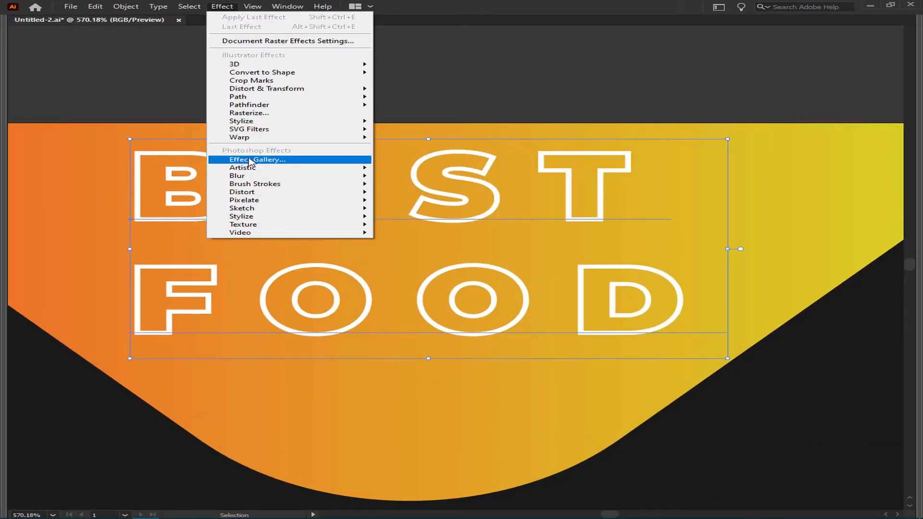
click(254, 161)
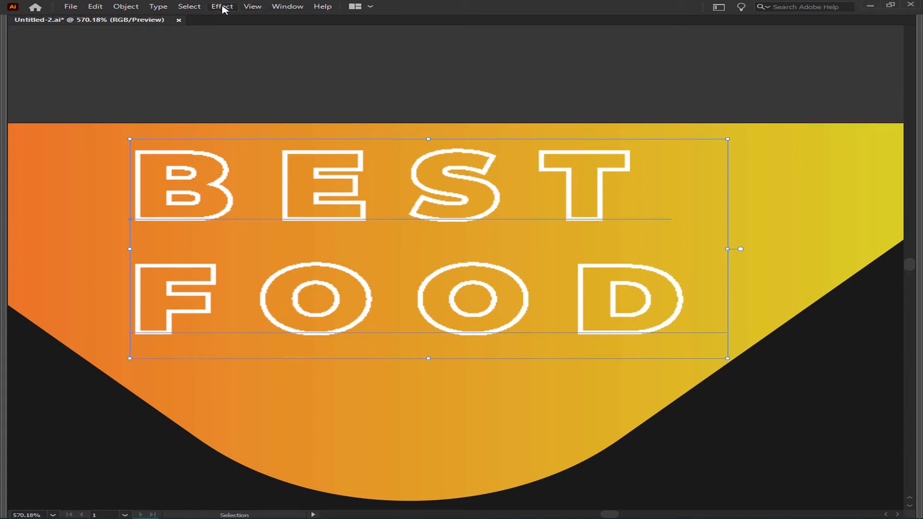
click(222, 6)
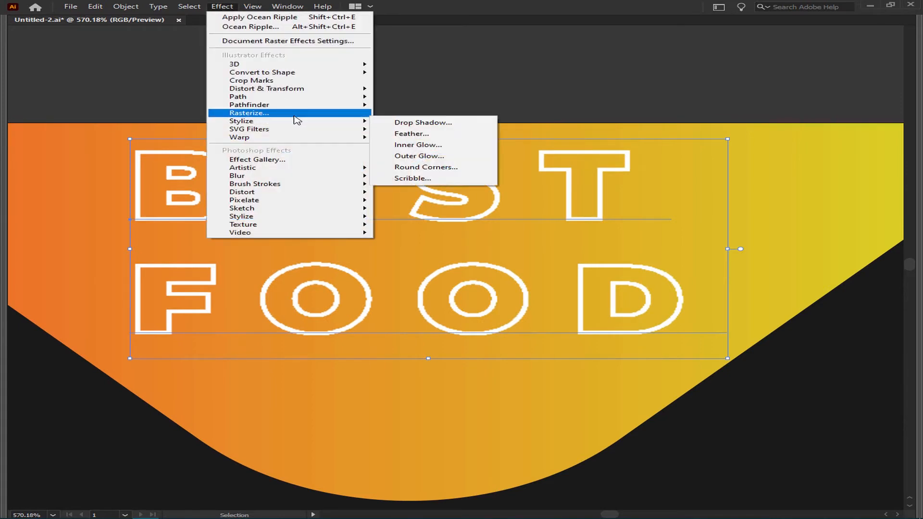
click(274, 18)
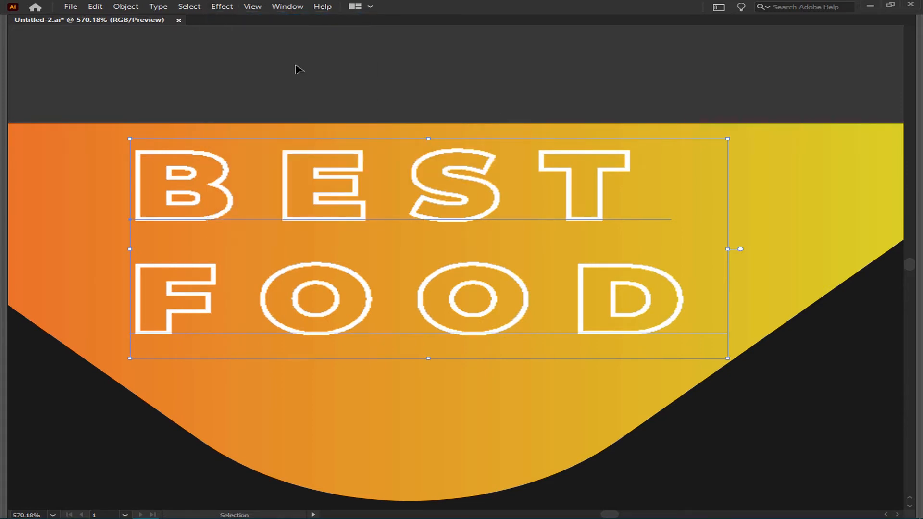
Apply a Radial Blur to the BEST FOOD text with amount 17, Zoom method and Good quality
click(218, 7)
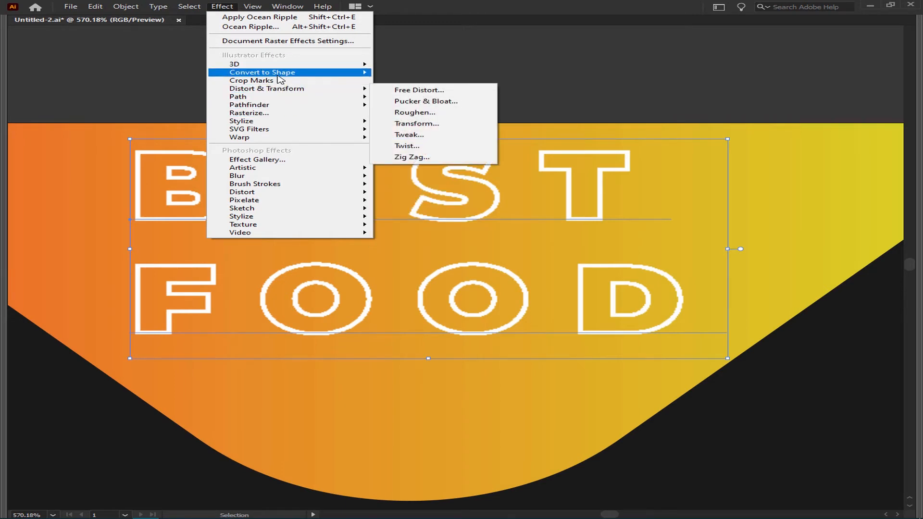
mouse_move(268, 178)
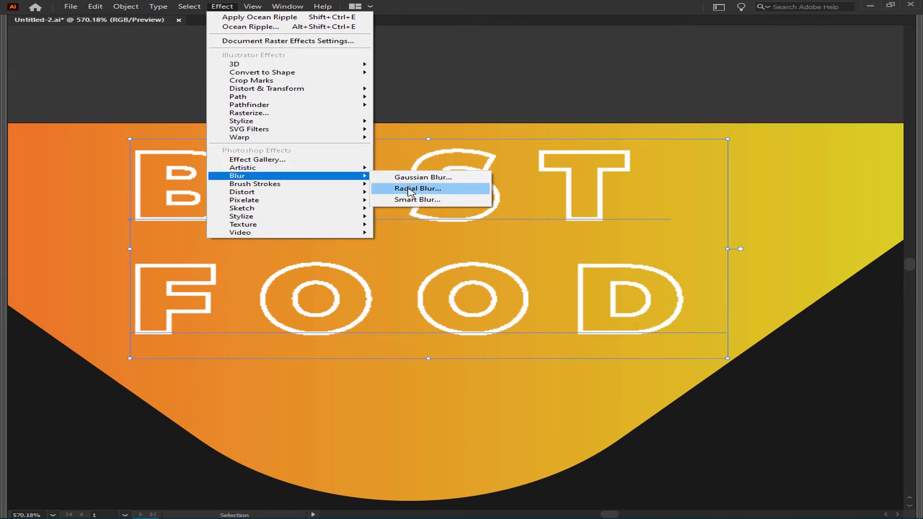
click(410, 188)
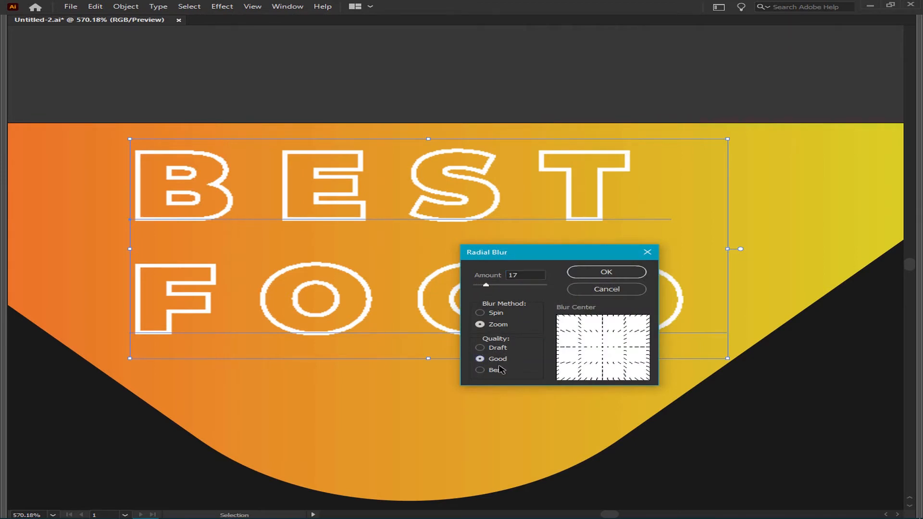
click(592, 271)
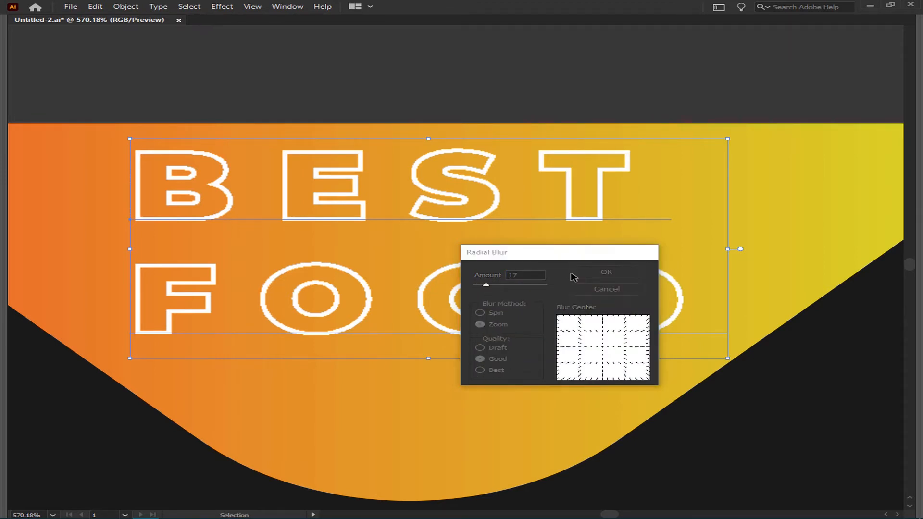
Undo the Radial Blur on the BEST FOOD text and save the document
click(381, 96)
key(ctrl+z)
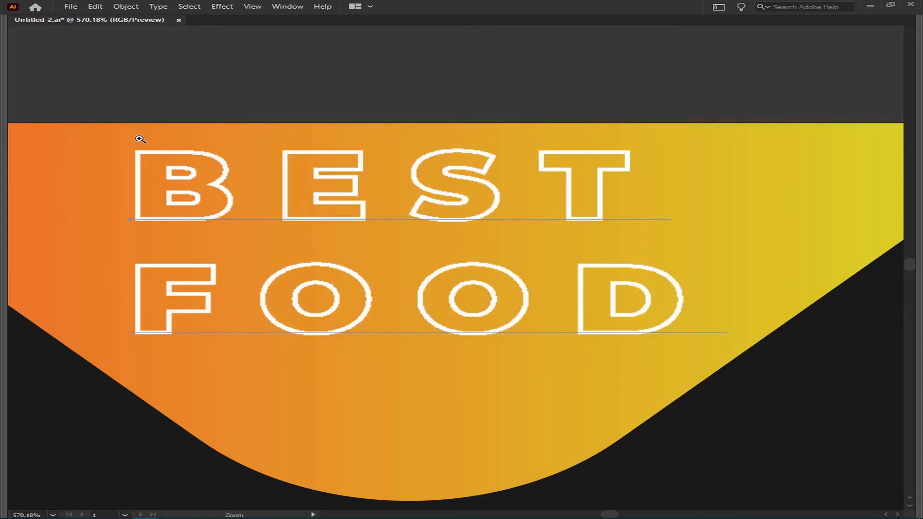
drag(140, 140, 288, 197)
key(ctrl+s)
scroll(379, 215, down, 4)
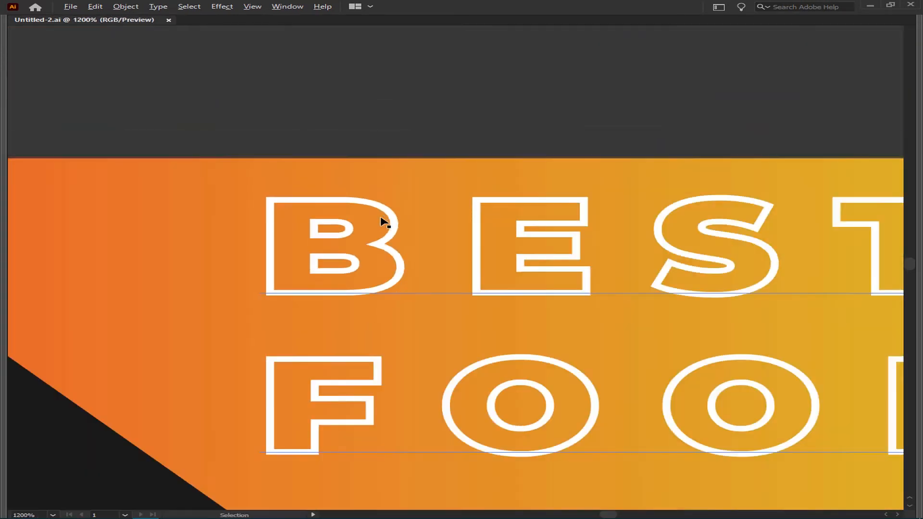
Redo the effects on the BEST FOOD text and scale the text down slightly
drag(548, 248, 365, 203)
key(ctrl+shift+z)
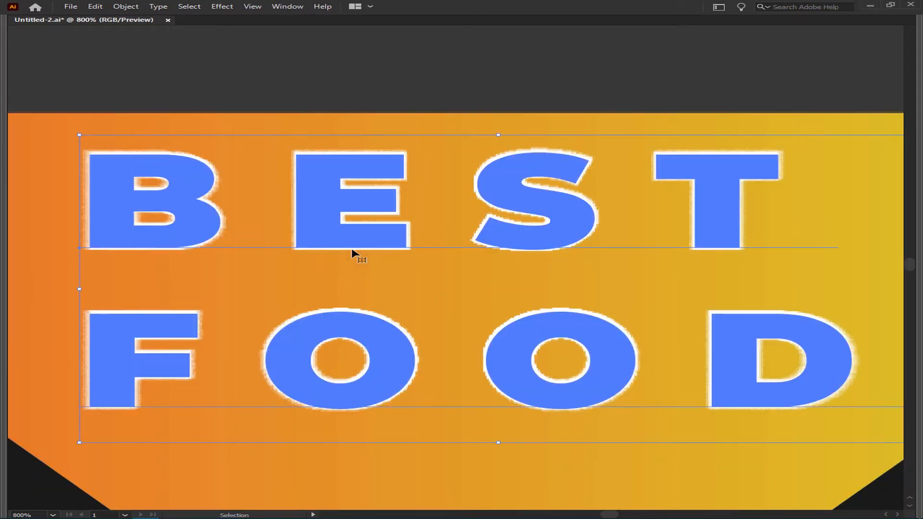
key(v)
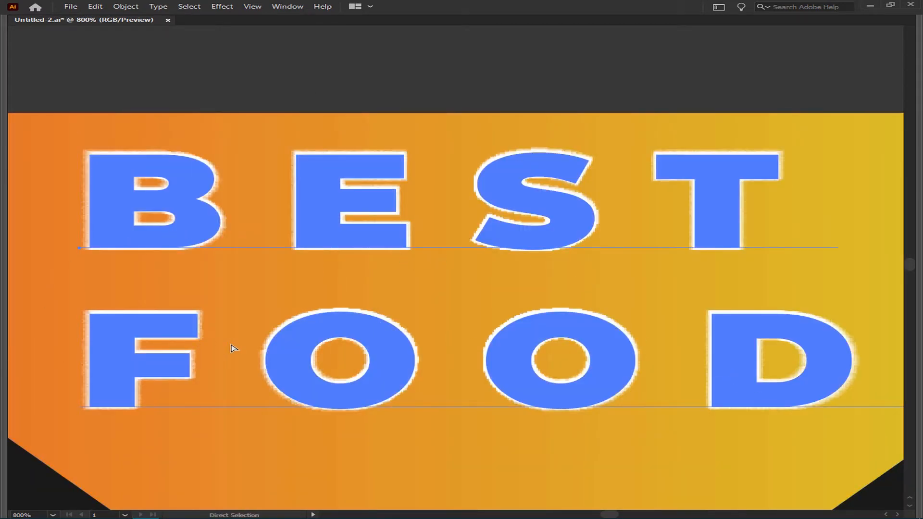
scroll(384, 275, down, 1)
scroll(385, 275, down, 1)
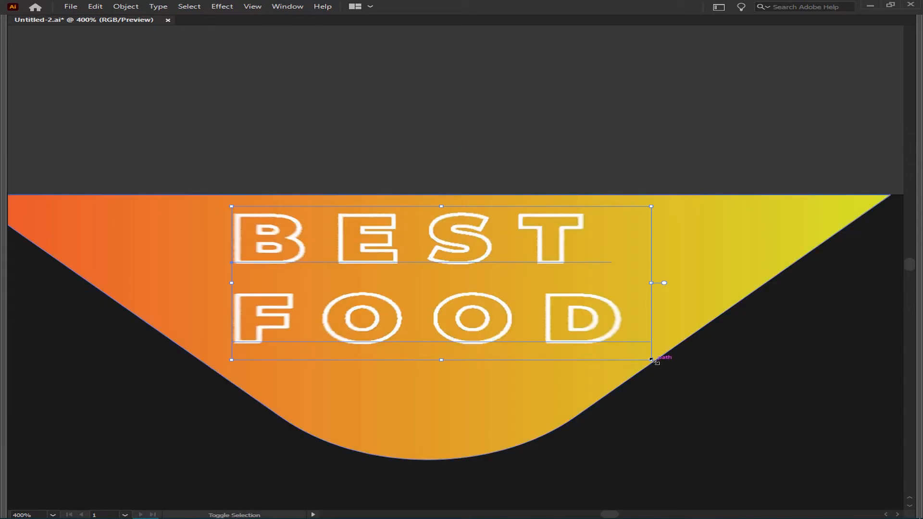
drag(306, 250, 296, 248)
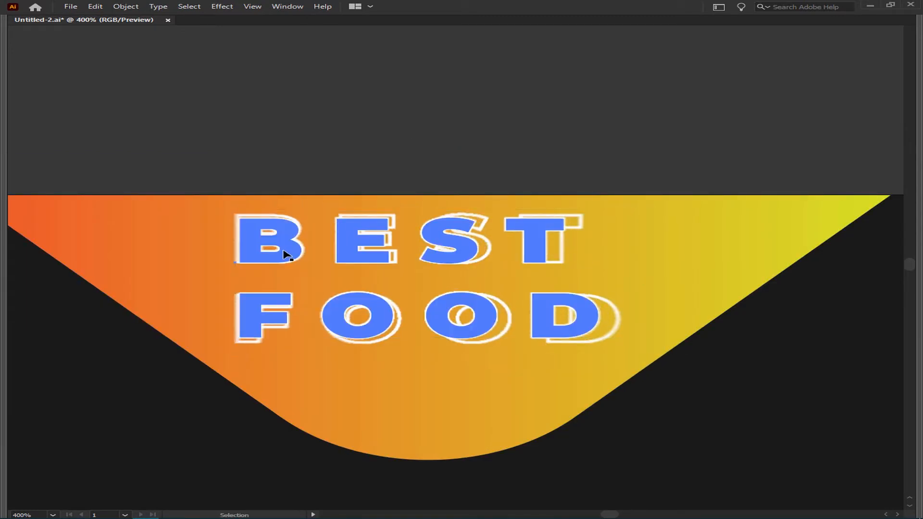
Enlarge the BEST FOOD text slightly and reposition it near the gradient triangle's upper edge
scroll(412, 208, down, 4)
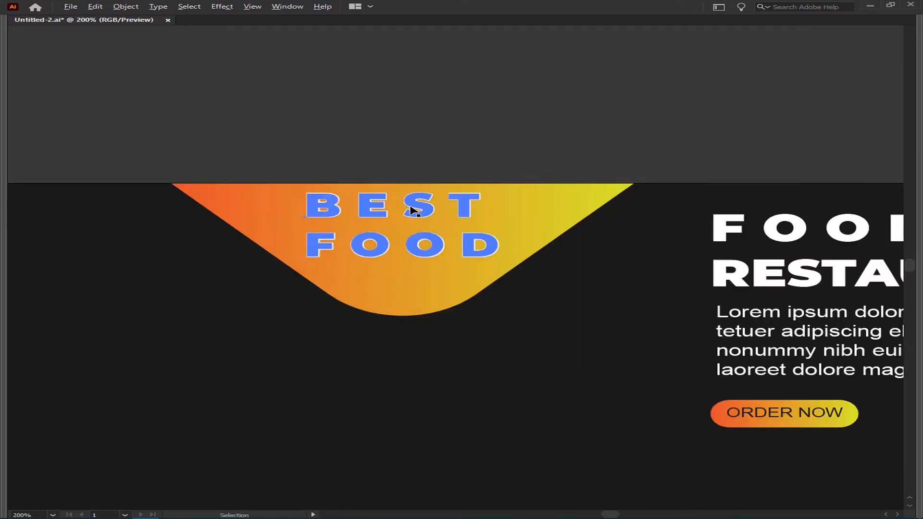
drag(441, 273, 440, 270)
drag(466, 204, 474, 207)
mouse_move(388, 184)
mouse_down()
mouse_move(396, 190)
mouse_move(389, 184)
mouse_up()
click(389, 374)
drag(188, 382, 330, 336)
Tighten the letter spacing of both lines of the BEST FOOD text
click(520, 144)
key(ctrl+a)
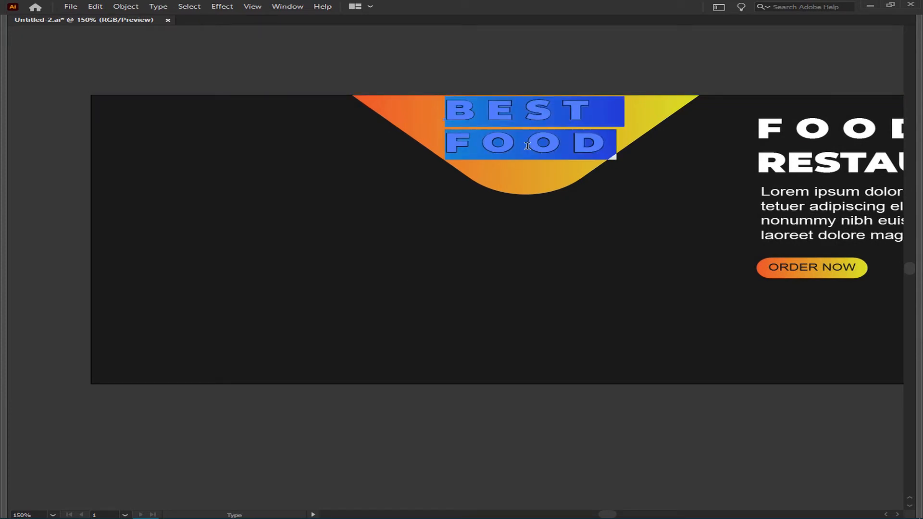
key(alt+Left)
key(alt+Left)
key(alt+Left)
key(alt+Left)
key(alt+Left)
key(alt+Left)
key(alt+Left)
key(alt+Left)
key(Escape)
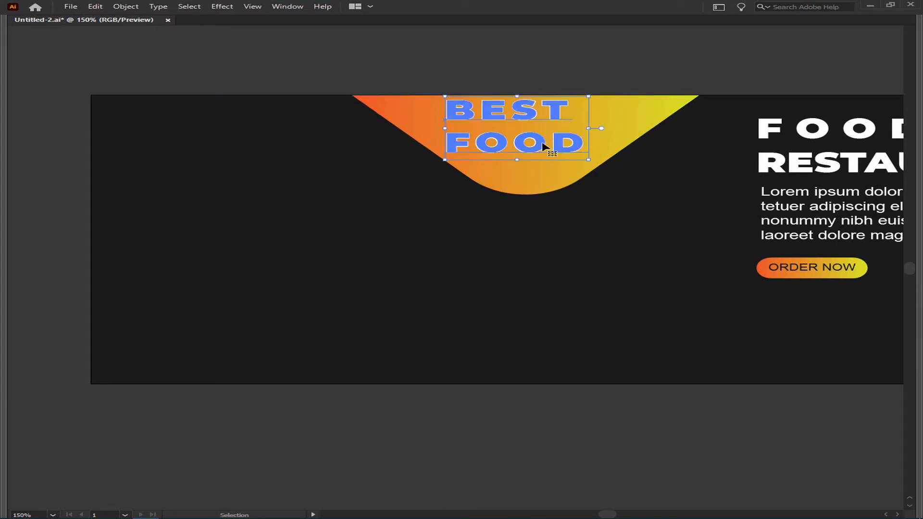
Move the BEST FOOD text slightly down and to the right to center it in the gradient triangle
drag(541, 146, 552, 149)
click(480, 48)
drag(254, 250, 266, 249)
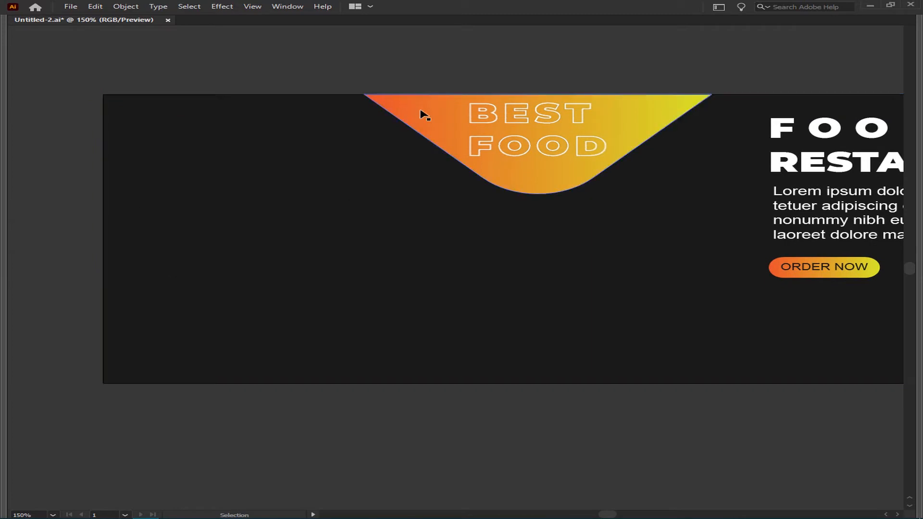
Draw a circle with a white outline and no fill on the dark background, below and left of the gradient triangle
key(m)
key(l)
drag(378, 216, 502, 303)
key(v)
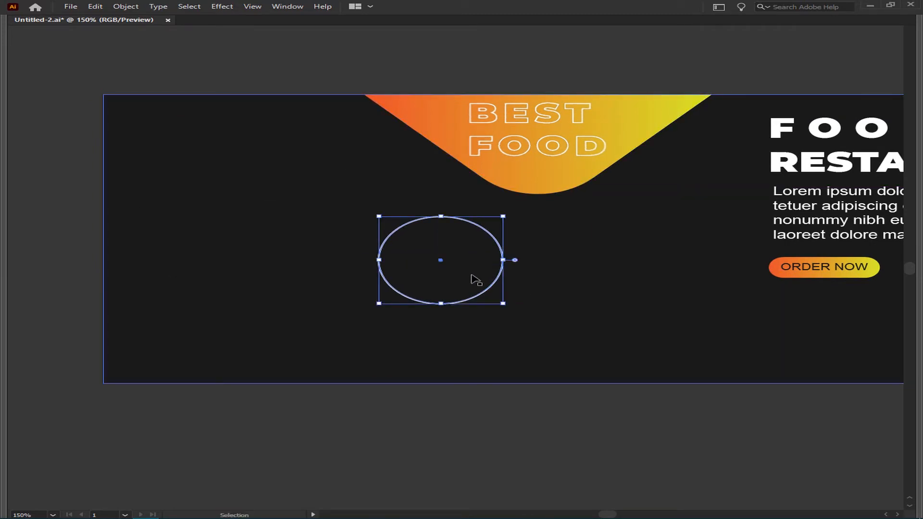
key(shift+x)
key(z)
drag(343, 203, 568, 367)
key(v)
key(shift+x)
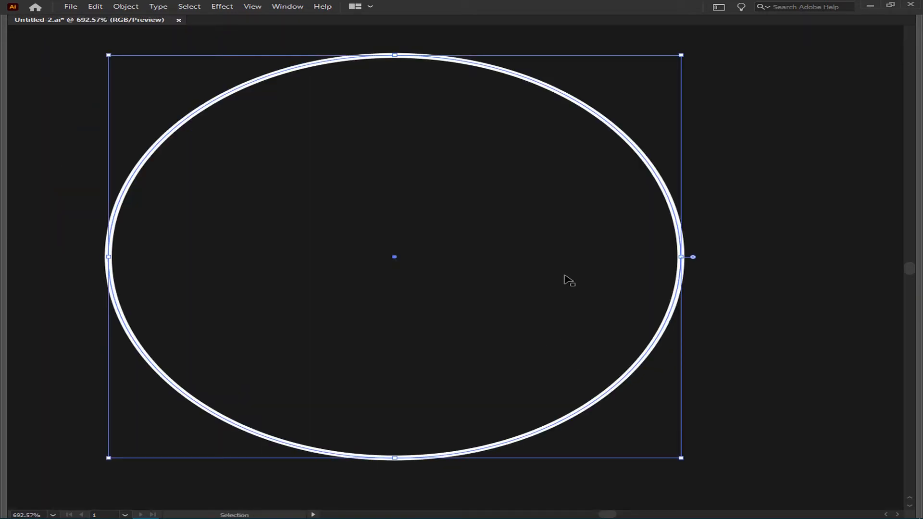
Undo the accidental move and lock the dark background rectangle
scroll(500, 255, down, 4)
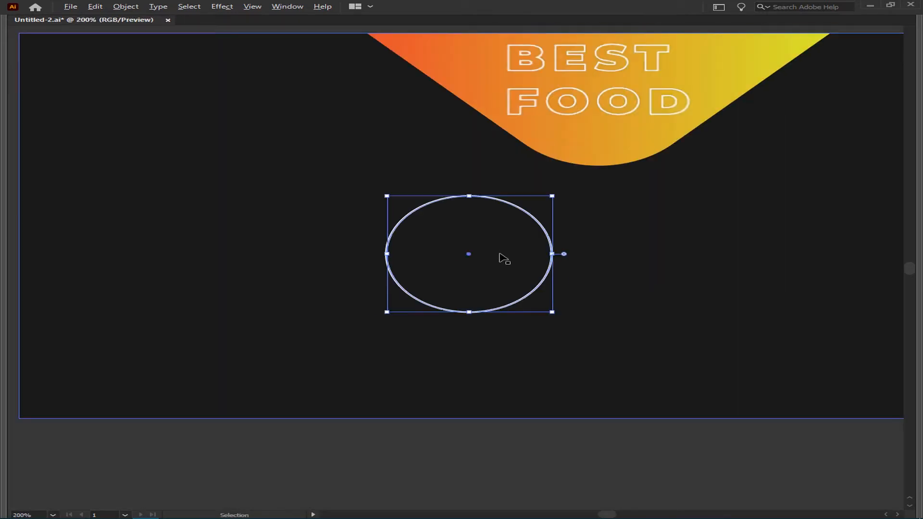
mouse_move(510, 259)
mouse_down()
mouse_move(417, 258)
mouse_move(515, 262)
mouse_up()
key(ctrl+z)
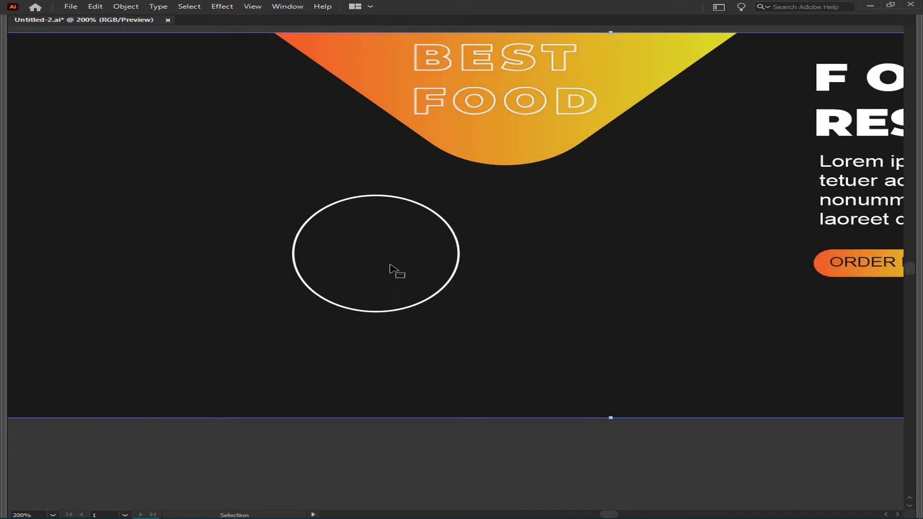
click(117, 8)
mouse_move(140, 76)
click(339, 76)
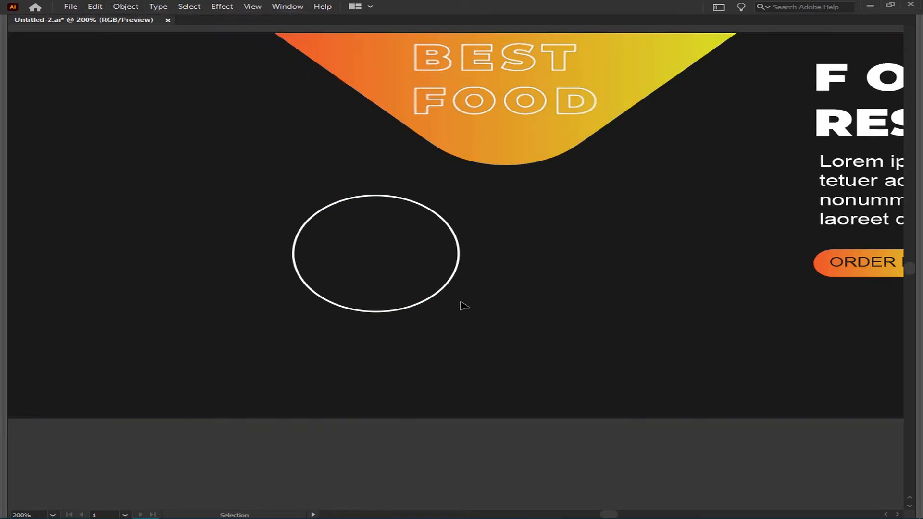
Center the white circle outline directly below the gradient triangle's rounded tip and enlarge it slightly
click(371, 288)
drag(600, 293, 600, 320)
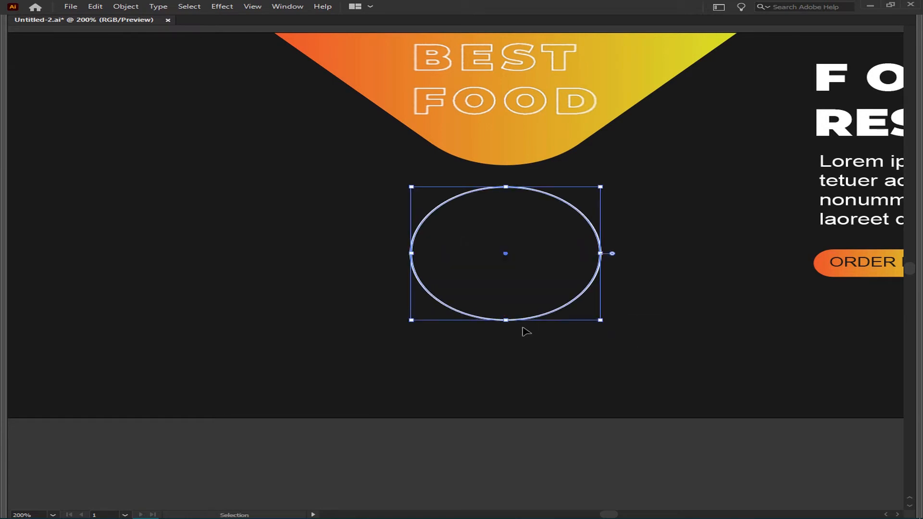
scroll(526, 331, right, 5)
key(i)
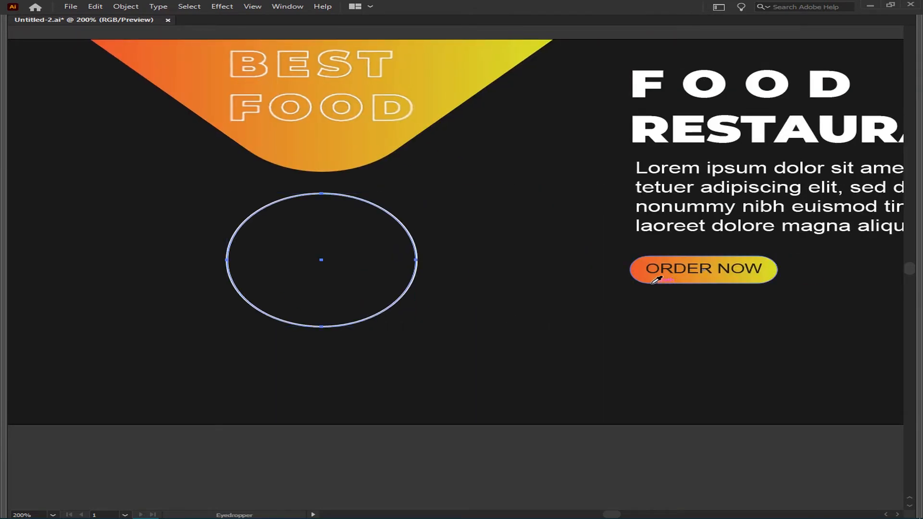
click(649, 276)
key(v)
key(ctrl+z)
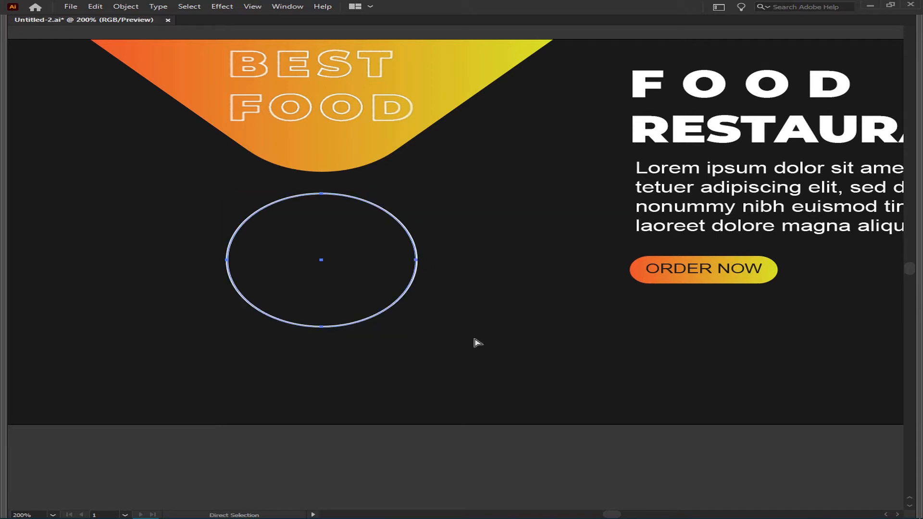
Copy the ORDER NOW button's orange-to-yellow gradient onto the circle and swap it from fill to stroke
key(i)
click(669, 278)
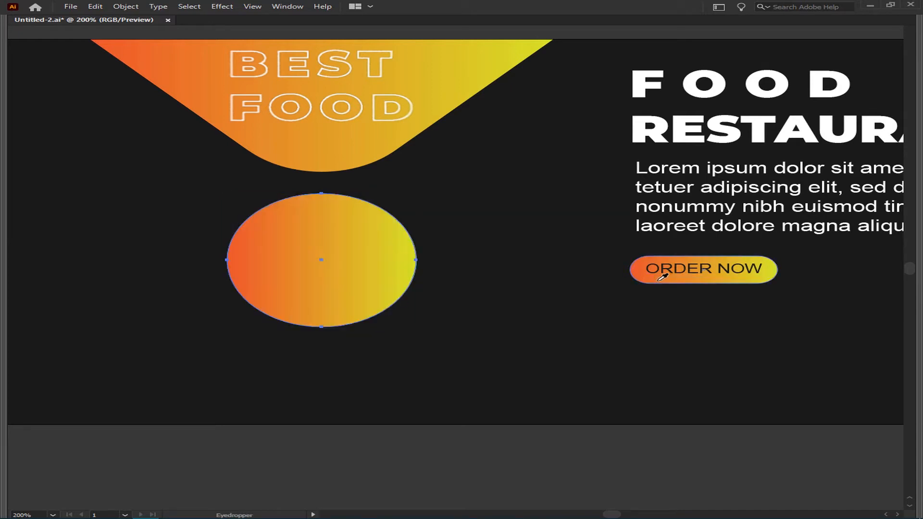
key(v)
key(shift+x)
click(326, 287)
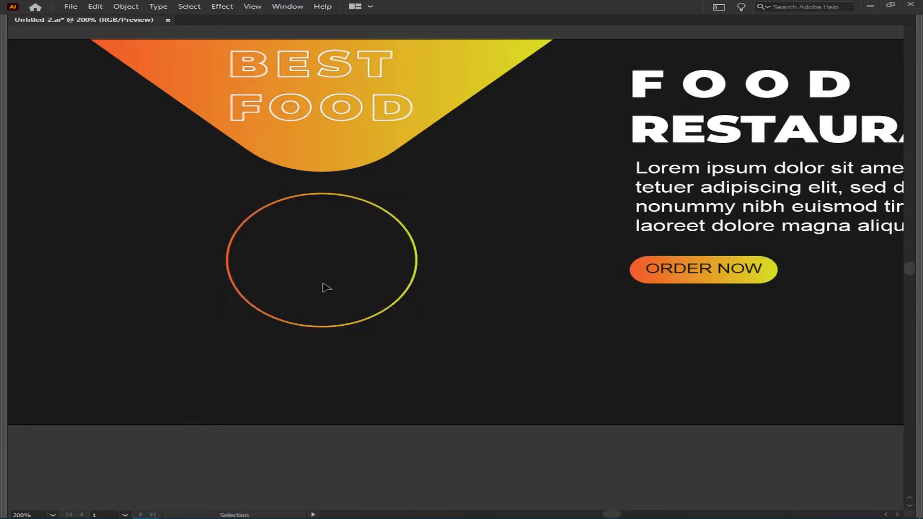
Add the two-line Arial text BEST FOOD and place it inside the gradient circle outline
click(287, 256)
text(BEST FOOD)
key(Escape)
drag(330, 273, 386, 299)
key(Tab)
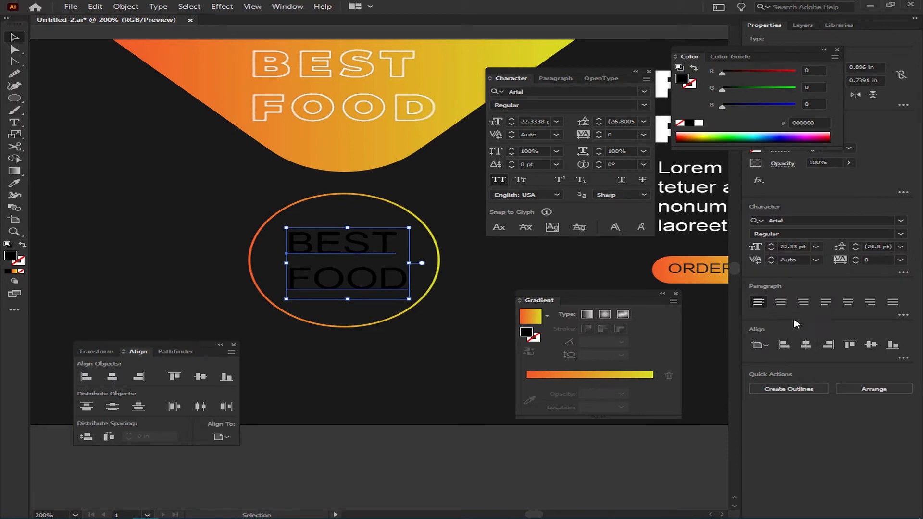
Center the new BEST FOOD paragraph and align the text to the circle's horizontal and vertical center
click(781, 301)
key(Tab)
double_click(415, 254)
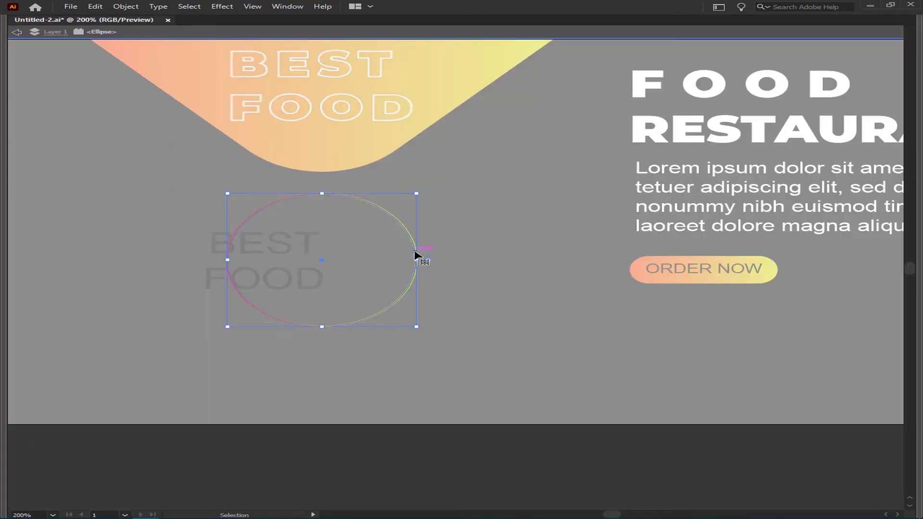
double_click(507, 459)
click(288, 274)
shift+click(418, 259)
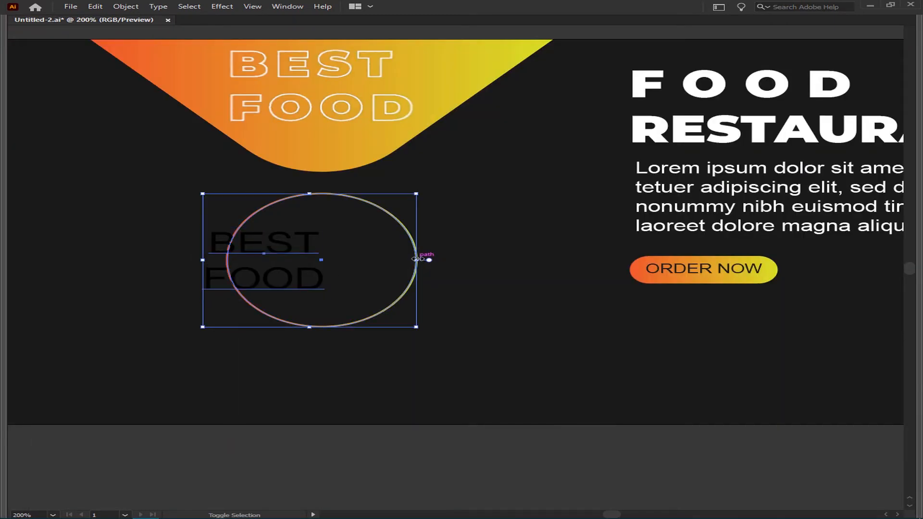
click(414, 250)
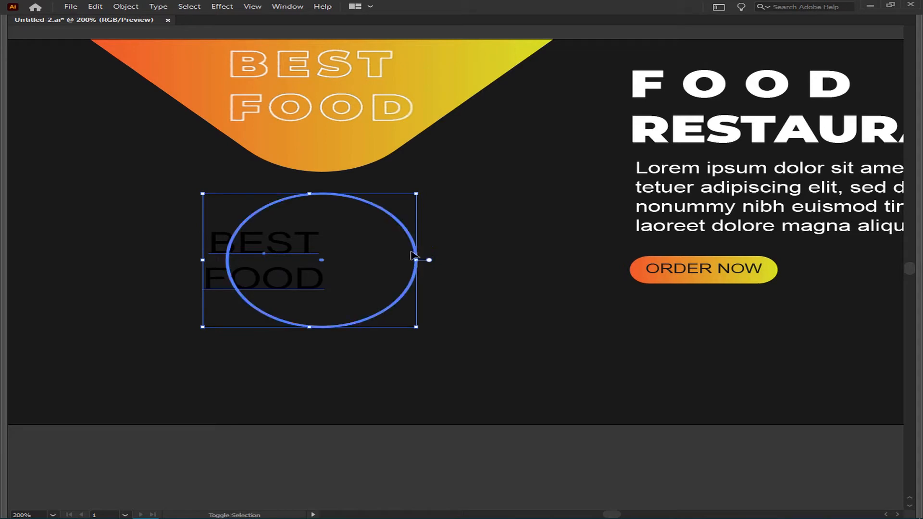
key(shift+F7)
click(112, 376)
click(201, 376)
Enlarge the BEST FOOD text inside the circle slightly and set its fill to white (ffffff)
click(323, 287)
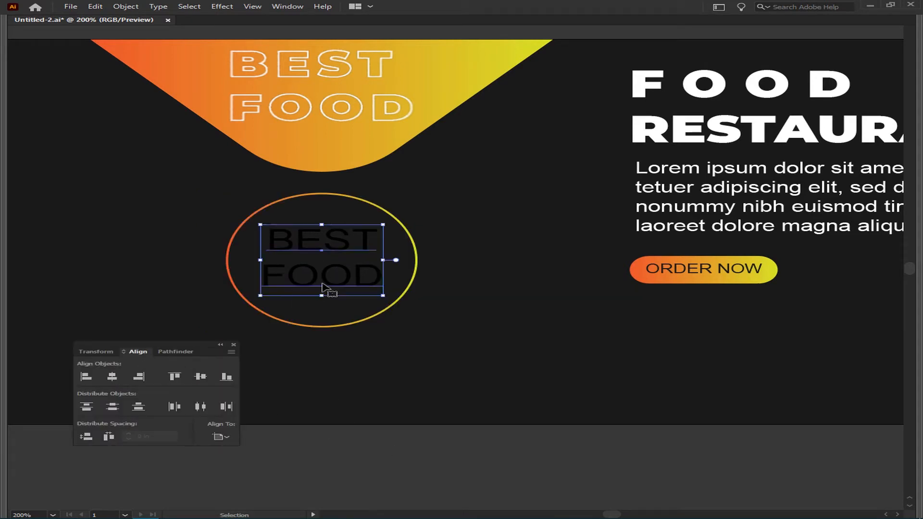
drag(382, 295, 387, 298)
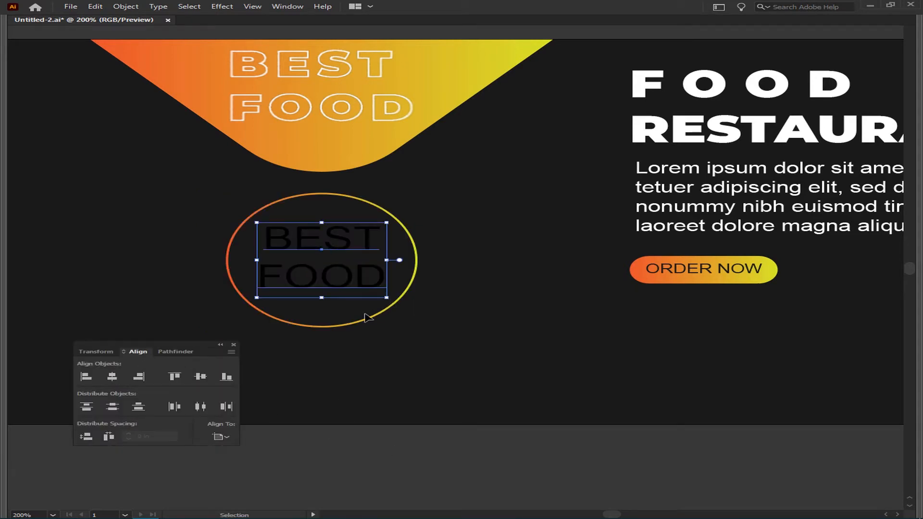
key(Tab)
double_click(10, 260)
text(ffffff)
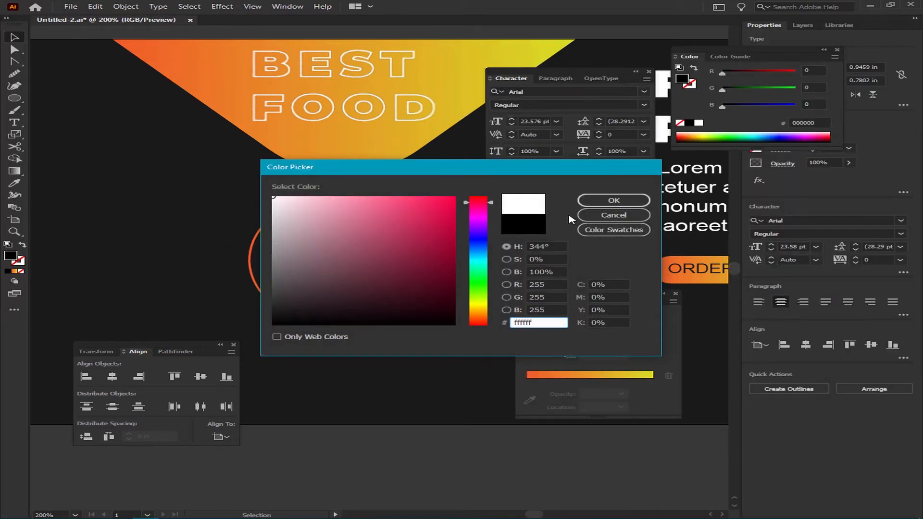
key(Return)
key(Tab)
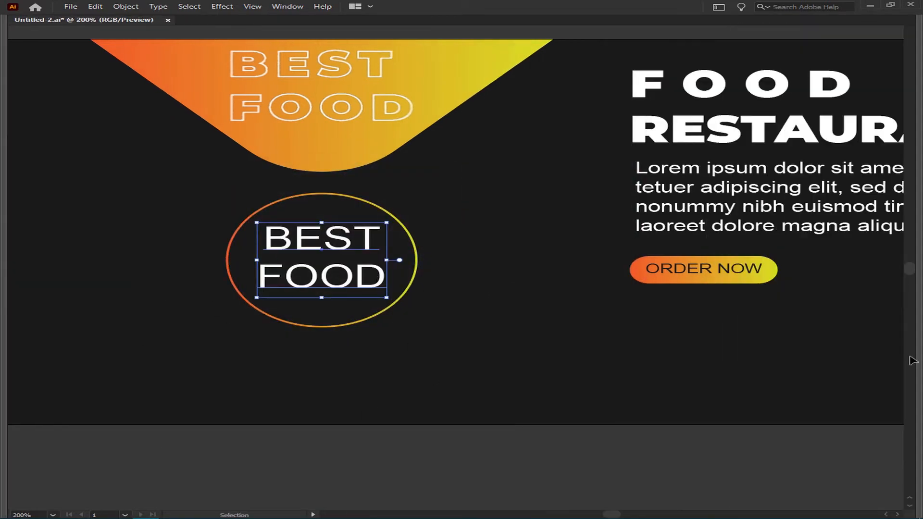
Left-align the paragraph of the white BEST FOOD text
key(Tab)
click(760, 303)
key(Tab)
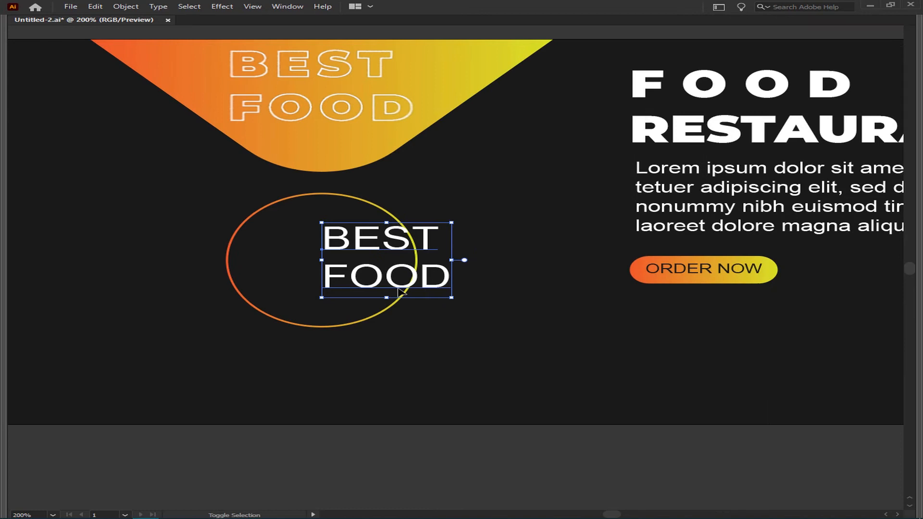
double_click(380, 318)
scroll(512, 402, left, 5)
drag(663, 337, 2, 412)
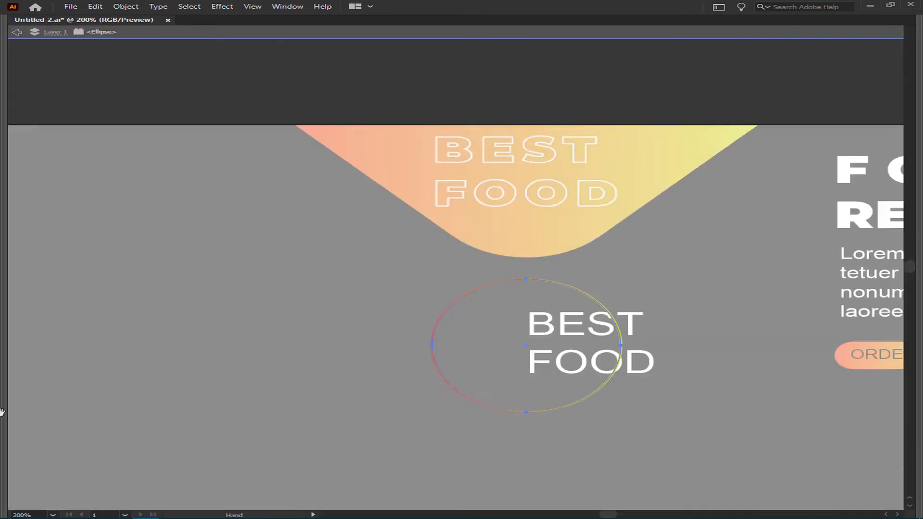
drag(512, 435, 391, 318)
double_click(486, 351)
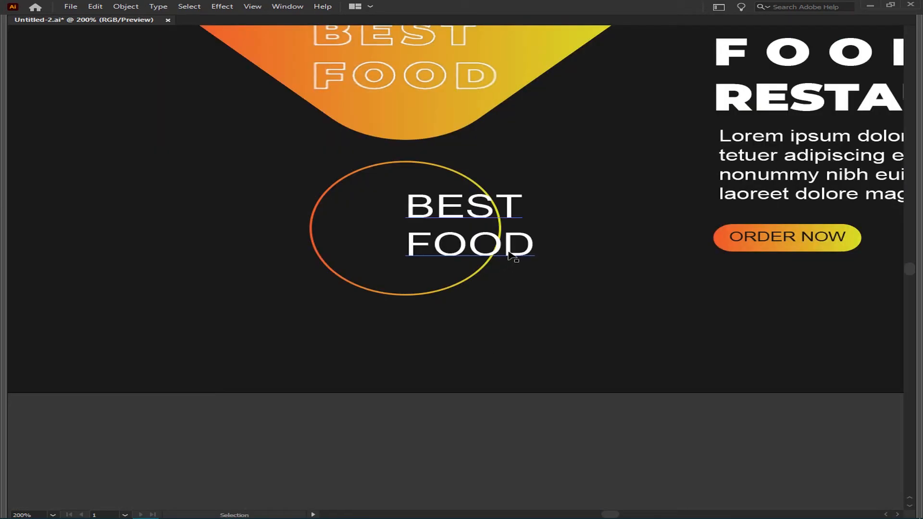
click(515, 247)
shift+click(459, 287)
double_click(456, 284)
click(456, 382)
Center the white BEST FOOD text horizontally and vertically on the circle, using the circle as the key object
key(ctrl+space)
drag(414, 154, 558, 369)
double_click(557, 372)
click(474, 269)
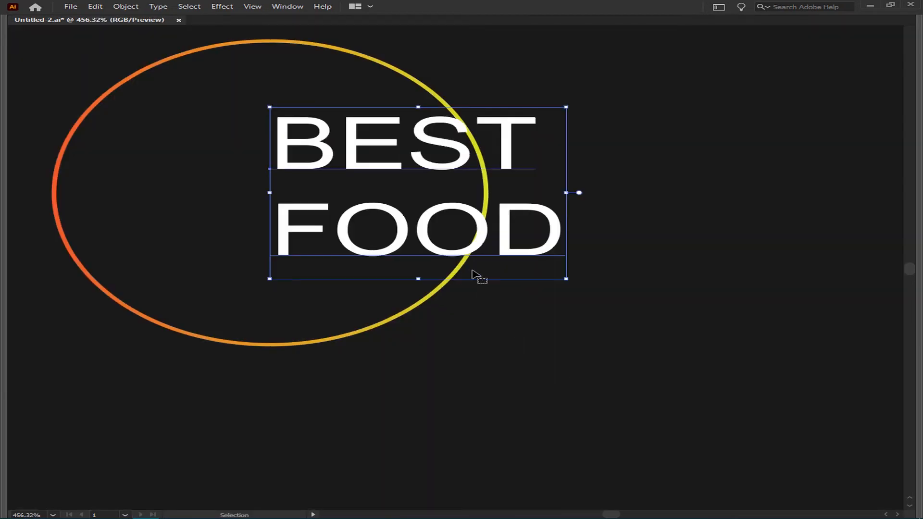
shift+click(418, 309)
key(shift+F7)
click(221, 437)
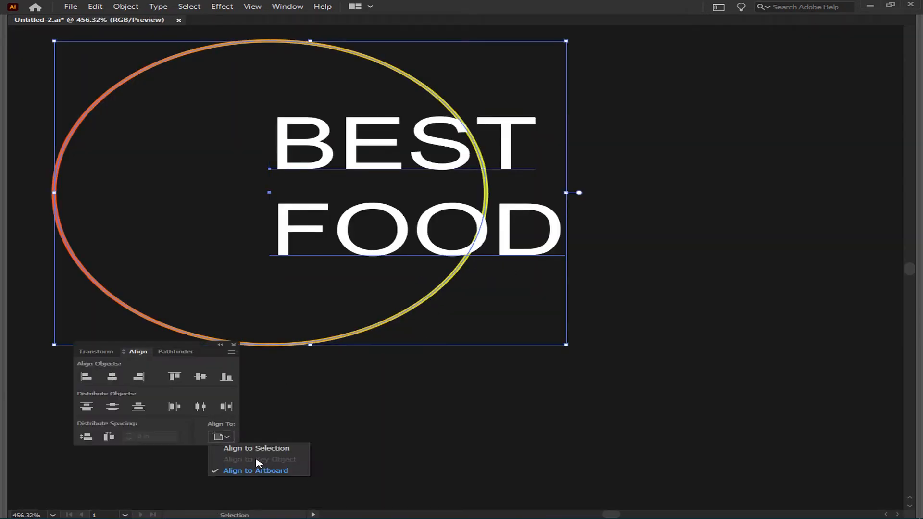
click(395, 330)
click(389, 321)
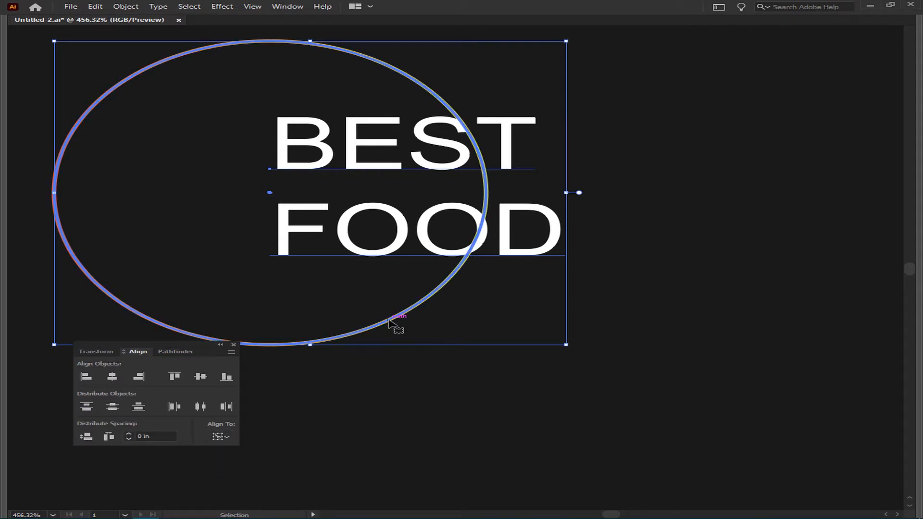
click(112, 376)
click(200, 377)
click(281, 412)
Move the circle and its BEST FOOD text together to the left, clear of the gradient triangle
scroll(291, 343, down, 3)
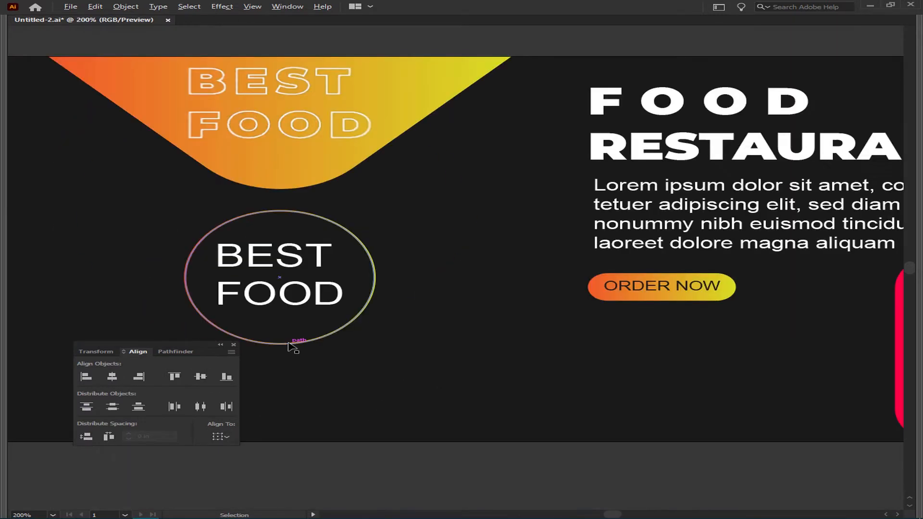
drag(397, 372, 329, 335)
key(Tab)
key(Tab)
drag(347, 332, 182, 278)
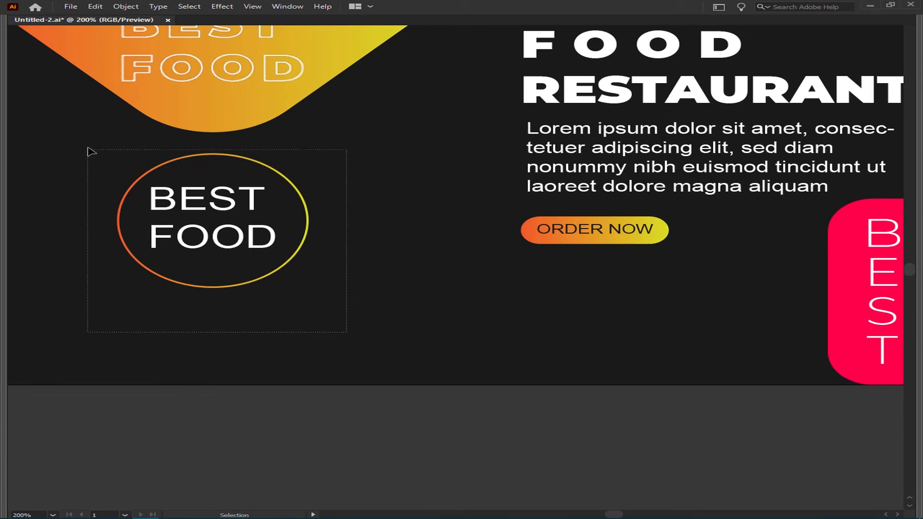
drag(90, 152, 89, 151)
drag(315, 288, 299, 280)
drag(227, 249, 29, 214)
scroll(147, 255, down, 3)
drag(295, 273, 325, 280)
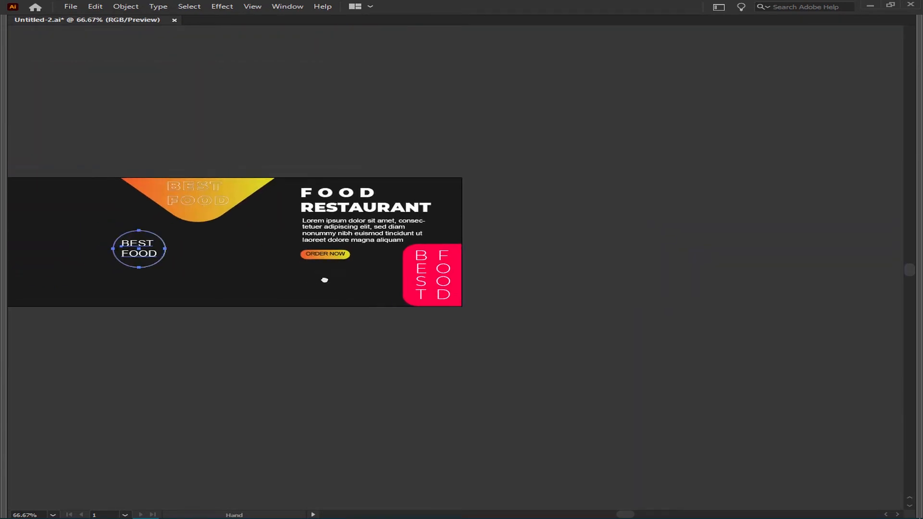
drag(164, 242, 155, 244)
key(ctrl+0)
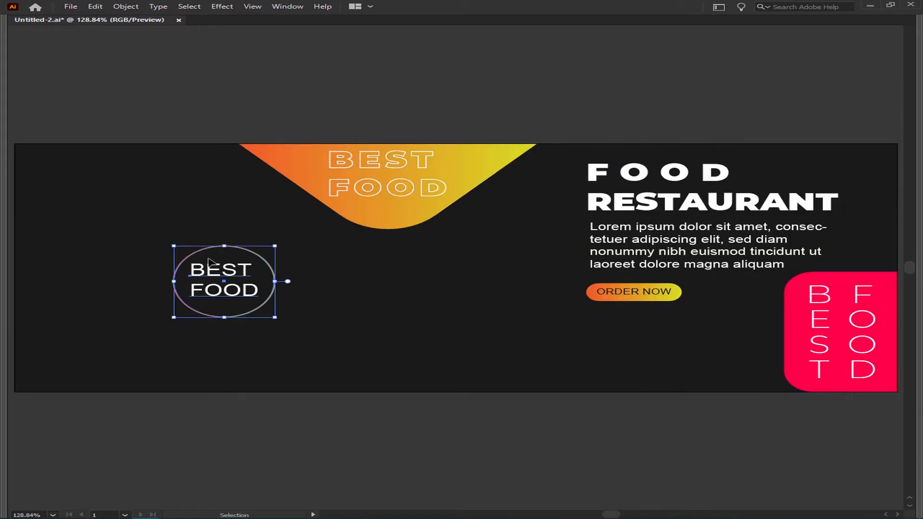
Scale down the red corner shape together with its vertical BEST FOOD text, keeping it in the banner's bottom-right corner
drag(585, 337, 511, 334)
click(720, 365)
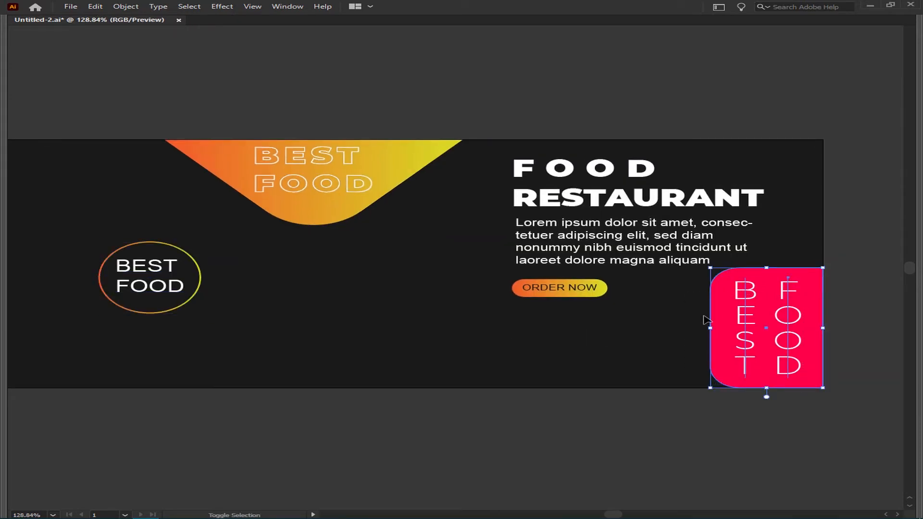
drag(710, 267, 734, 293)
click(377, 323)
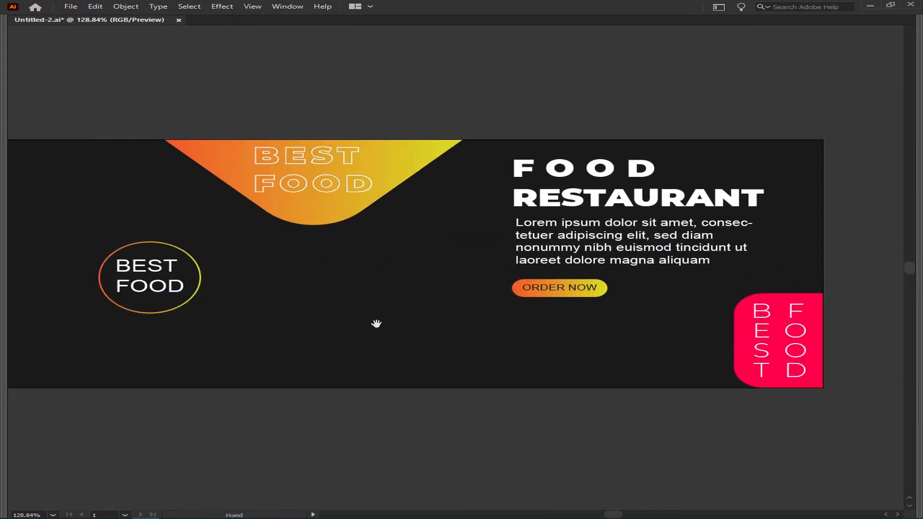
drag(306, 316, 364, 317)
Set the red corner rectangle's opacity to 60% and lower it slightly further
click(875, 335)
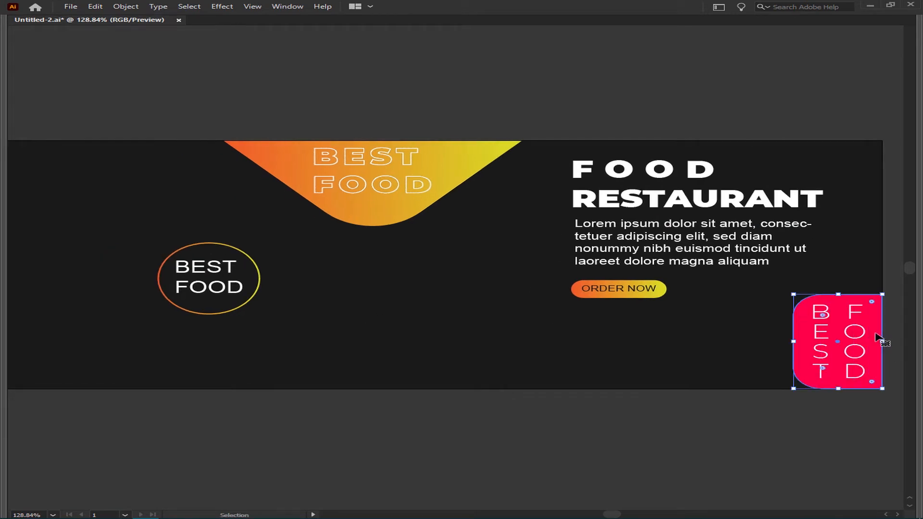
key(Tab)
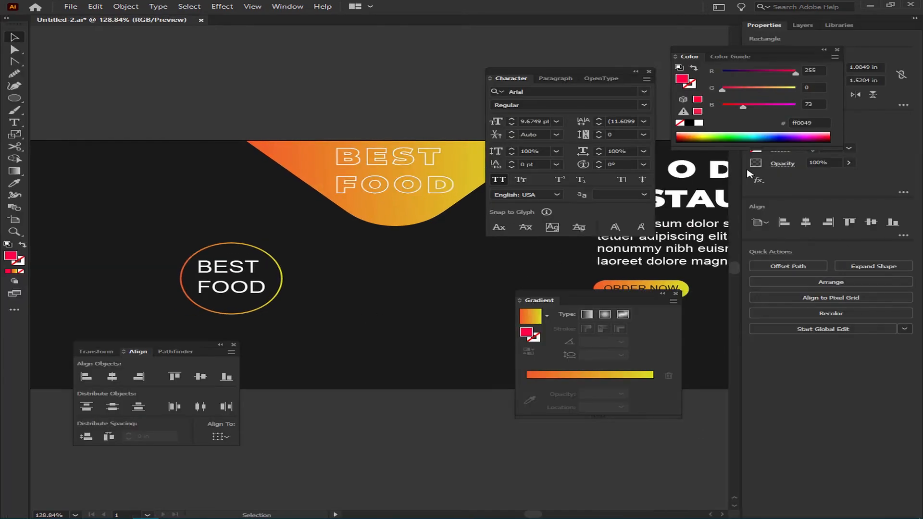
click(287, 6)
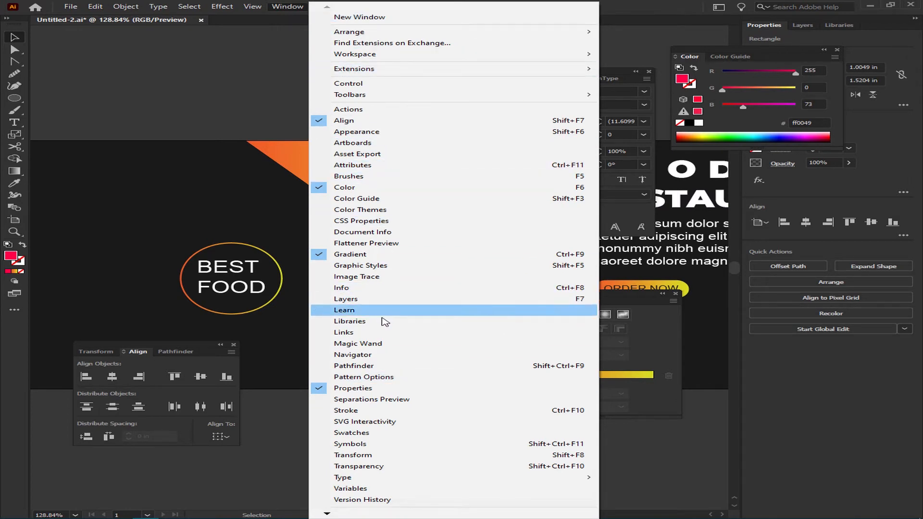
click(358, 466)
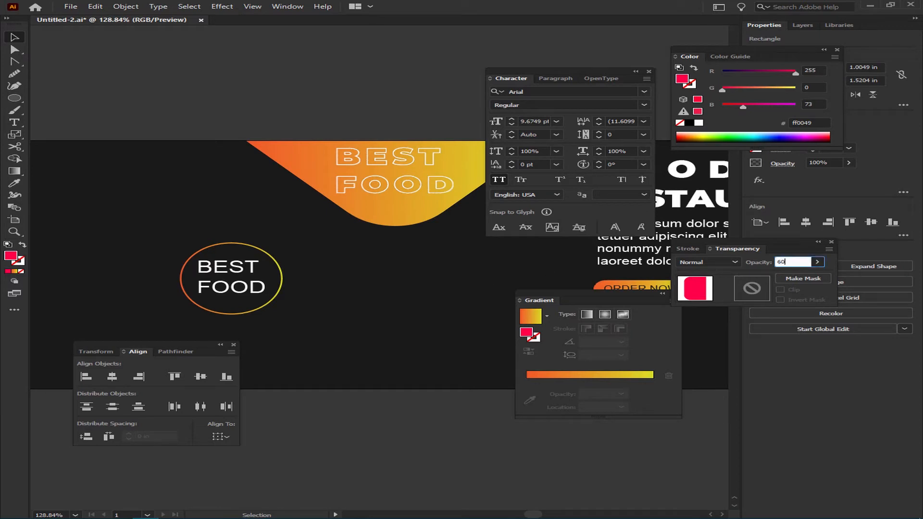
key(Tab)
key(space)
drag(424, 338, 494, 321)
drag(739, 356, 377, 375)
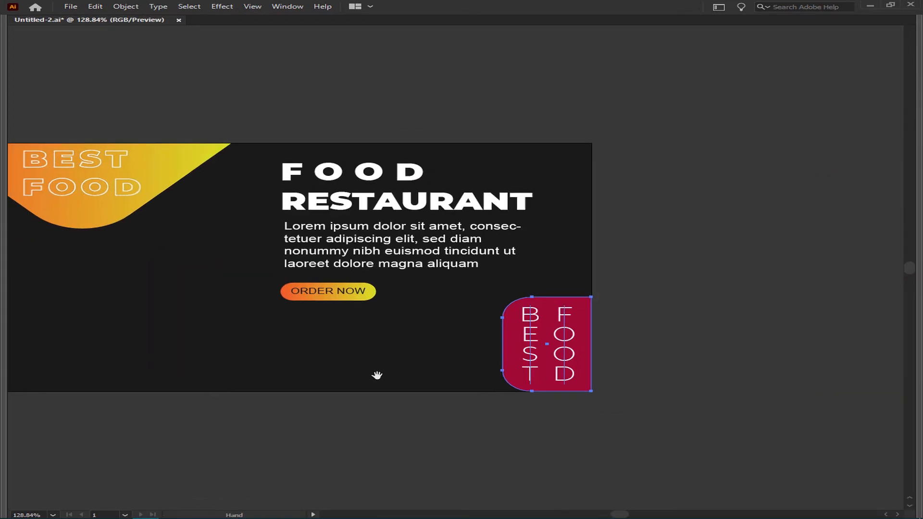
key(Tab)
key(Tab)
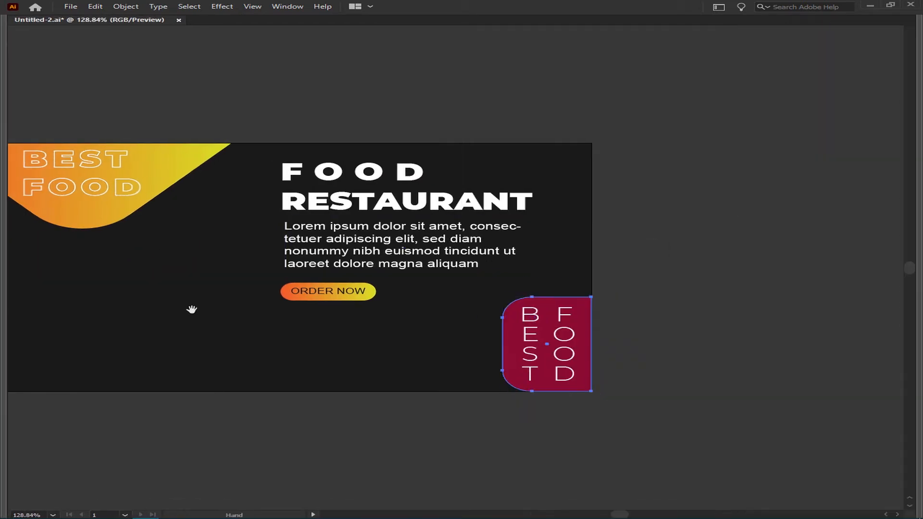
Place a tiny shape on the dark background below the gradient triangle
key(space)
drag(189, 309, 654, 347)
click(434, 319)
drag(434, 326, 598, 320)
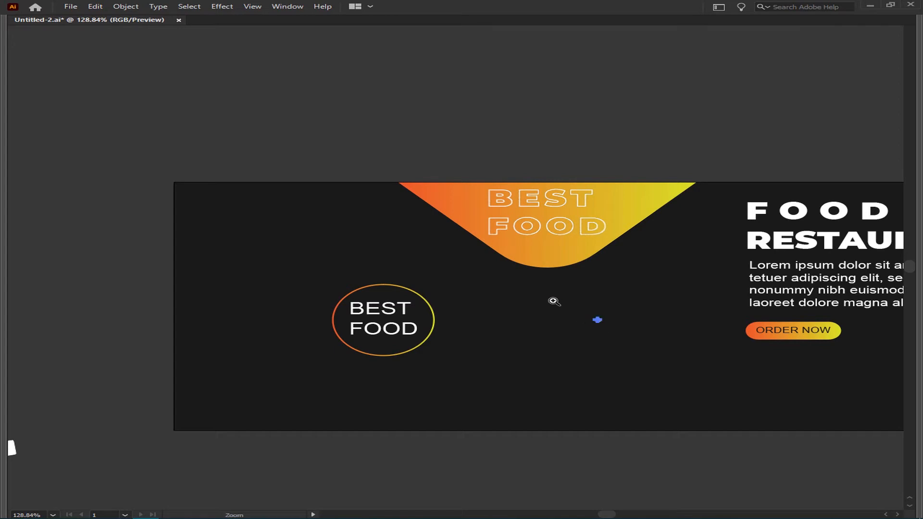
Remove the tiny shape below the gradient triangle and move the stray shape beside the banner across to its other side
drag(553, 301, 678, 340)
key(Delete)
scroll(361, 290, down, 13)
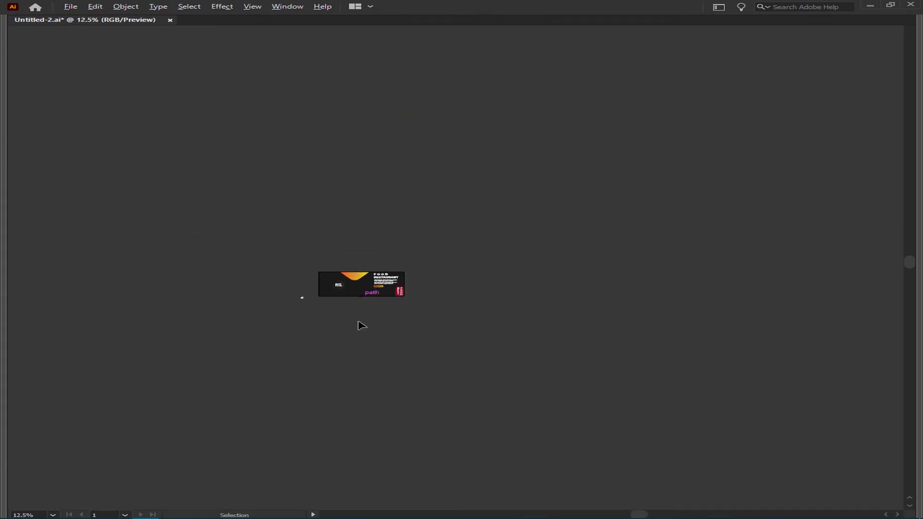
scroll(375, 272, up, 4)
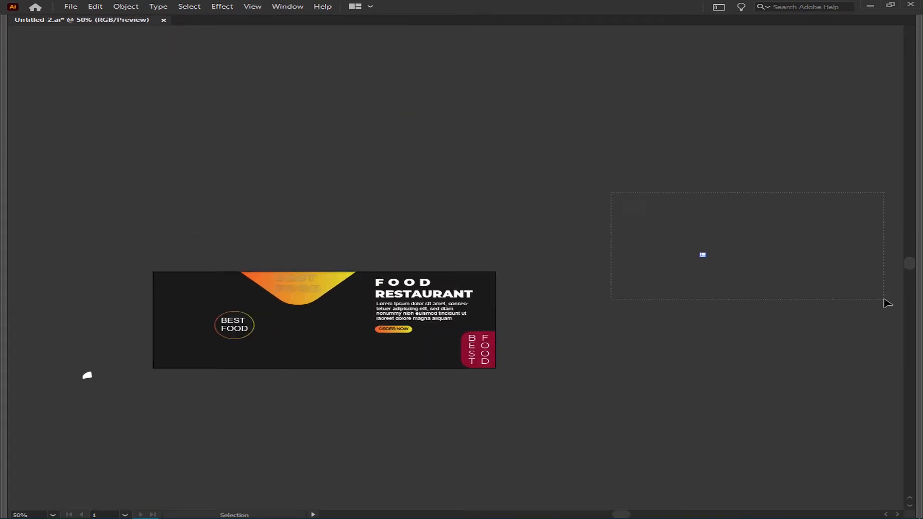
drag(702, 254, 99, 368)
Draw a gradient-outlined square below the triangle, rotate it 45° into a diamond and round its corners, about 1.27 in wide overall
key(ctrl+0)
key(space)
drag(314, 284, 249, 255)
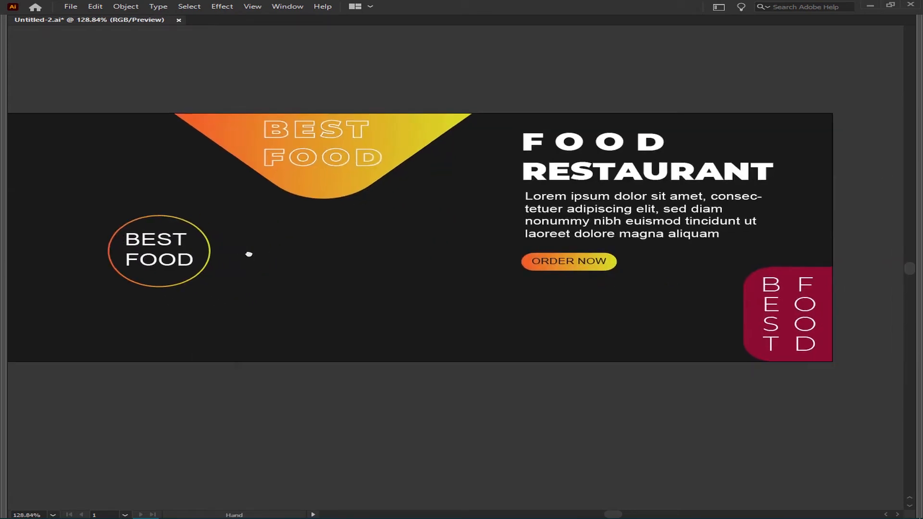
drag(281, 218, 359, 279)
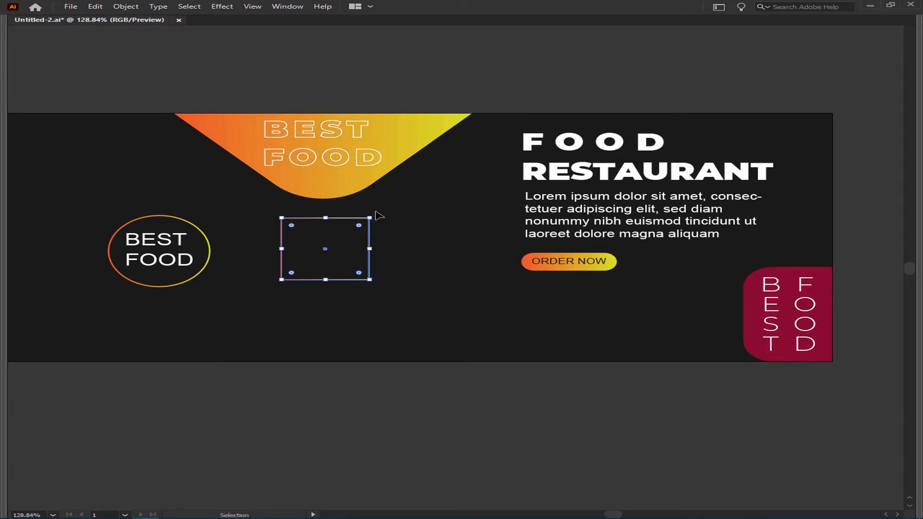
drag(375, 215, 392, 254)
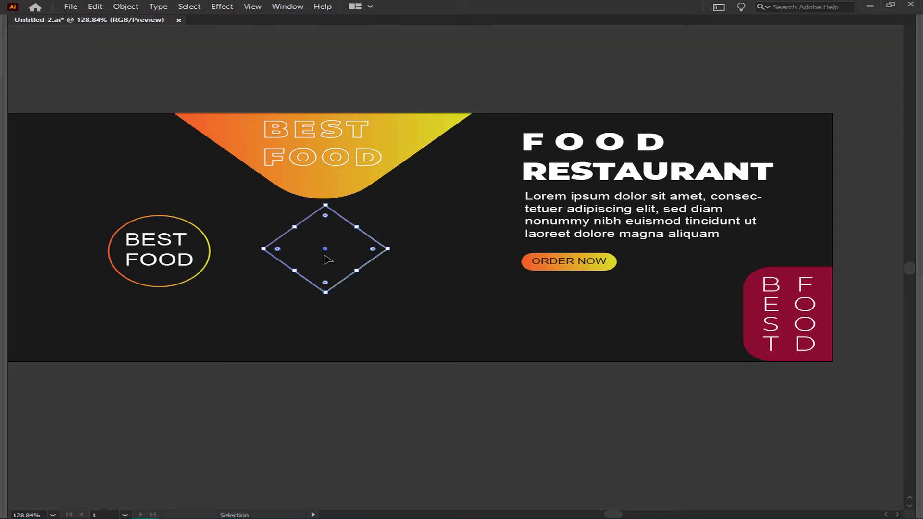
drag(347, 277, 360, 295)
key(a)
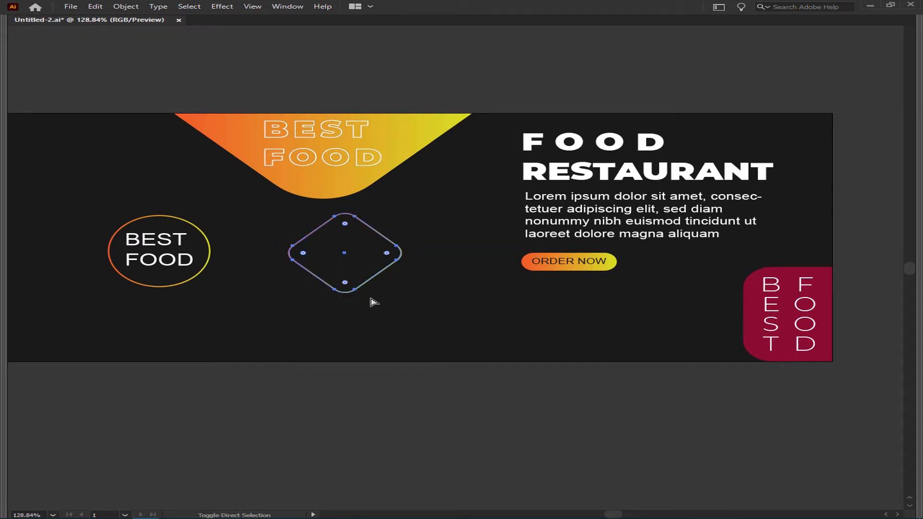
Duplicate the rounded diamond and nudge the copy slightly up and to the left of the original
key(v)
key(Left)
key(Left)
key(Left)
key(Left)
key(Up)
key(Up)
key(Up)
key(Up)
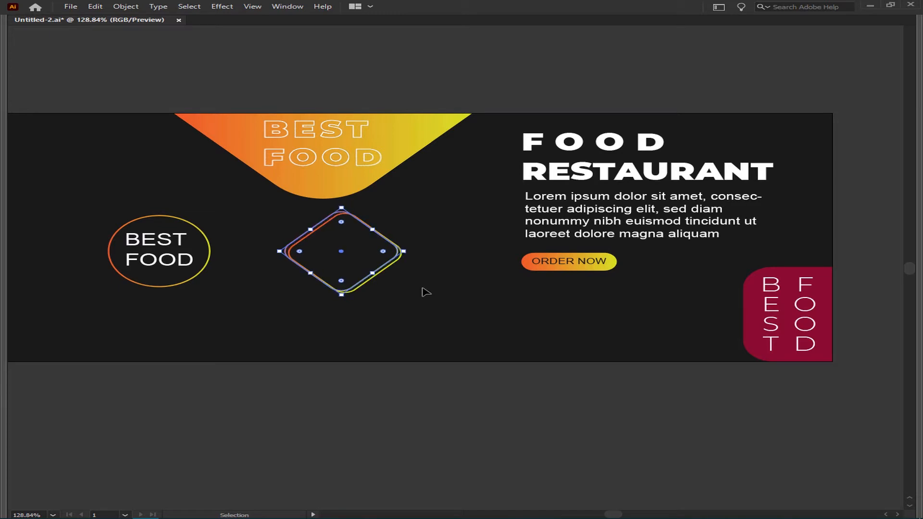
Fill the offset diamond copy with the banner's dark background colour, #1a1a1a
key(Tab)
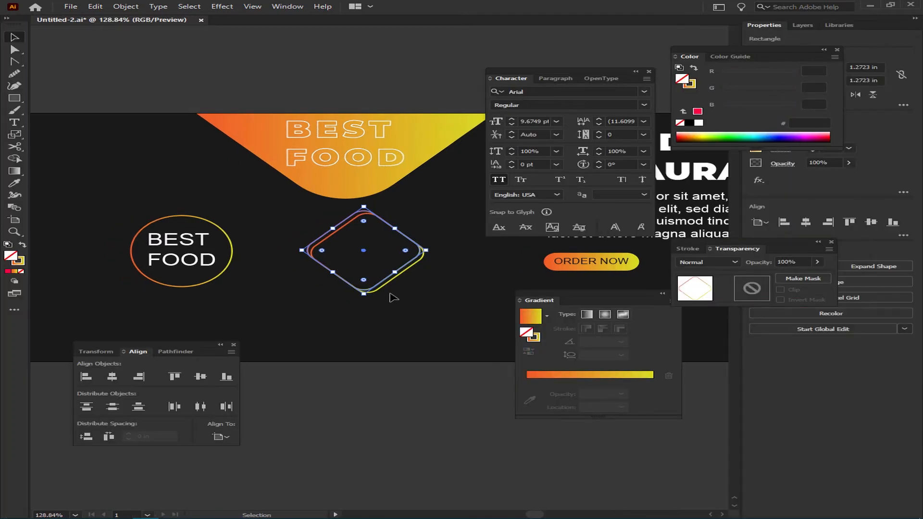
key(i)
click(462, 295)
key(v)
key(ctrl+z)
double_click(17, 258)
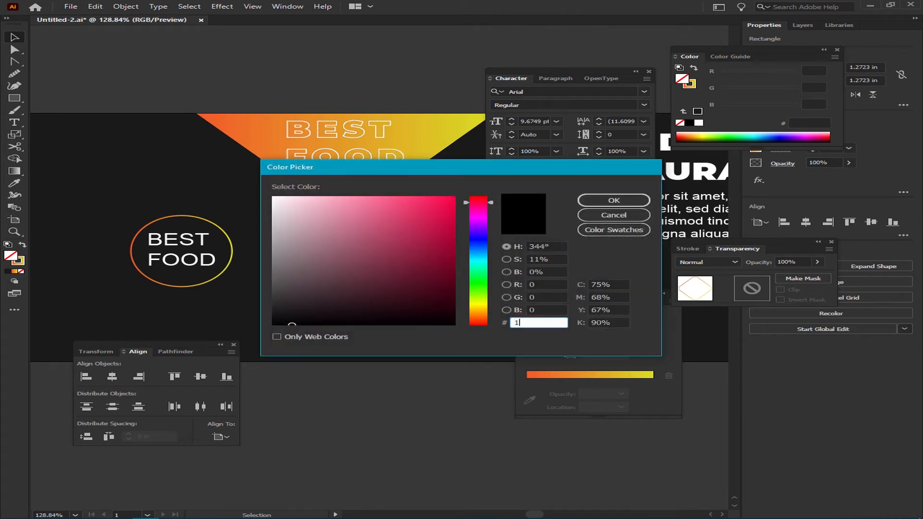
key(Return)
drag(405, 334, 389, 353)
drag(395, 310, 430, 368)
click(392, 339)
click(373, 268)
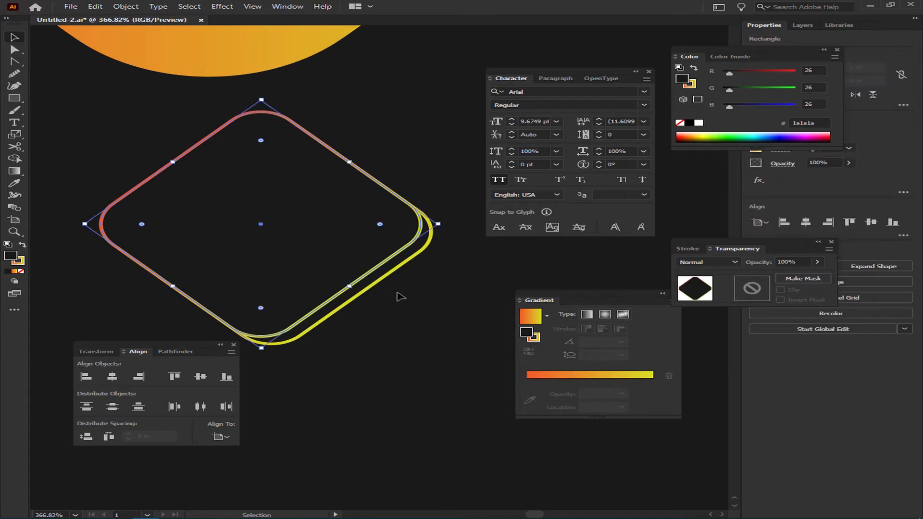
Shift the dark-filled diamond copy closer to the outline behind it, then delete that copy
click(330, 335)
click(354, 294)
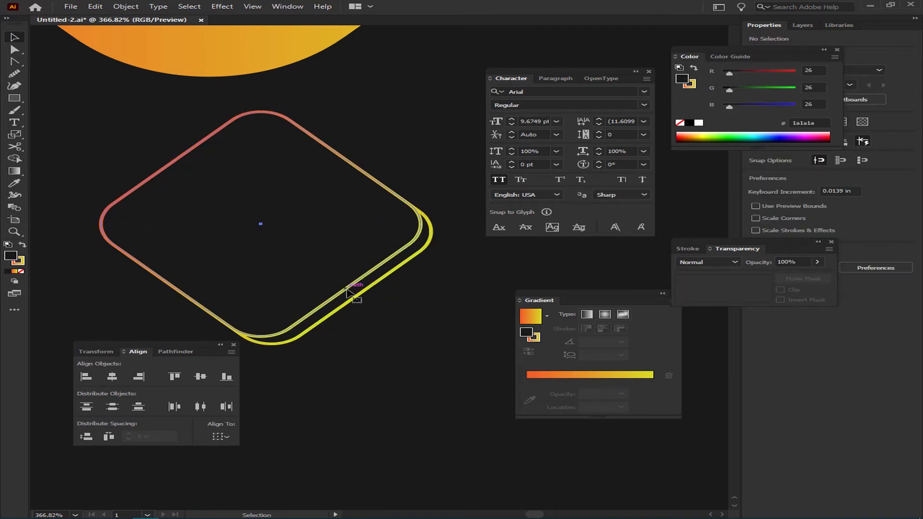
drag(340, 292, 343, 296)
click(375, 330)
drag(372, 359, 380, 370)
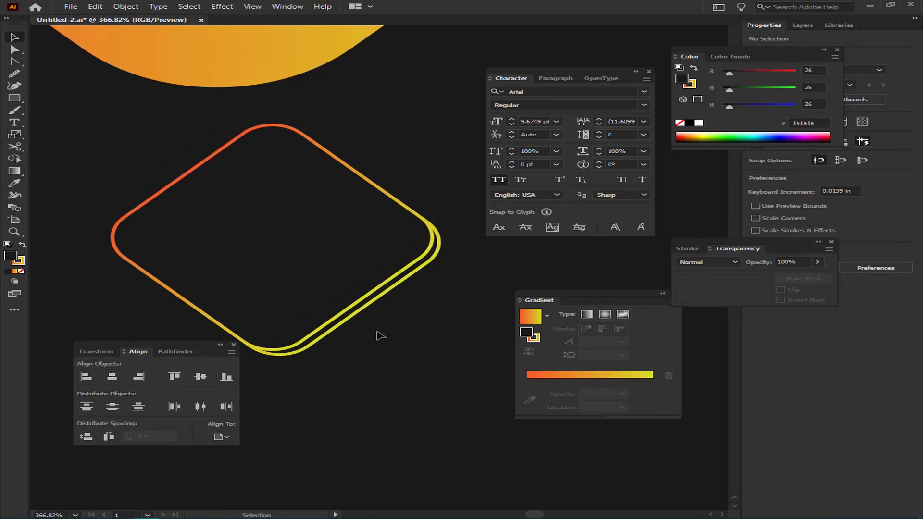
click(340, 314)
key(Delete)
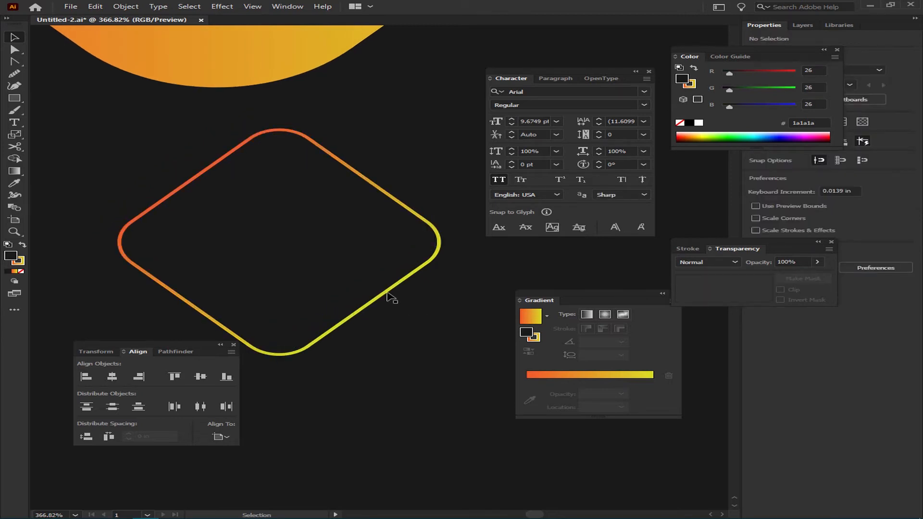
Add the two-line text "50% DISCOUNT" inside the diamond, scale it up to about 13.35 pt and move it toward the centre
click(368, 296)
key(t)
click(245, 216)
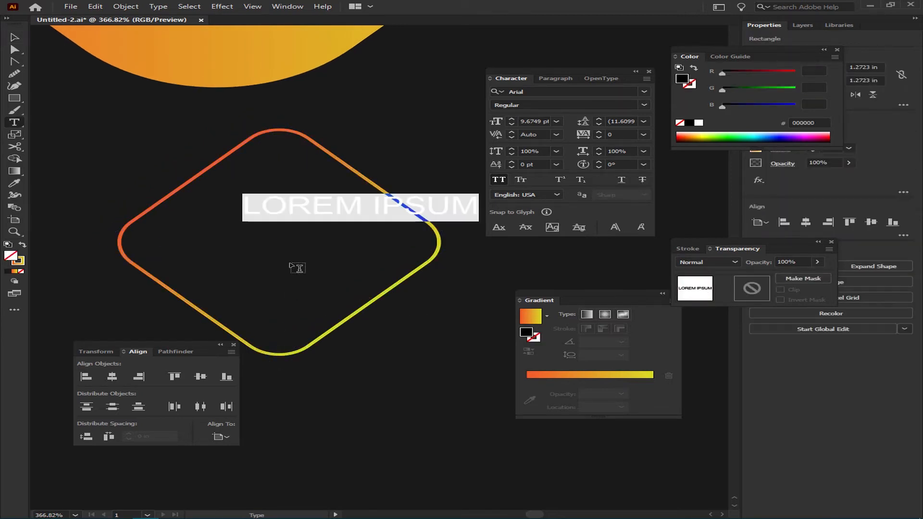
text(50)
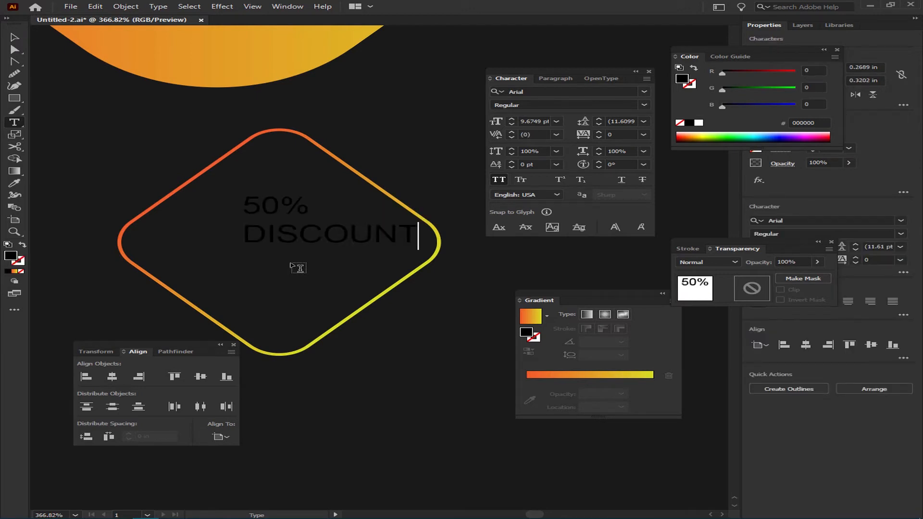
key(Escape)
drag(418, 250, 448, 275)
drag(336, 238, 298, 253)
Enlarge the 50% line to about 25.35 pt and reposition the text inside the diamond
key(t)
drag(173, 214, 306, 221)
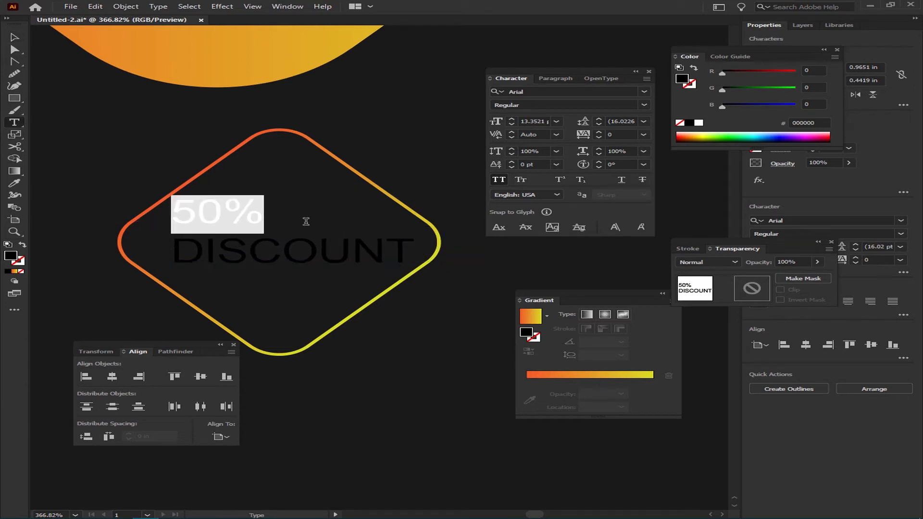
key(ctrl+shift+period)
key(ctrl+shift+period)
key(ctrl+shift+period)
key(ctrl+shift+period)
key(ctrl+shift+period)
key(ctrl+shift+period)
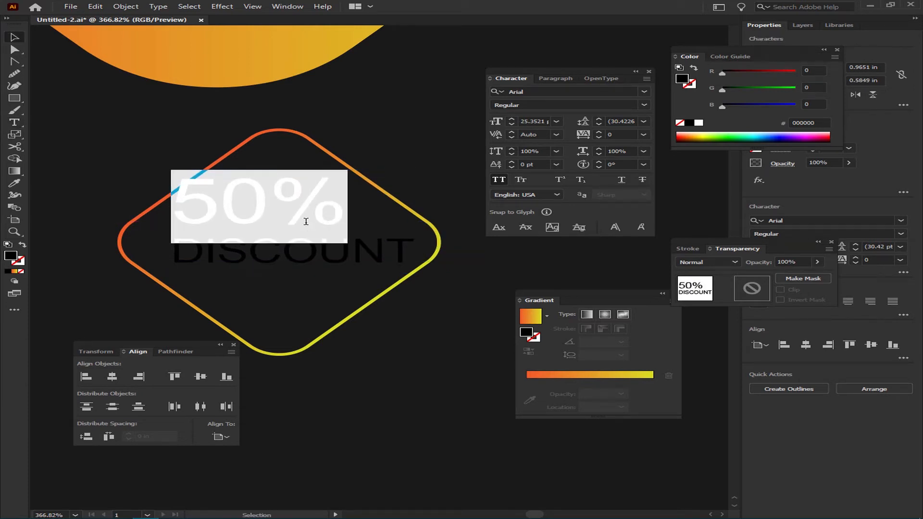
drag(249, 213, 255, 225)
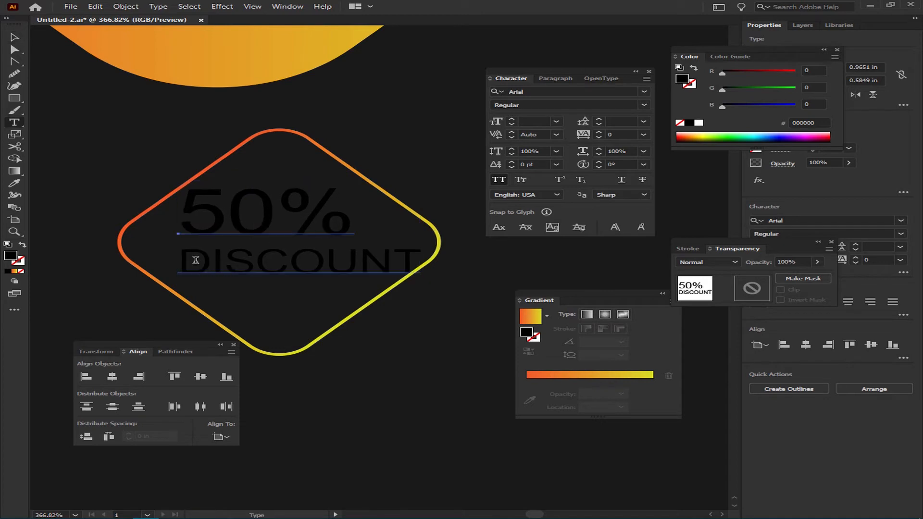
Reduce the DISCOUNT line's font size to about 9.35 pt and resize the whole text block to fit the diamond
drag(183, 260, 436, 272)
key(ctrl+shift+comma)
key(ctrl+shift+comma)
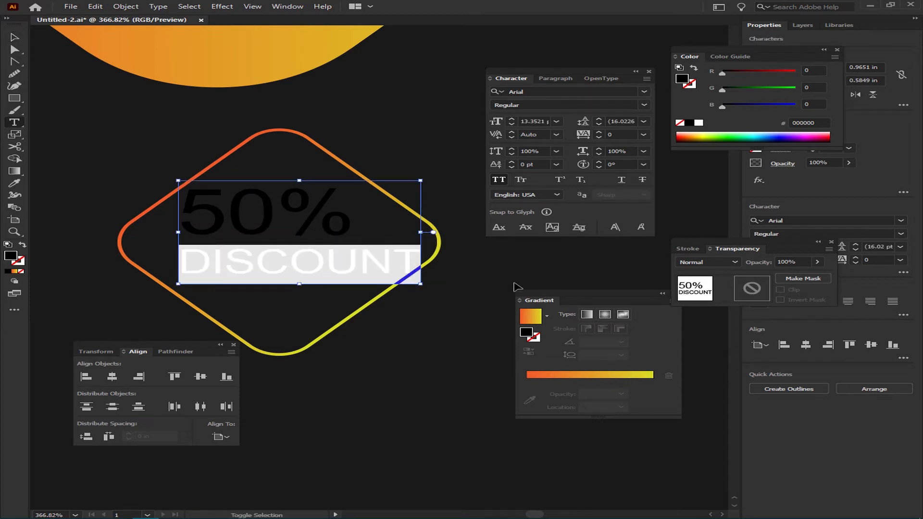
key(Escape)
drag(355, 269, 364, 273)
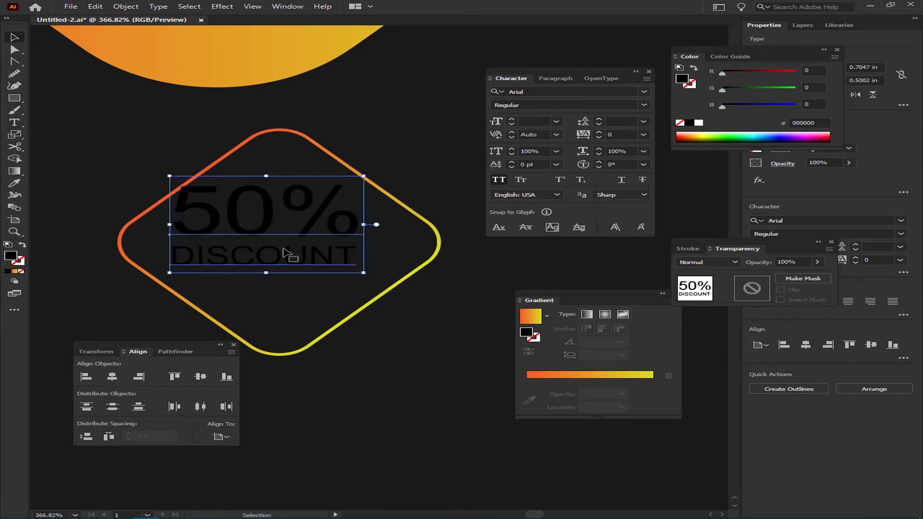
Centre the 50% DISCOUNT text horizontally and vertically on the diamond
drag(271, 229, 287, 240)
shift+click(434, 230)
key(shift+F7)
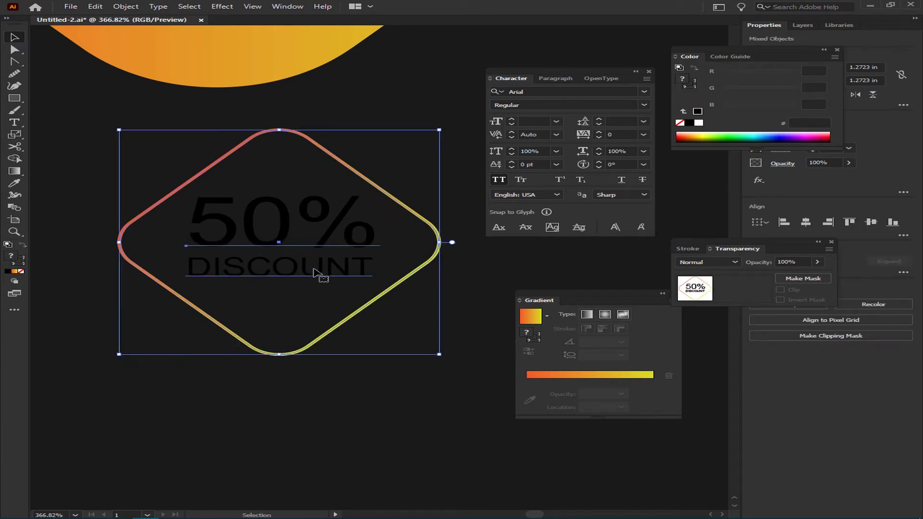
key(shift+F7)
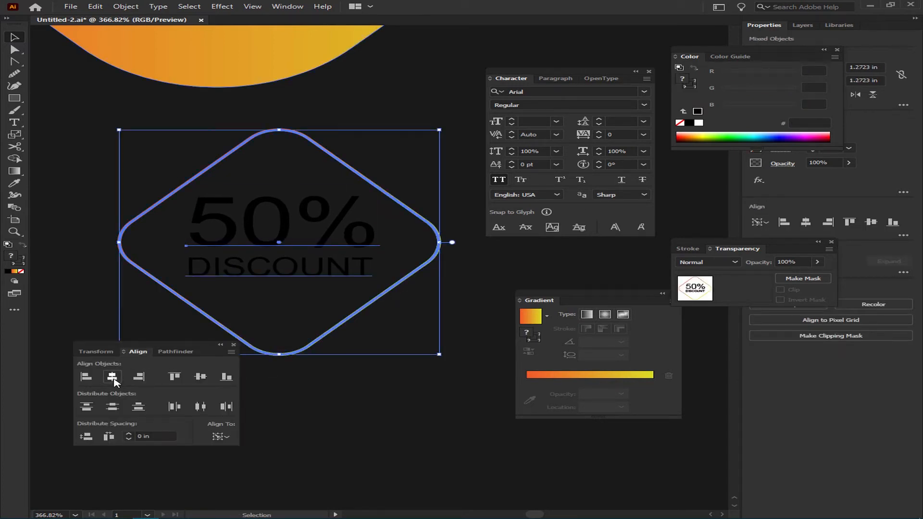
click(112, 376)
click(199, 377)
click(368, 414)
key(Tab)
drag(334, 341, 339, 356)
Change the 50% DISCOUNT text's fill colour to white, #ffffff
click(250, 261)
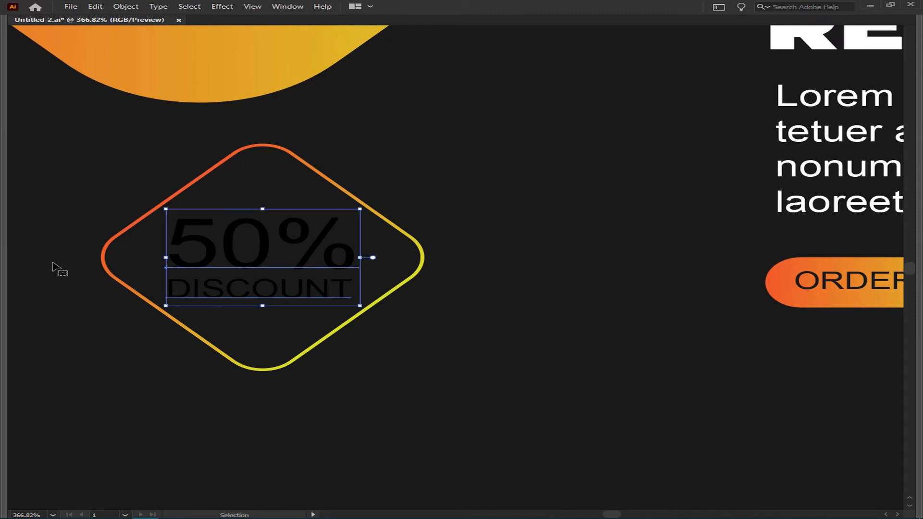
key(Tab)
double_click(12, 256)
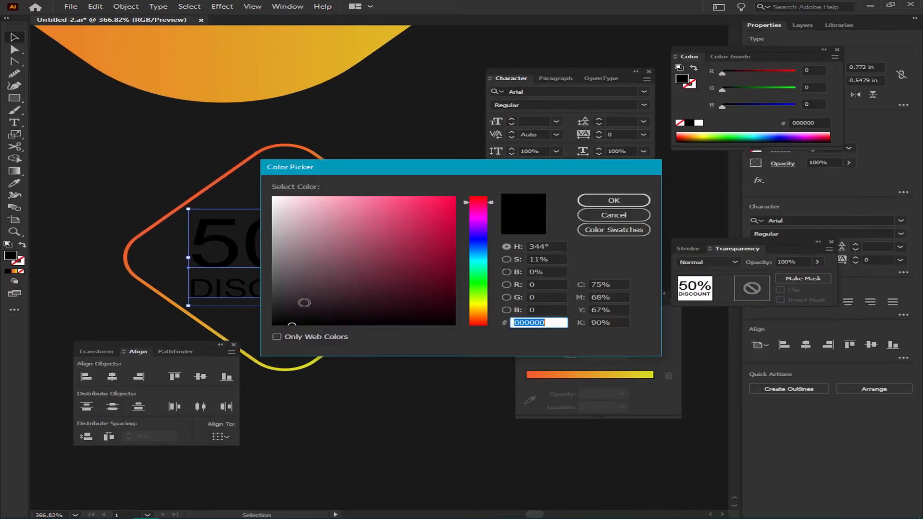
text(ffffff)
click(624, 200)
key(Tab)
drag(384, 380, 407, 376)
scroll(350, 299, down, 2)
drag(390, 321, 386, 342)
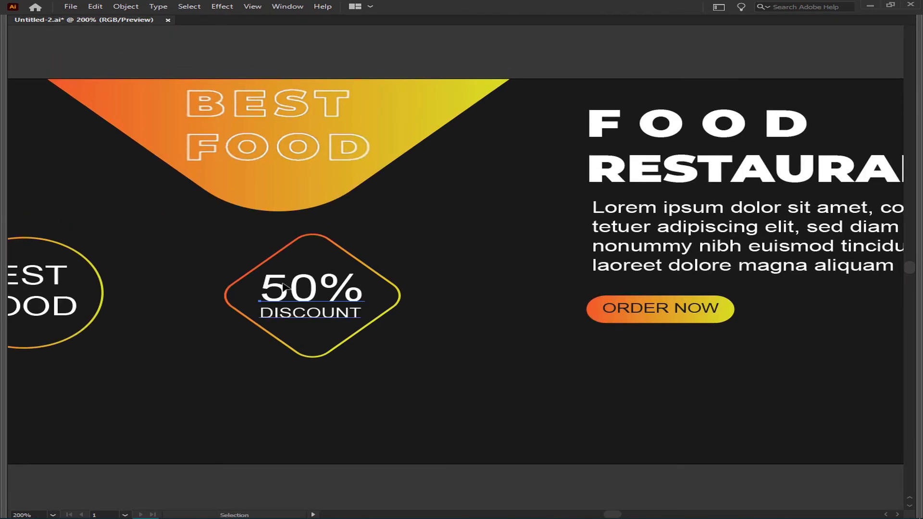
Shift the 50% DISCOUNT text slightly to the right within the diamond to balance it visually
drag(283, 283, 289, 279)
click(435, 385)
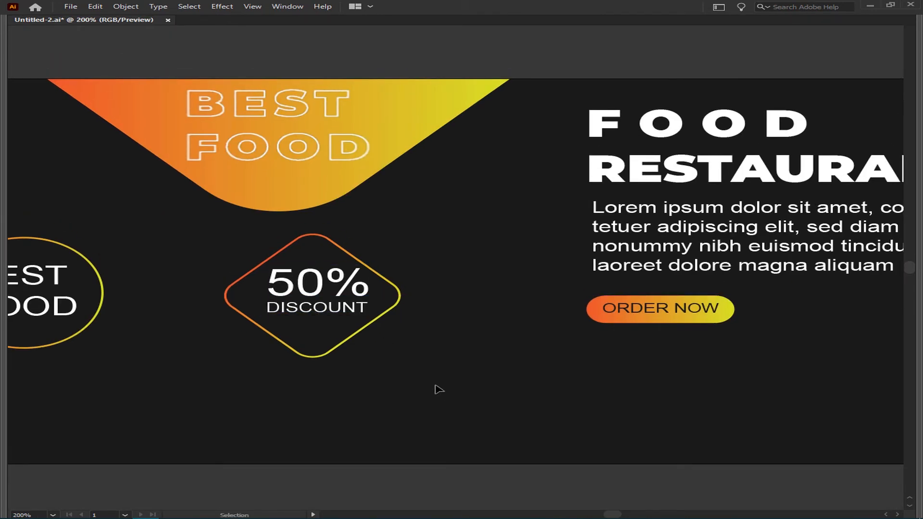
drag(332, 303, 358, 301)
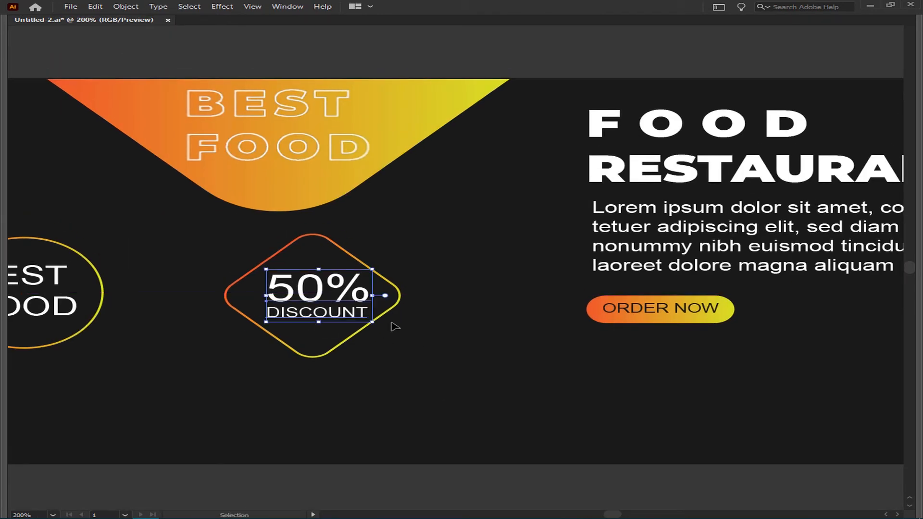
click(414, 334)
Try blur effects on the diamond outline, including a Radial Blur with the Zoom method and Best quality
click(222, 6)
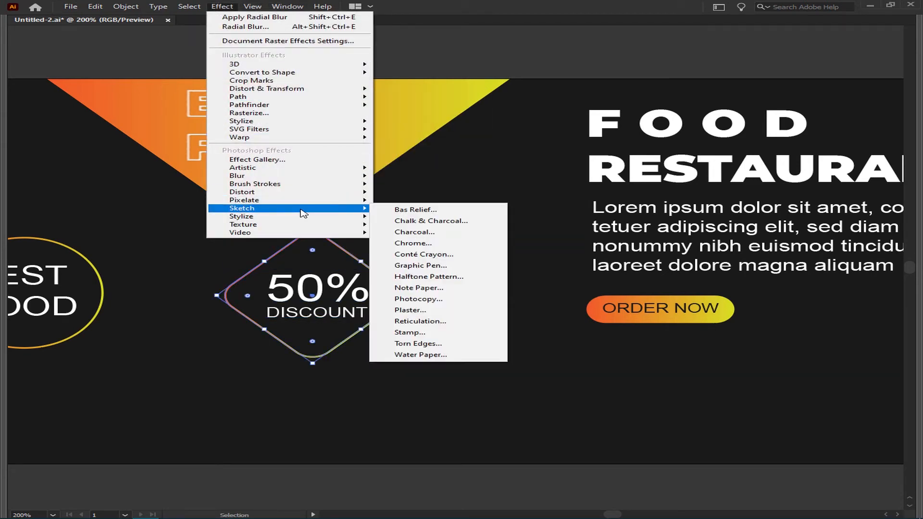
mouse_move(297, 176)
click(423, 178)
drag(416, 251, 410, 251)
click(519, 273)
click(226, 6)
click(423, 186)
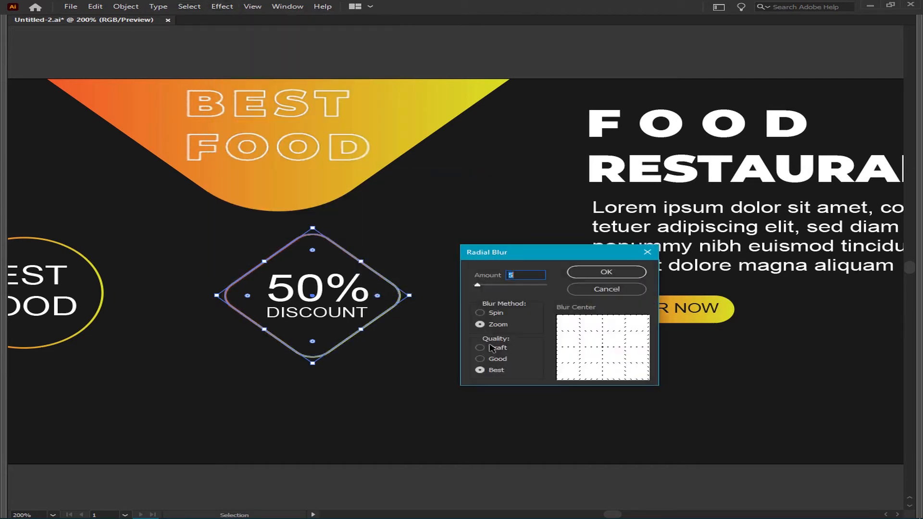
mouse_move(491, 287)
mouse_down()
mouse_move(519, 284)
mouse_move(474, 286)
mouse_up()
key(Return)
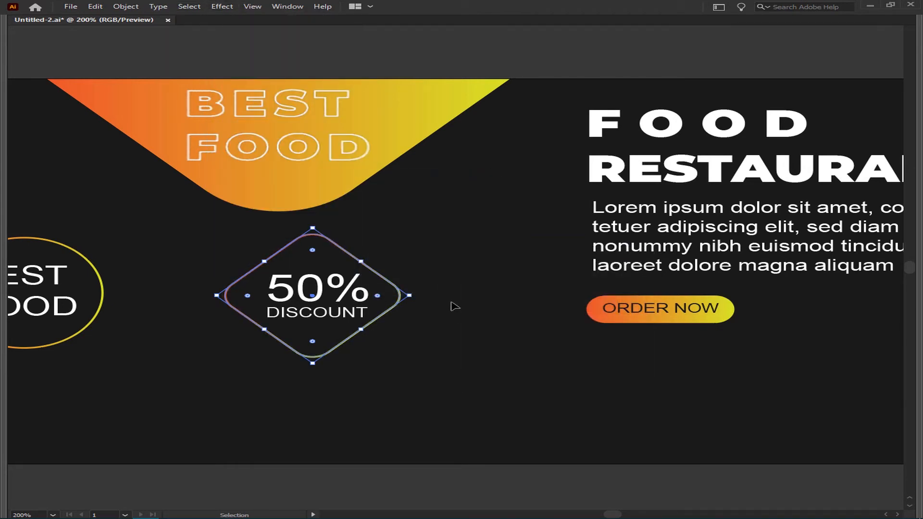
scroll(451, 307, down, 1)
scroll(384, 317, up, 2)
alt+scroll(368, 331, up, 3)
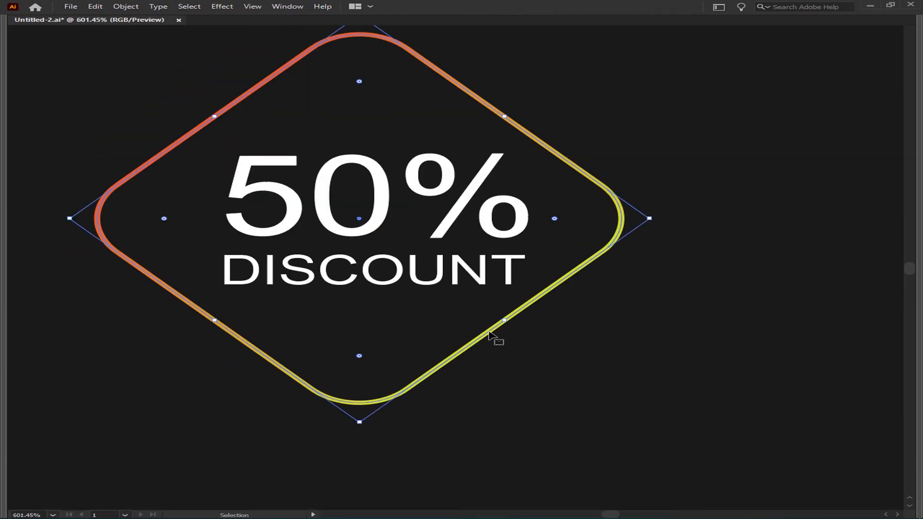
Paste a copy of the diamond outline over the original and offset it slightly up and to the left
click(95, 6)
click(124, 78)
click(581, 259)
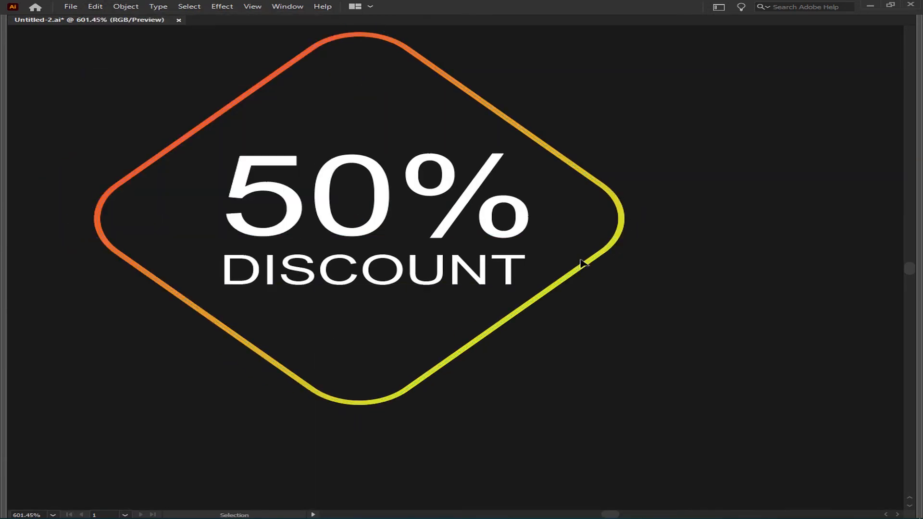
click(616, 220)
drag(620, 221, 614, 216)
click(619, 220)
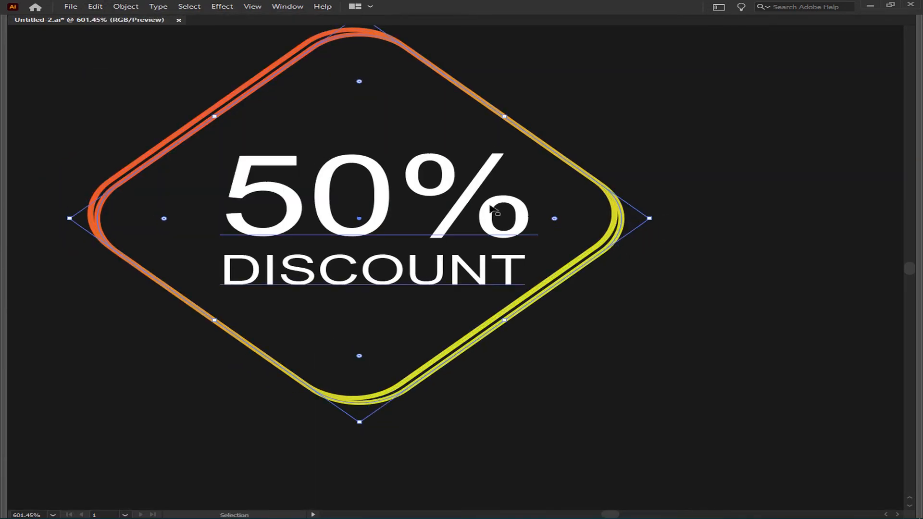
Fill the upper-left diamond copy with the dark background colour #1a1a1a
click(471, 47)
click(339, 39)
click(260, 77)
key(Tab)
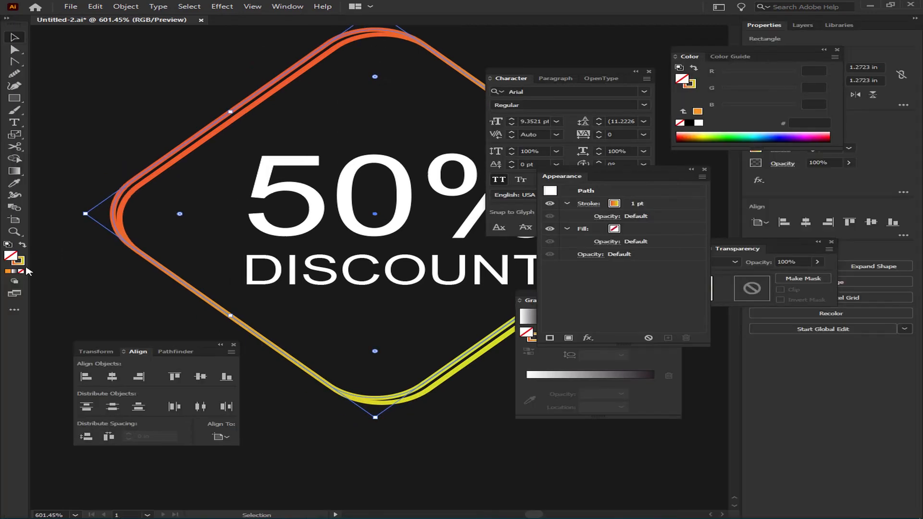
double_click(10, 256)
text(1a1a1a)
key(Return)
Apply a Gaussian Blur of about 3.9 pixels to the lower-right diamond outline to create a glow around the badge
drag(505, 307, 342, 296)
click(463, 241)
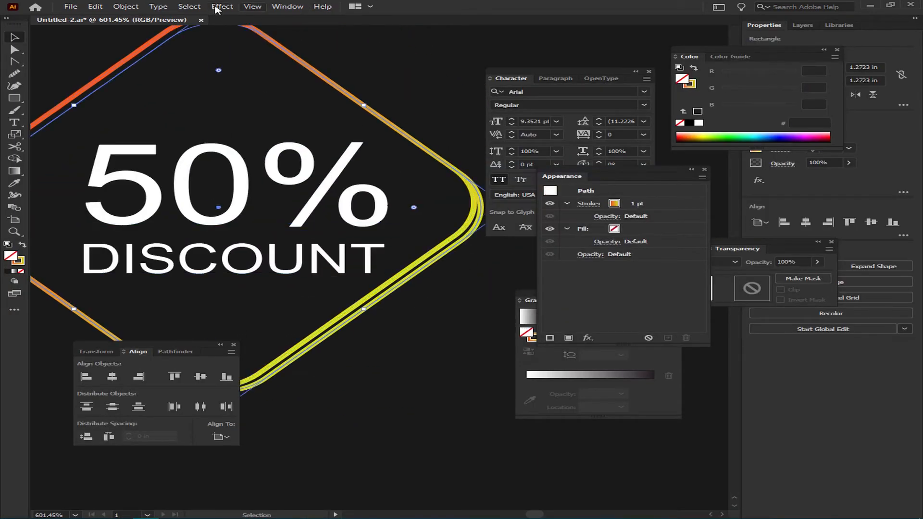
click(216, 8)
mouse_move(276, 178)
click(404, 176)
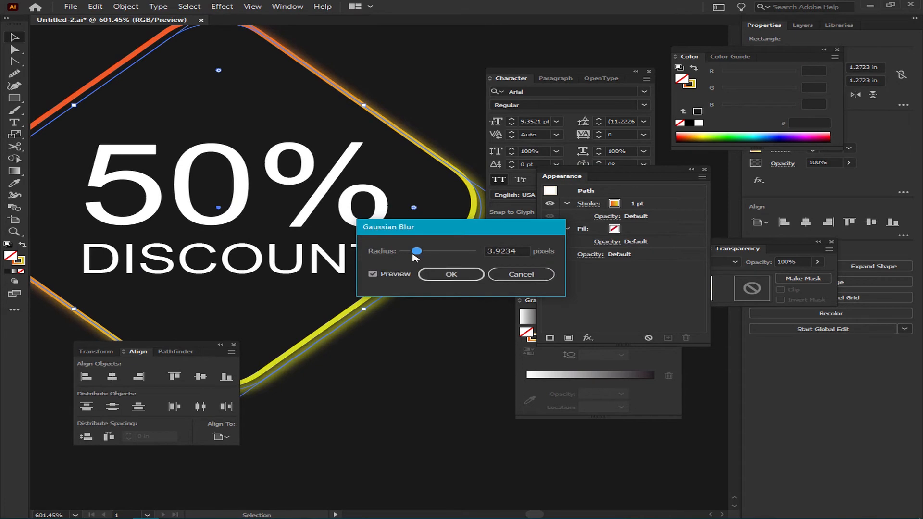
click(432, 274)
click(421, 301)
Examine the diamond badge's glow up close and within the whole banner, with the interface hidden
scroll(421, 301, down, 4)
key(z)
key(v)
drag(221, 191, 391, 255)
click(428, 348)
drag(342, 330, 474, 304)
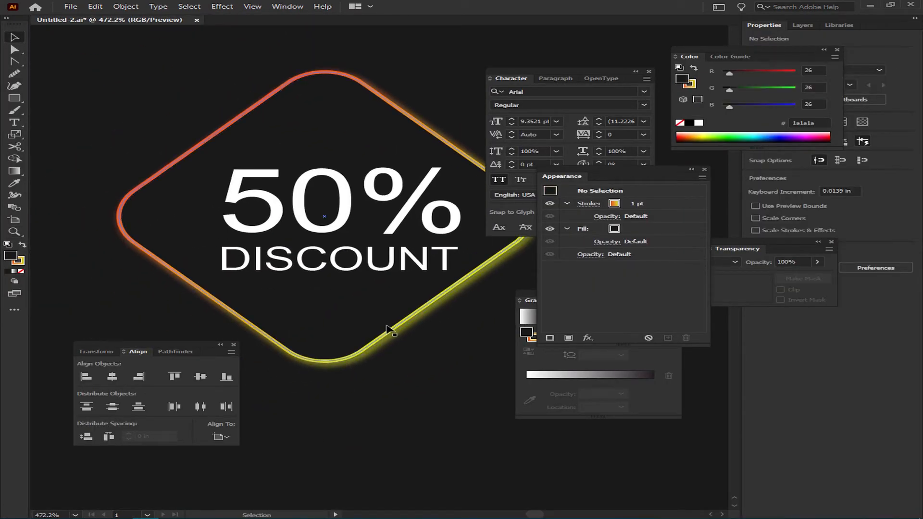
scroll(395, 329, down, 1)
scroll(450, 359, down, 1)
scroll(431, 336, down, 1)
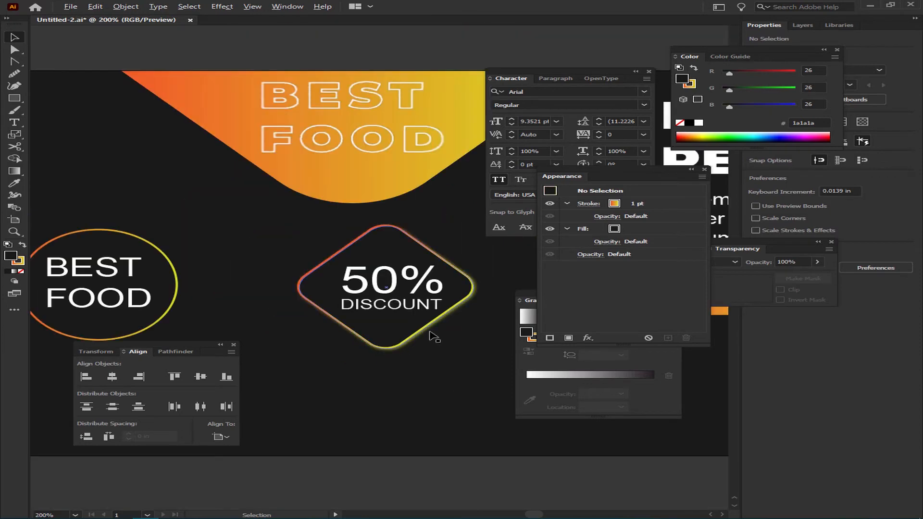
key(Tab)
key(z)
drag(291, 244, 546, 356)
key(v)
scroll(508, 327, down, 7)
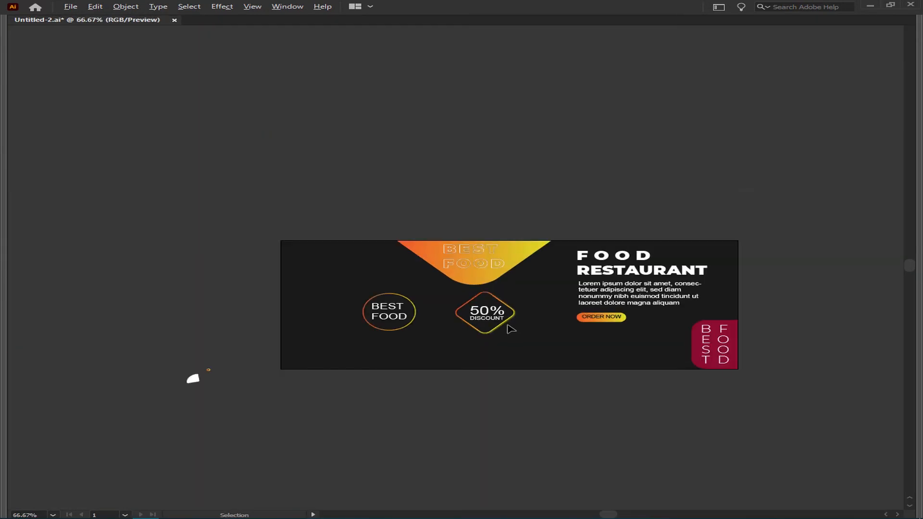
scroll(519, 317, right, 3)
key(ctrl+0)
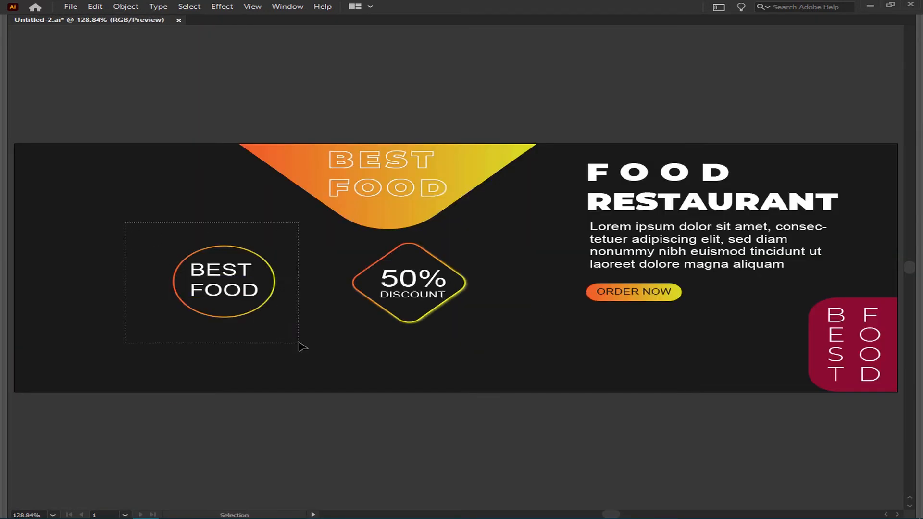
Align the BEST FOOD text and its circle on their horizontal and vertical centers
drag(302, 345, 302, 346)
click(239, 300)
drag(232, 292, 235, 292)
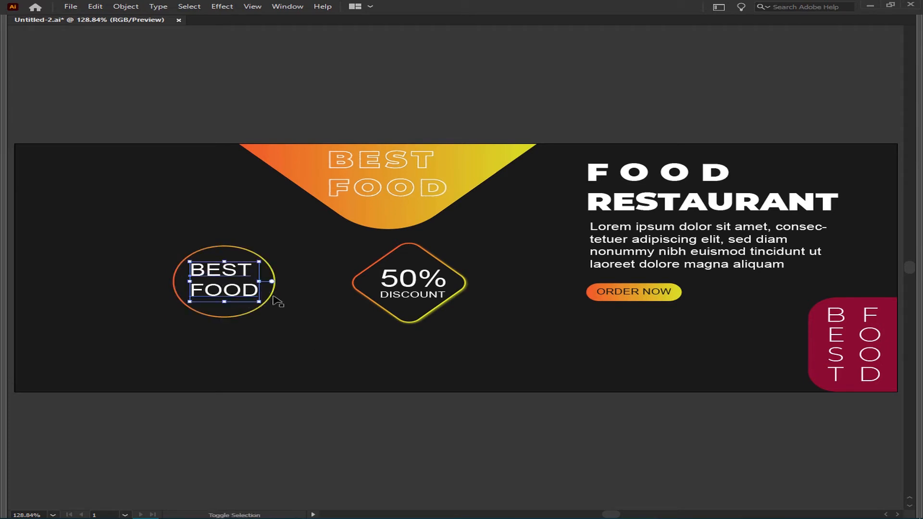
shift+click(275, 300)
key(shift+F7)
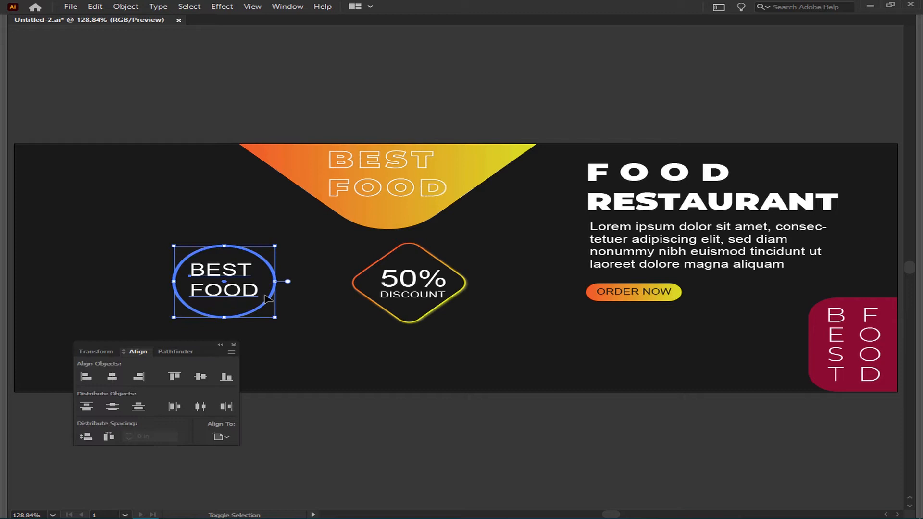
click(110, 381)
click(200, 379)
click(340, 401)
Move the small gradient ring and white leaf-like shape from outside the artboard onto the banner's left area
key(Tab)
key(Tab)
drag(224, 377, 232, 324)
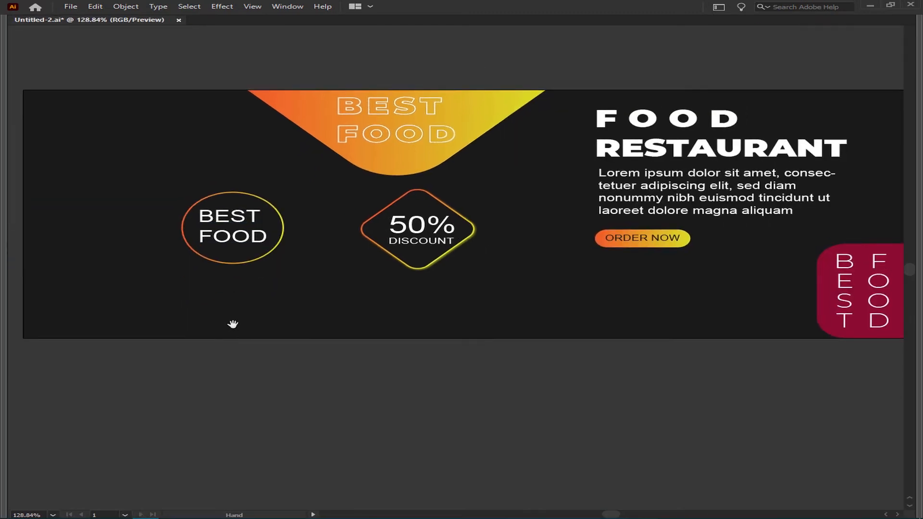
drag(270, 362, 363, 404)
drag(238, 314, 253, 325)
drag(77, 381, 163, 361)
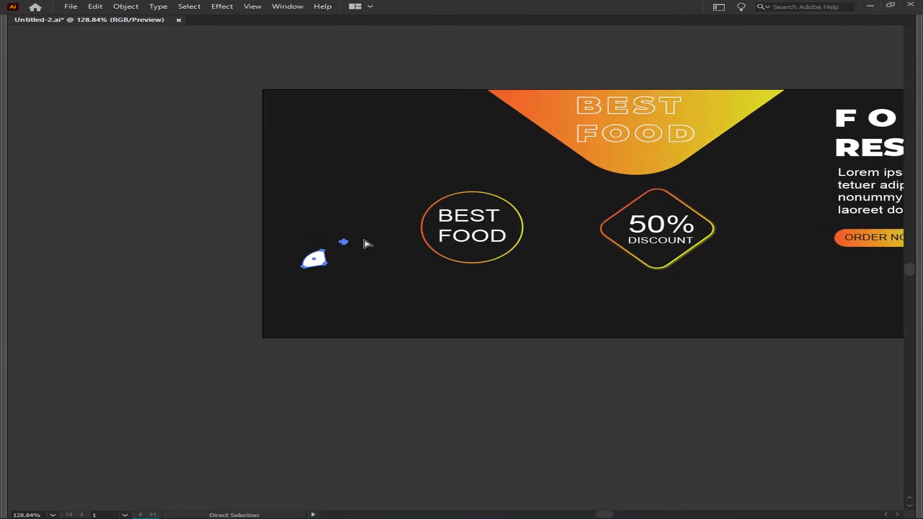
Place three small gradient rings of different sizes between the triangle and the title text block
drag(348, 249, 752, 164)
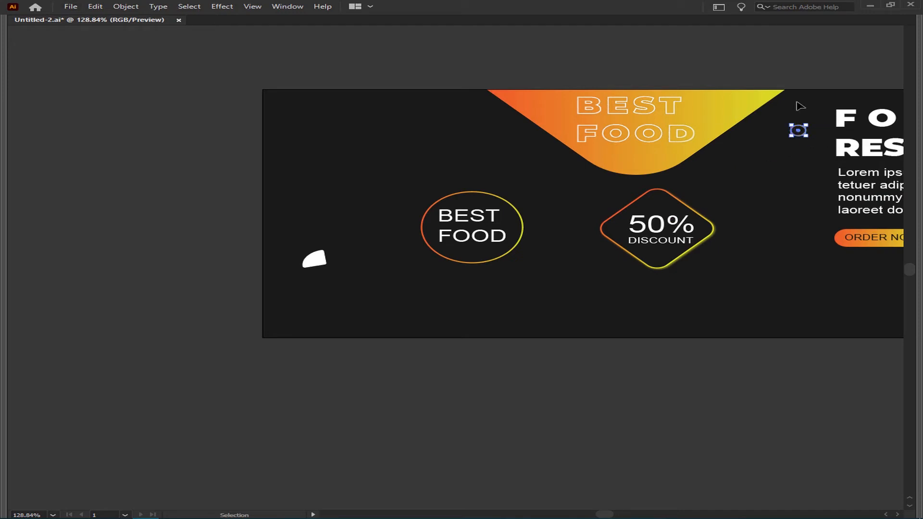
drag(801, 129, 762, 165)
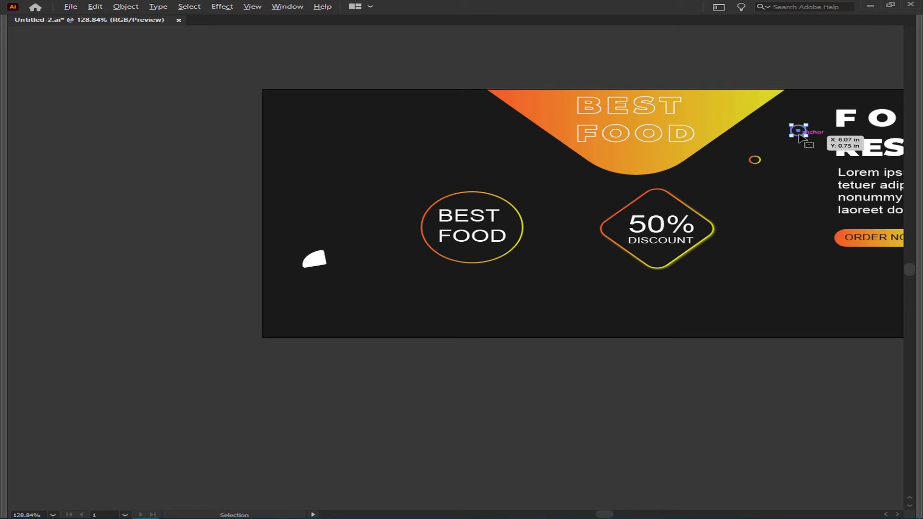
drag(799, 134, 805, 249)
drag(755, 160, 754, 178)
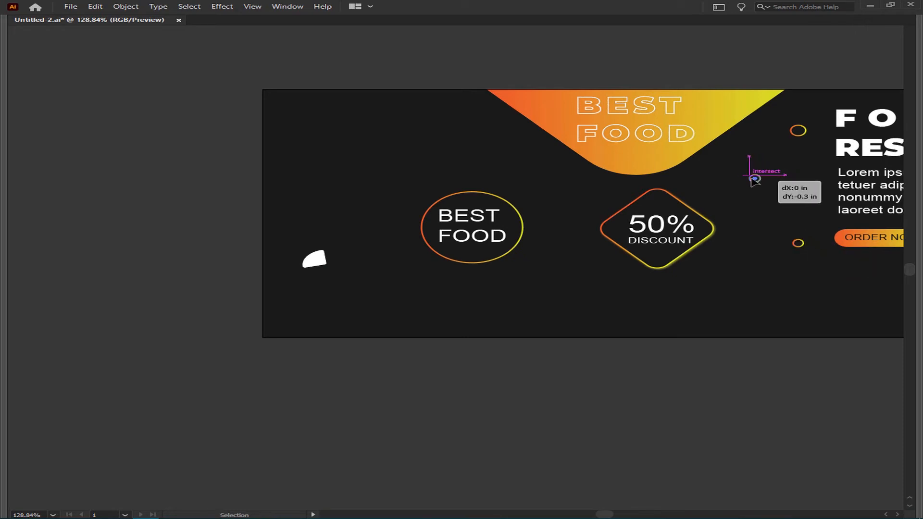
Place the leaf-like shape with an orange-to-yellow gradient near the banner's upper-left corner and a rotated white copy below the BEST FOOD circle
drag(567, 293, 359, 289)
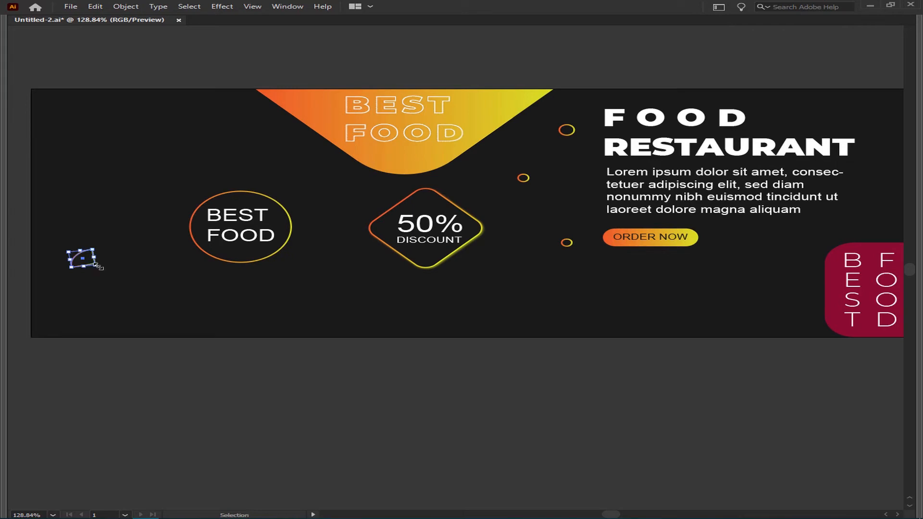
drag(134, 287, 135, 286)
key(ctrl+0)
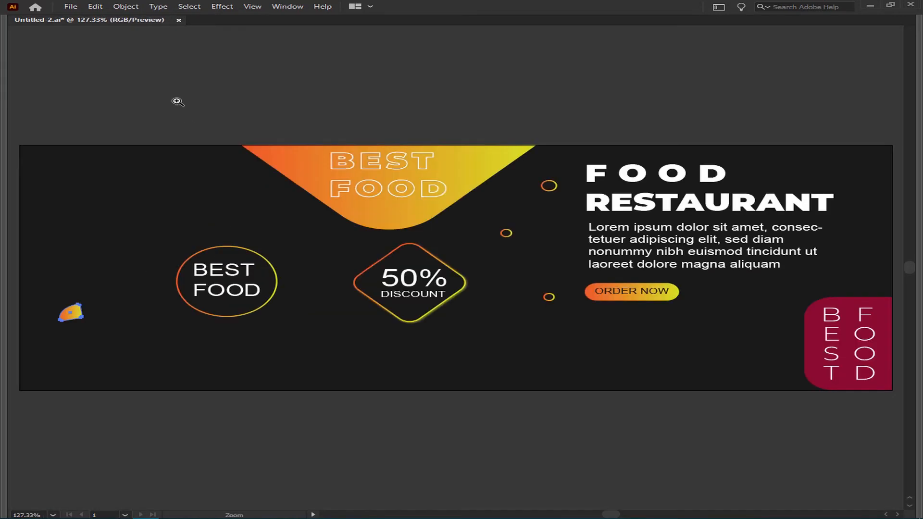
drag(70, 315, 217, 357)
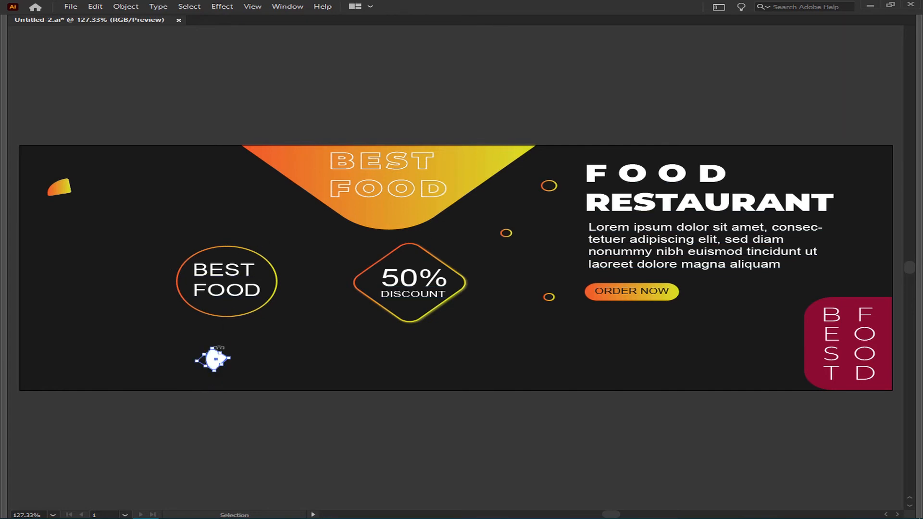
drag(219, 347, 271, 355)
drag(502, 343, 404, 352)
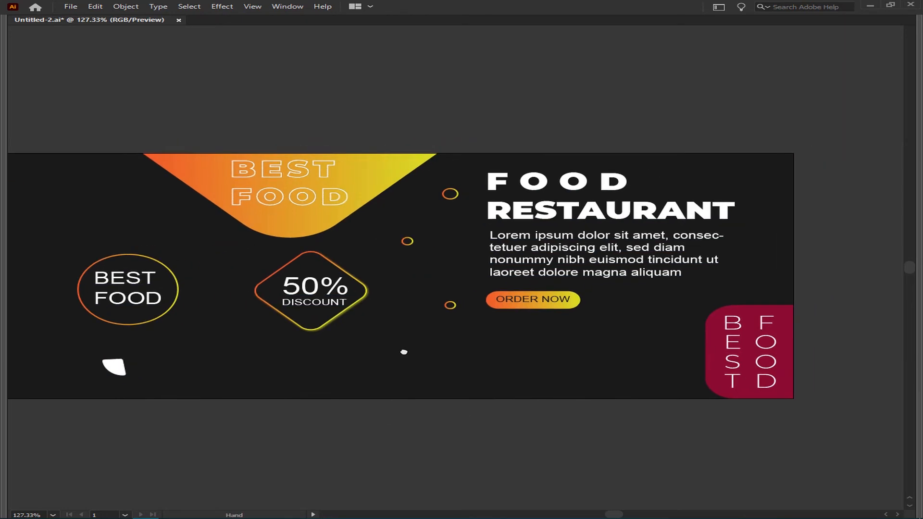
Group the BEST FOOD text with its circle and move the badge slightly up and to the left
click(178, 290)
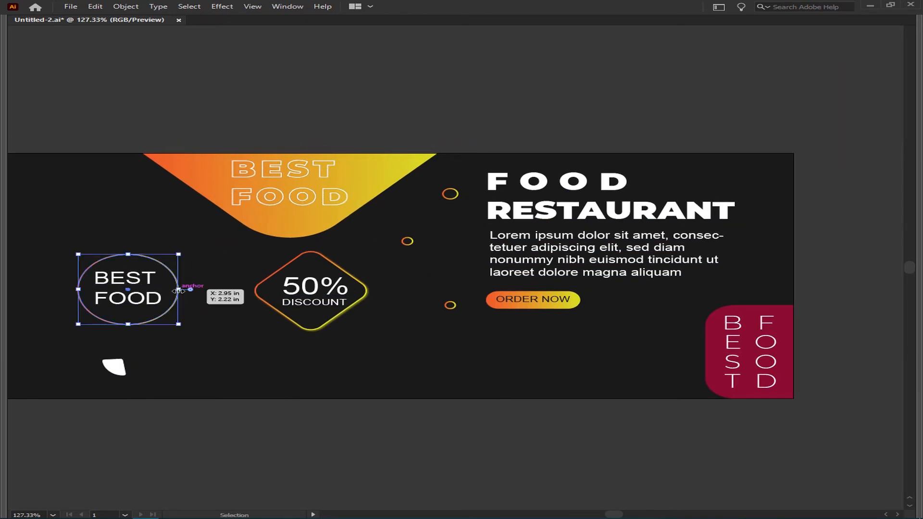
right_click(147, 280)
click(191, 373)
drag(130, 303, 104, 286)
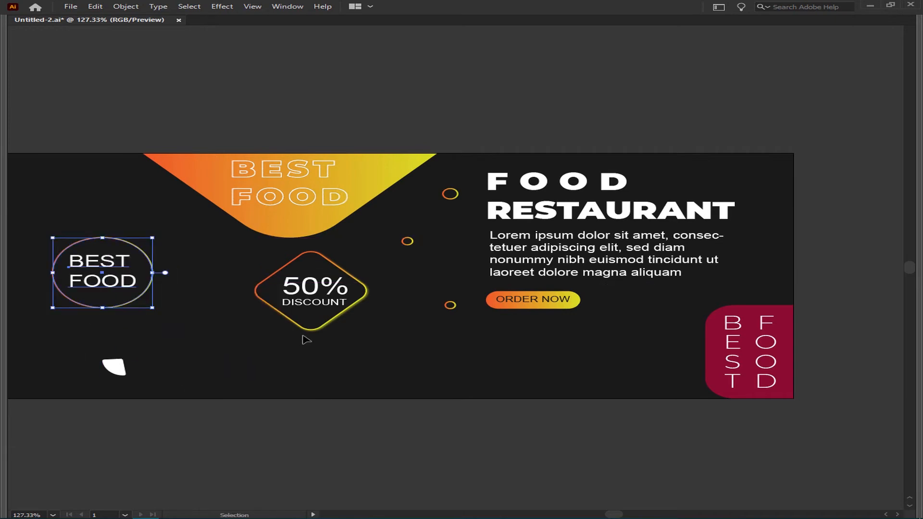
drag(446, 358, 331, 337)
drag(268, 322, 242, 321)
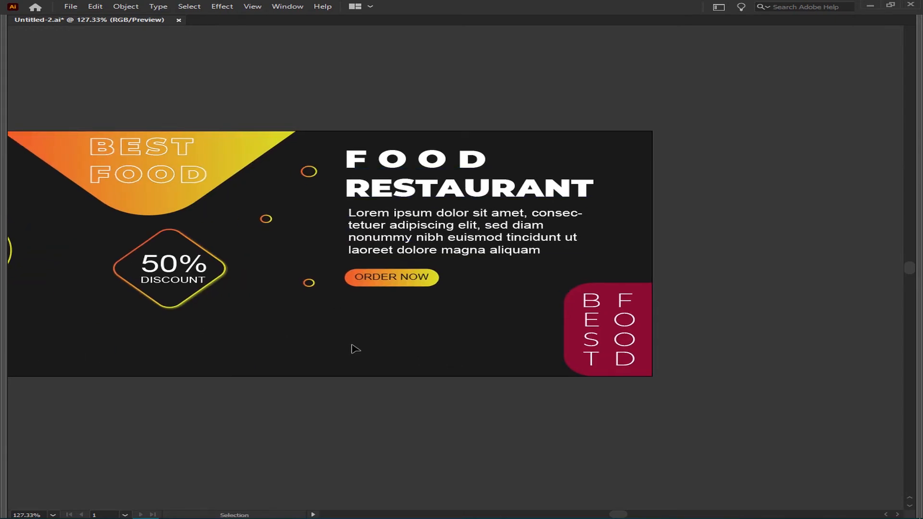
Copy the red-and-white Gmail logo from the browser's image results, paste it into Illustrator, and place it scaled down right of the artboard
key(alt+Tab)
right_click(651, 170)
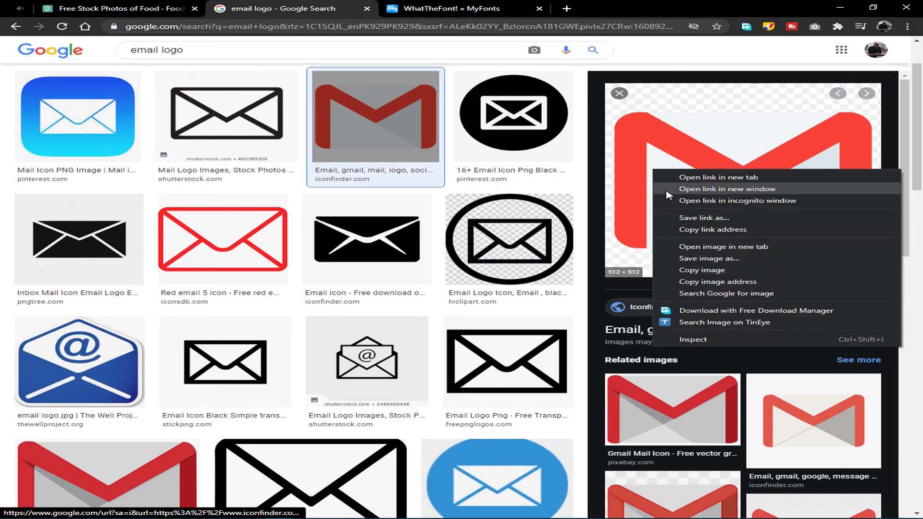
click(706, 271)
key(alt+Tab)
key(ctrl+v)
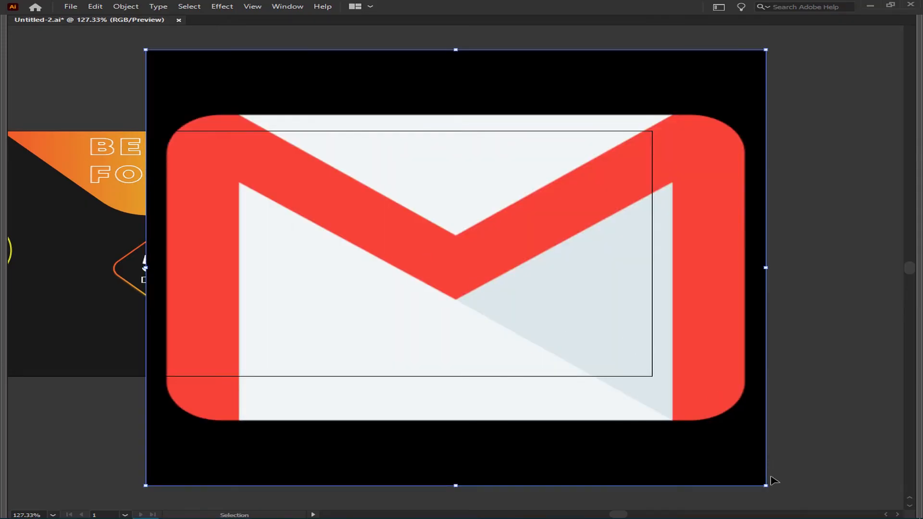
drag(771, 481, 709, 242)
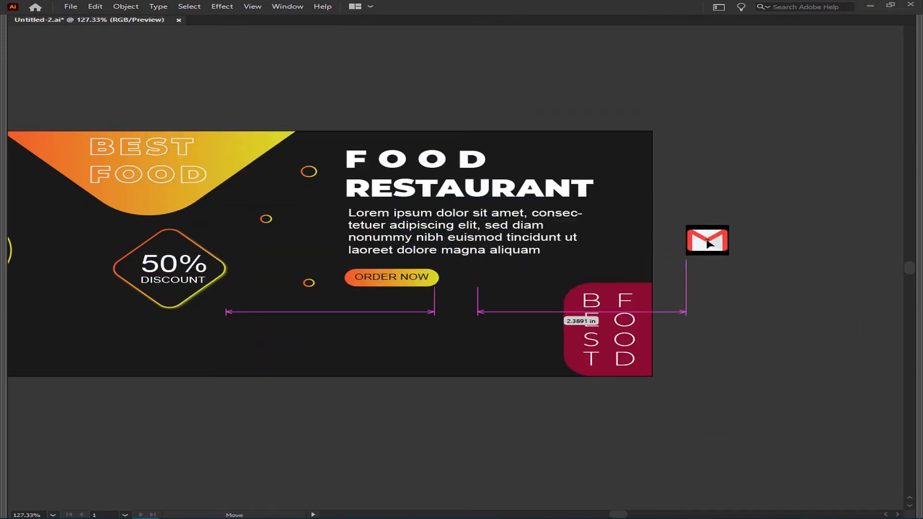
Trace the pasted Gmail logo with the High Fidelity Photo preset and expand the result
key(Tab)
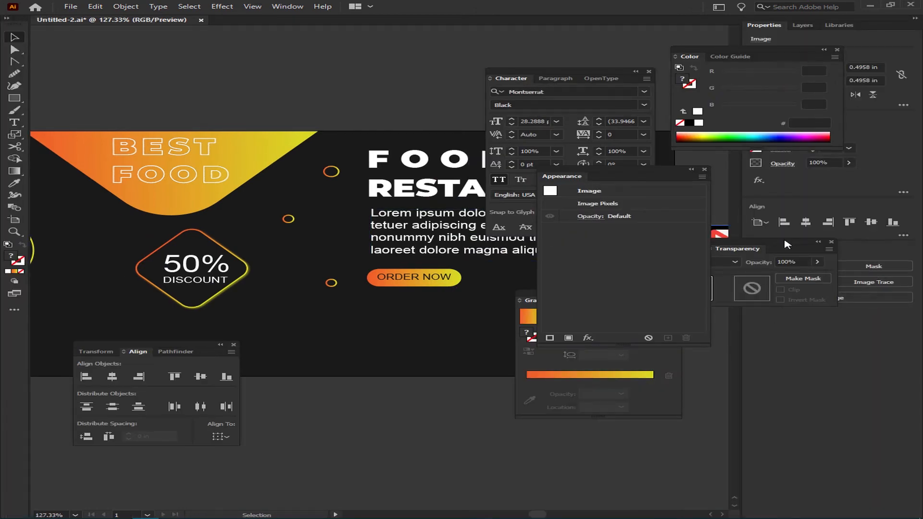
drag(784, 240, 919, 472)
click(879, 283)
click(750, 310)
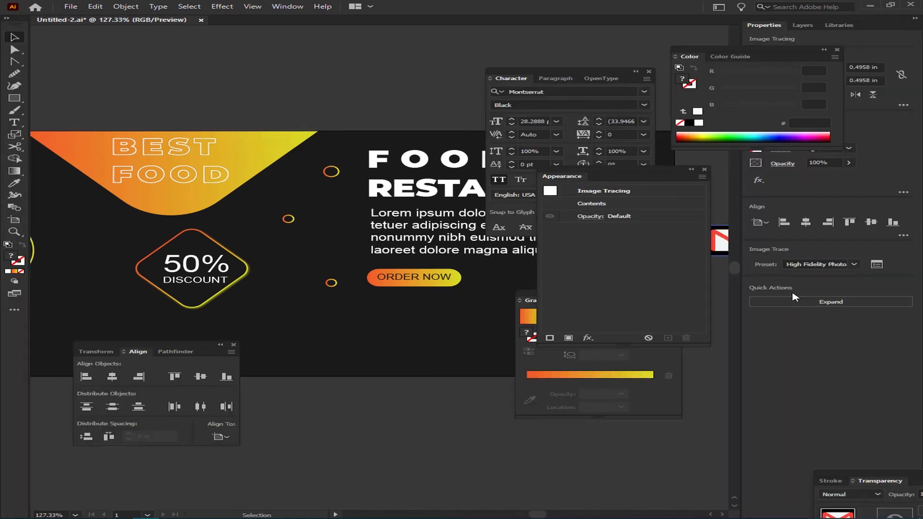
click(793, 300)
Ungroup the traced Gmail logo and delete its black background
key(Tab)
drag(792, 286, 791, 287)
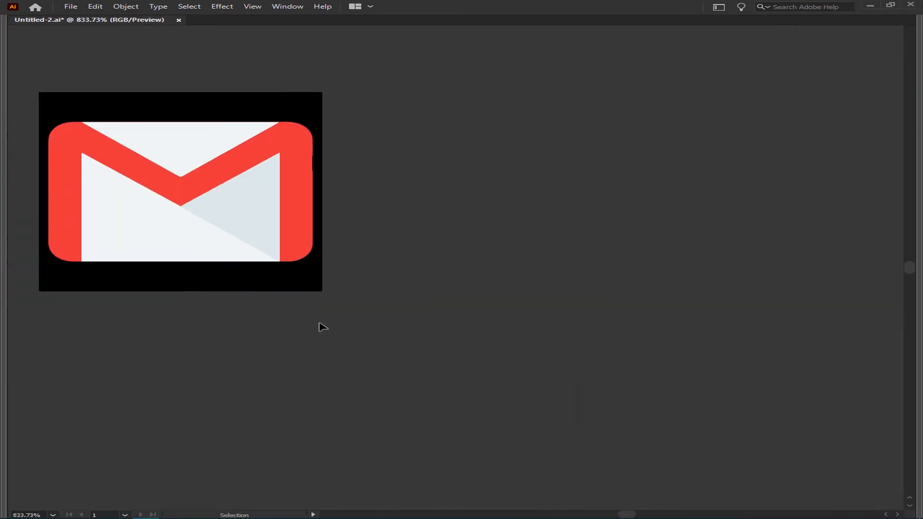
right_click(277, 256)
click(321, 341)
key(a)
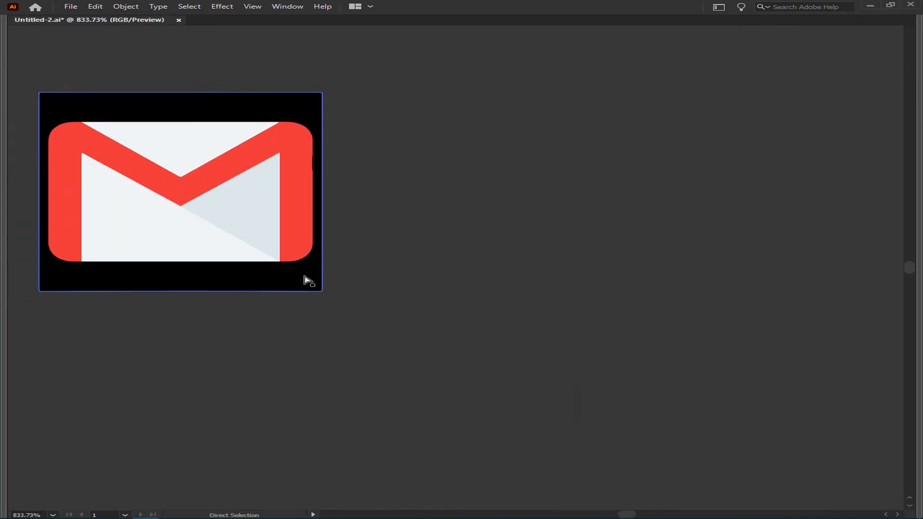
key(Delete)
Select all the remaining red and white pieces of the Gmail logo together
click(231, 229)
key(a)
drag(52, 120, 509, 303)
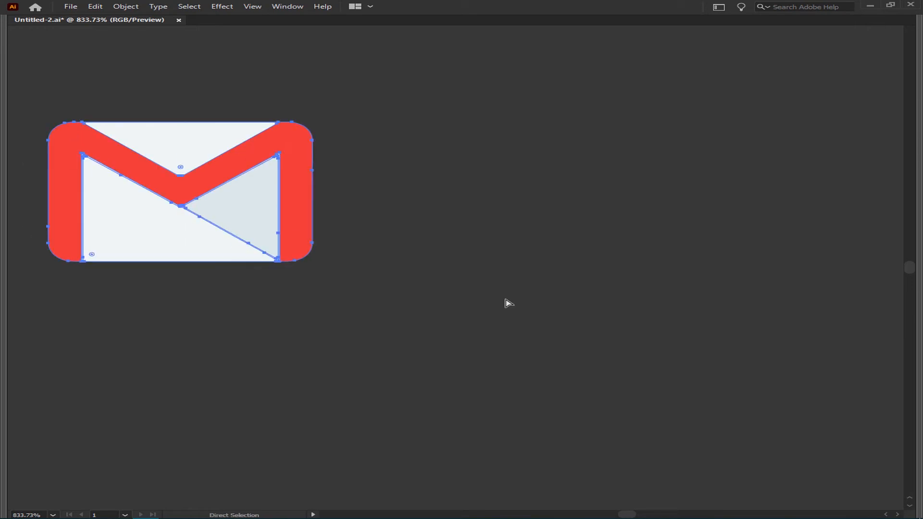
key(v)
scroll(260, 340, down, 4)
drag(262, 400, 634, 171)
Switch to the browser, search Google Images for "call logo", and copy the black circled phone icon
key(alt+Tab)
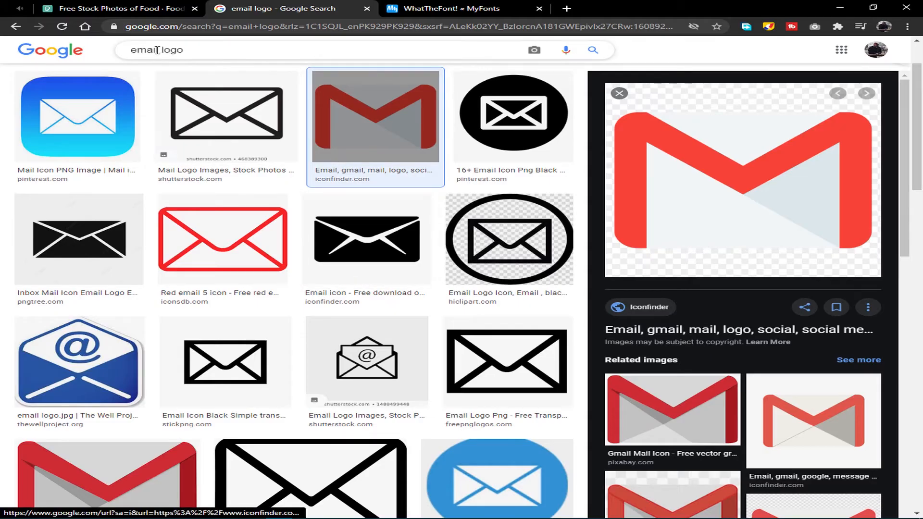
drag(157, 50, 38, 58)
text(cal)
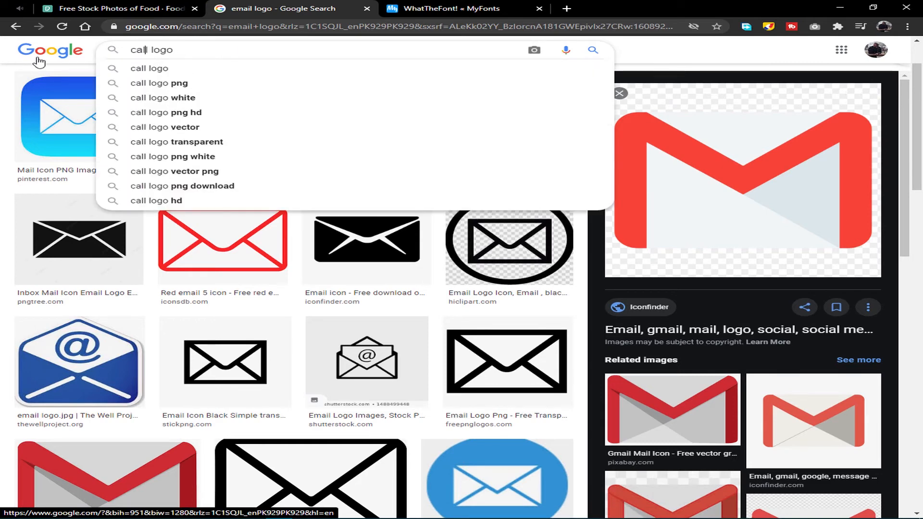
key(Return)
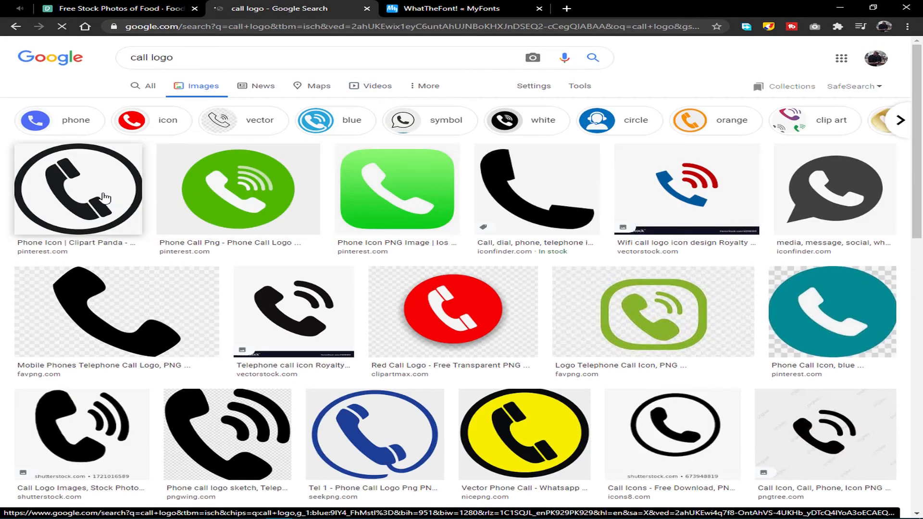
click(104, 198)
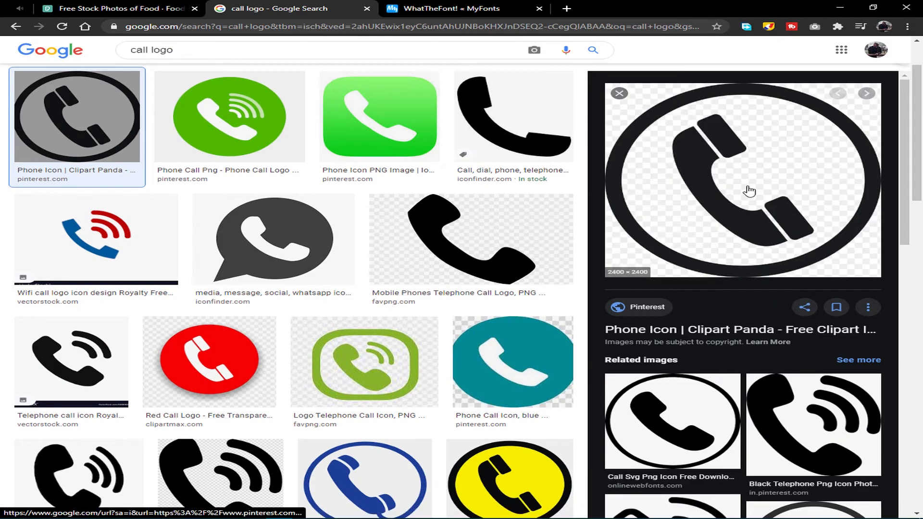
right_click(674, 178)
click(733, 277)
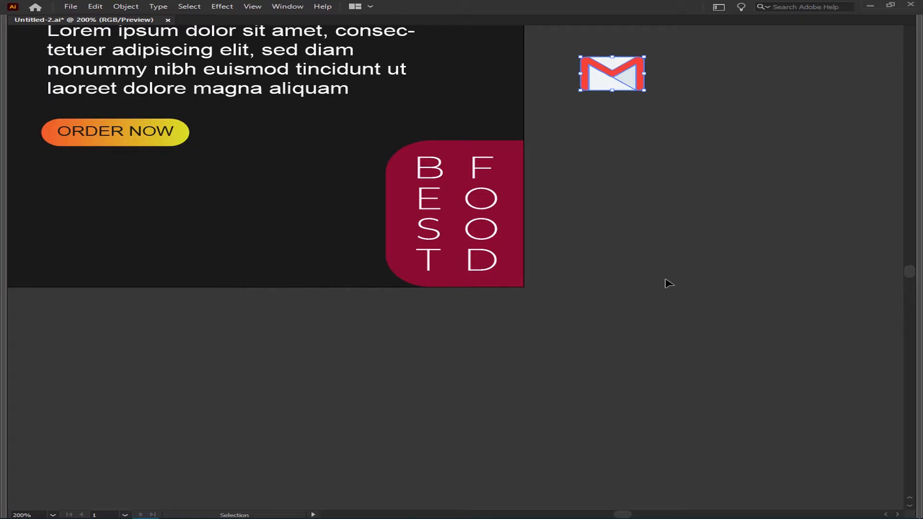
Paste the circled phone icon into the Illustrator document and scale it down to roughly the banner's size range
key(ctrl+v)
scroll(643, 270, down, 10)
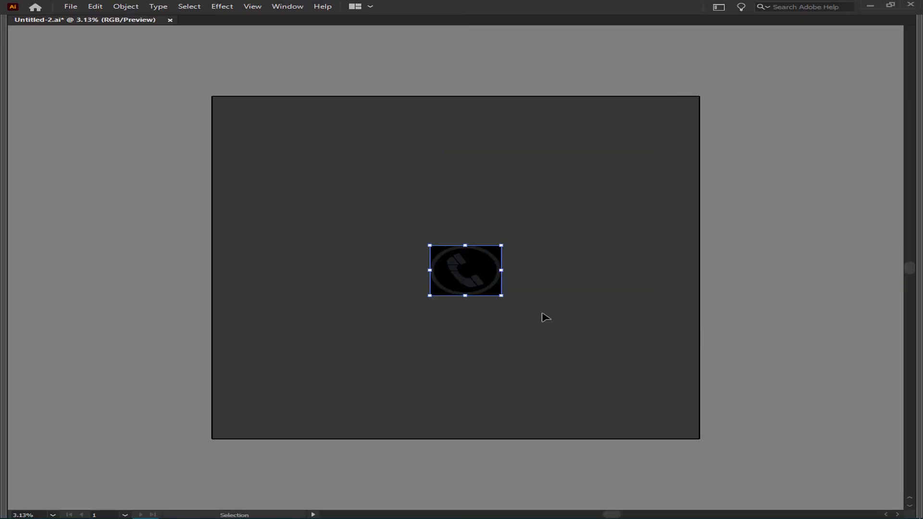
drag(501, 295, 478, 275)
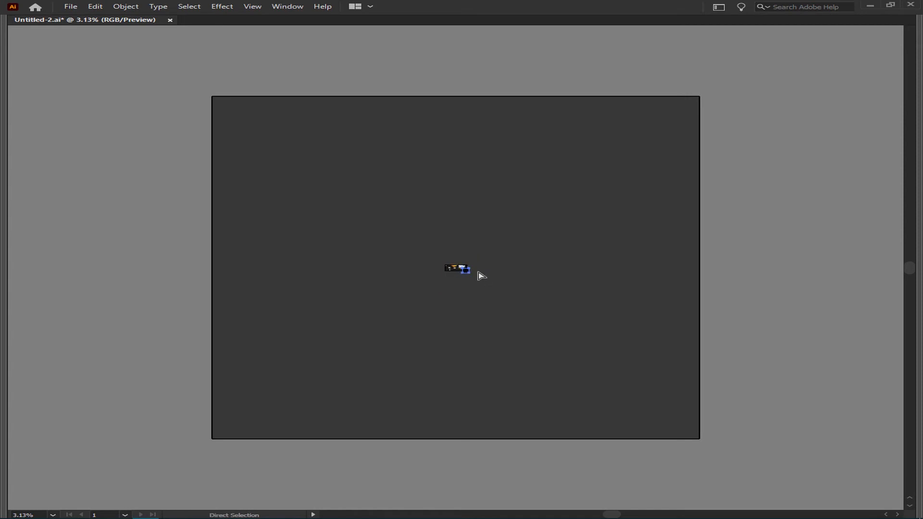
Image-trace the pasted circled phone icon and expand it into editable shapes
key(ctrl+0)
drag(852, 460, 526, 245)
key(Tab)
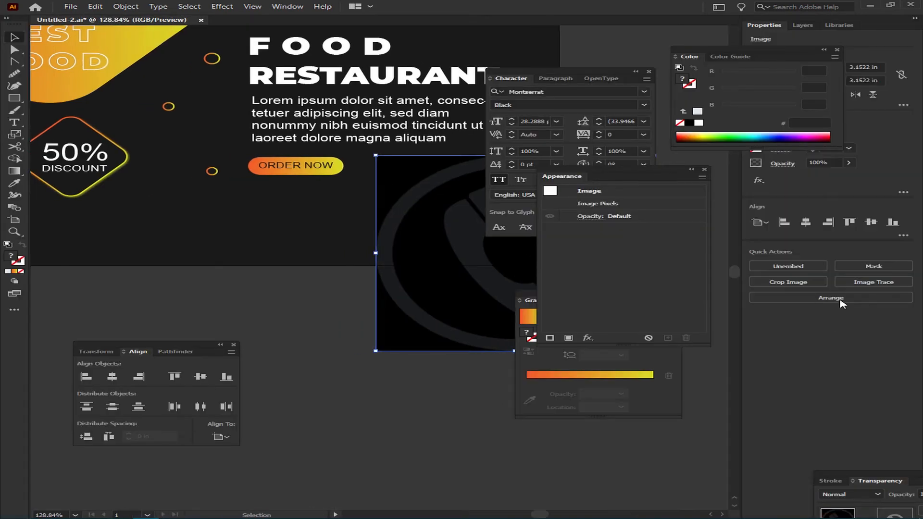
click(874, 283)
click(750, 321)
click(546, 278)
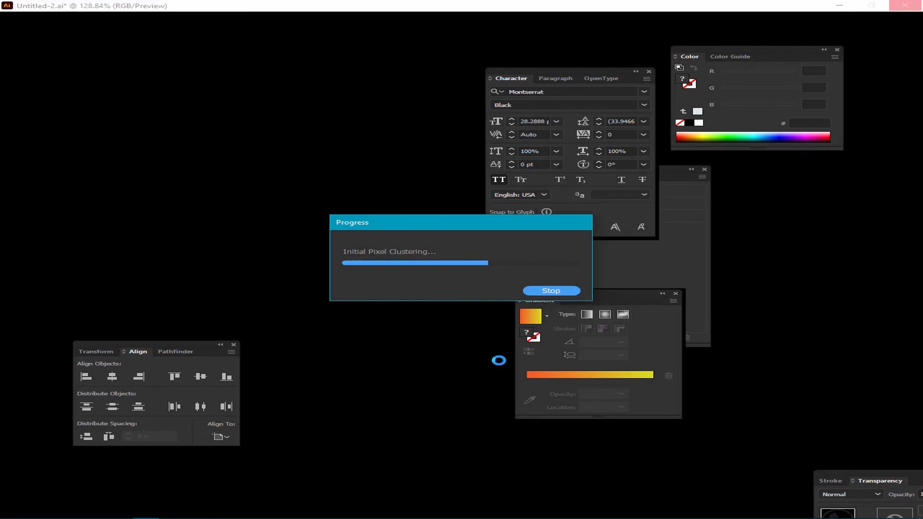
key(Tab)
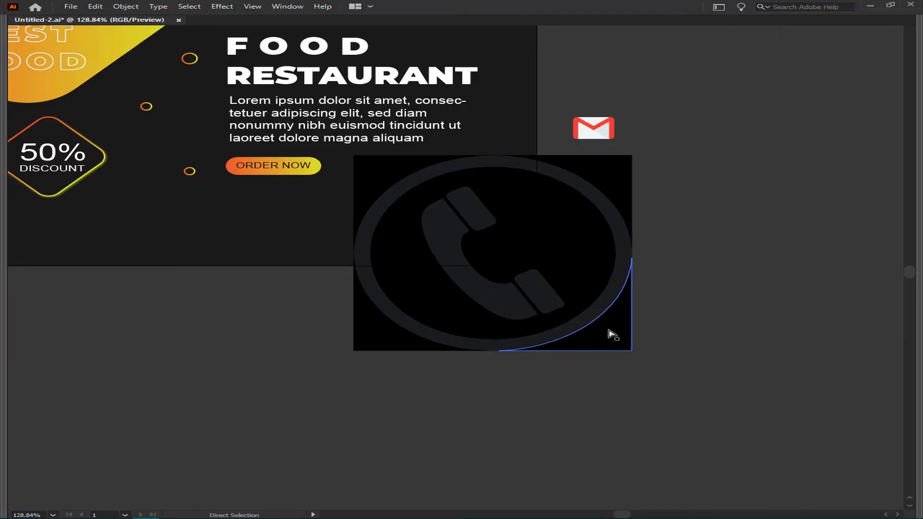
Delete the black corner areas outside the ring of the traced phone icon
click(569, 178)
click(546, 224)
key(Delete)
key(ctrl+z)
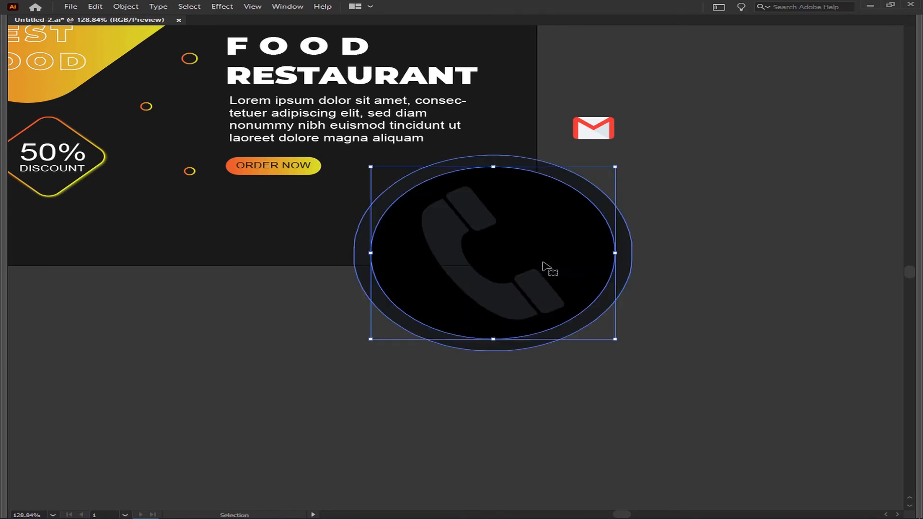
Fill the whole traced phone icon with white
ctrl+click(622, 247)
key(space)
drag(340, 268, 257, 330)
key(Tab)
double_click(11, 256)
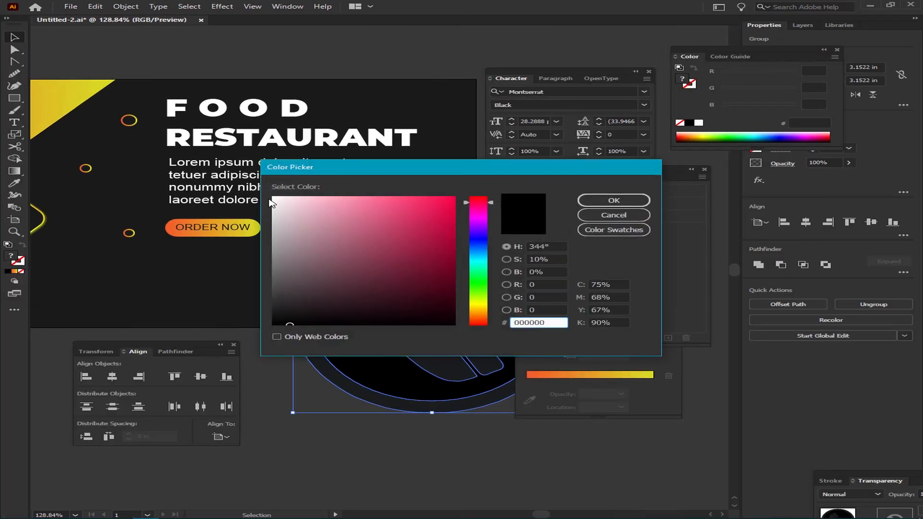
drag(275, 204, 269, 195)
click(614, 197)
Ungroup the traced phone icon and delete the inner circle behind the handset
drag(612, 427, 389, 420)
click(390, 381)
key(Tab)
click(398, 348)
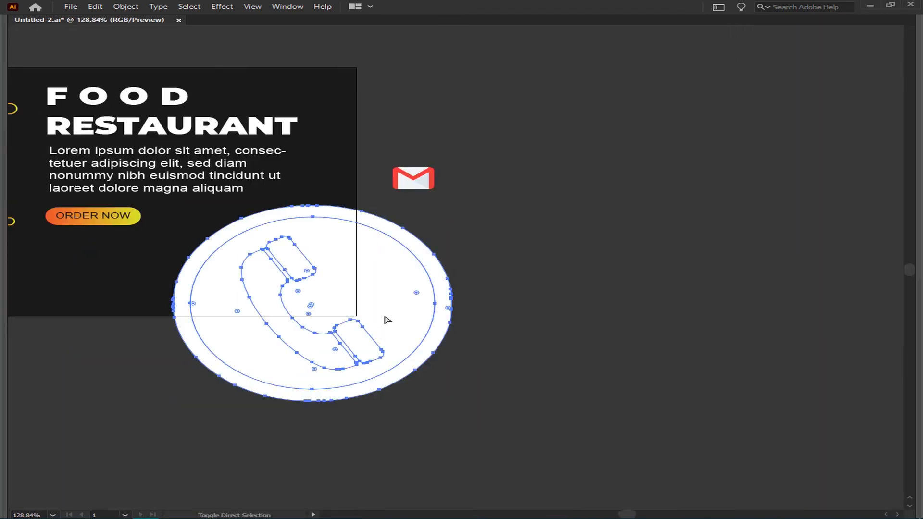
right_click(387, 317)
click(414, 385)
click(471, 330)
click(403, 304)
key(Delete)
Turn the phone icon's outer circle into an unfilled white outline with a heavier stroke weight
click(303, 325)
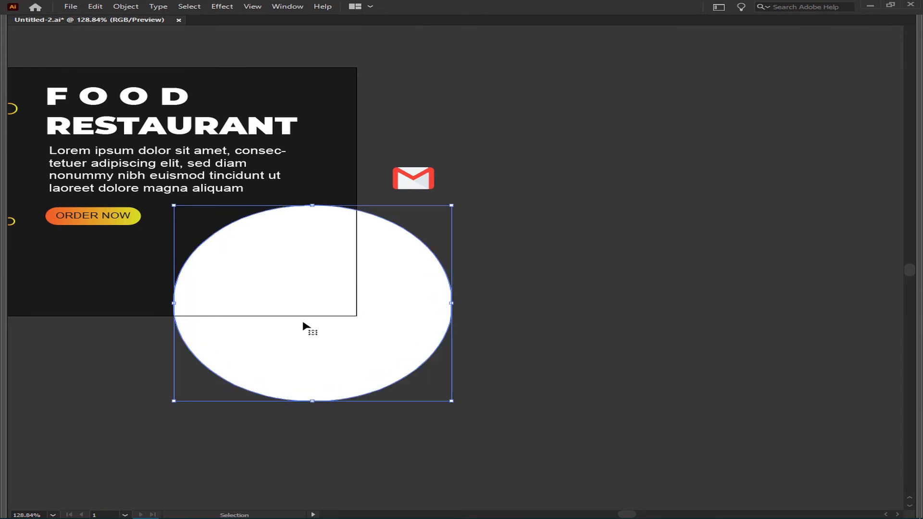
key(Tab)
key(shift+x)
drag(769, 50, 411, 129)
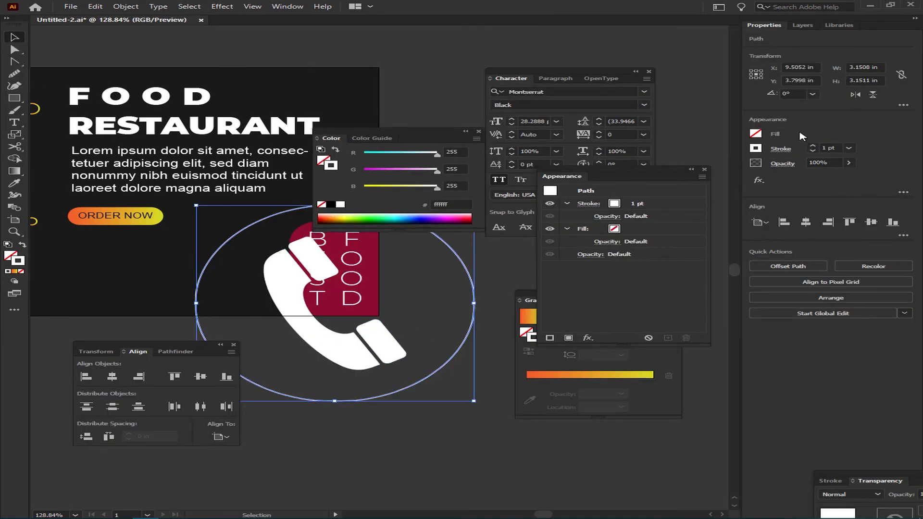
click(848, 148)
click(872, 291)
click(477, 448)
Select the white ring and handset pieces together and move them onto the empty canvas beside the banner
key(Tab)
drag(501, 391, 269, 337)
shift+click(277, 257)
drag(271, 278, 623, 309)
Delete the small leftover trace fragments around the banner's BEST FOOD corner badge
key(a)
drag(161, 291, 283, 419)
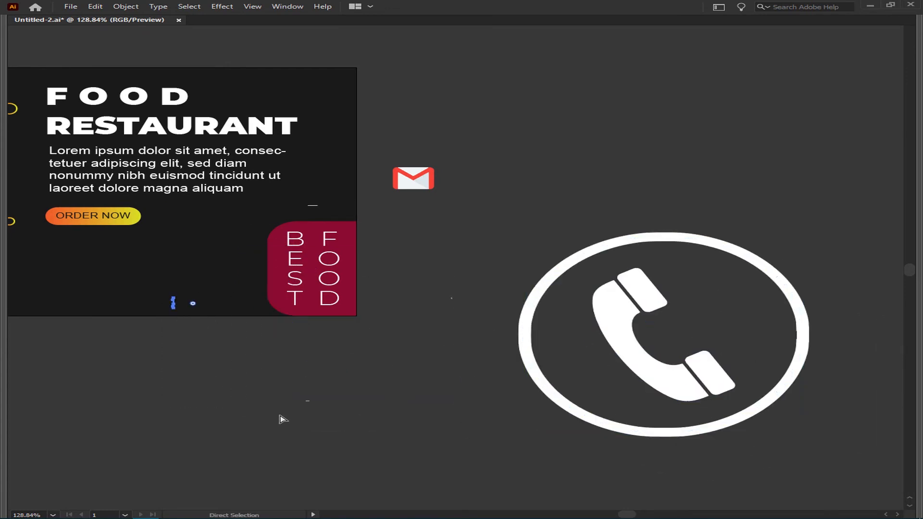
drag(456, 318, 188, 246)
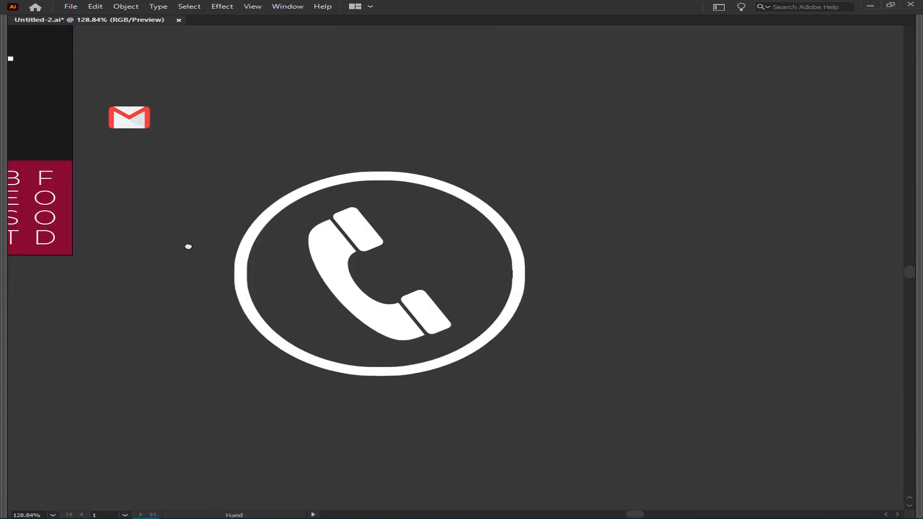
drag(211, 149, 420, 271)
key(ctrl+0)
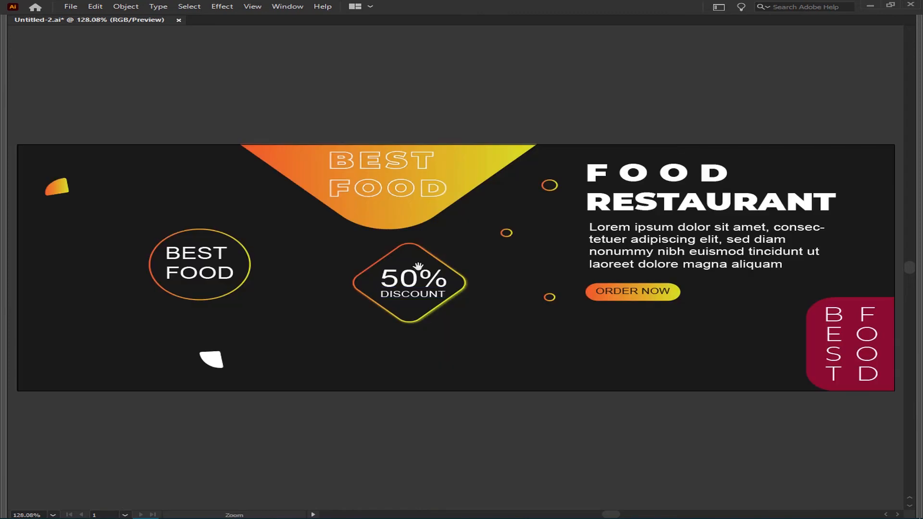
Inspect the edges of the traced phone ring up close and delete the whole traced phone icon
drag(829, 374, 47, 308)
drag(651, 486, 652, 485)
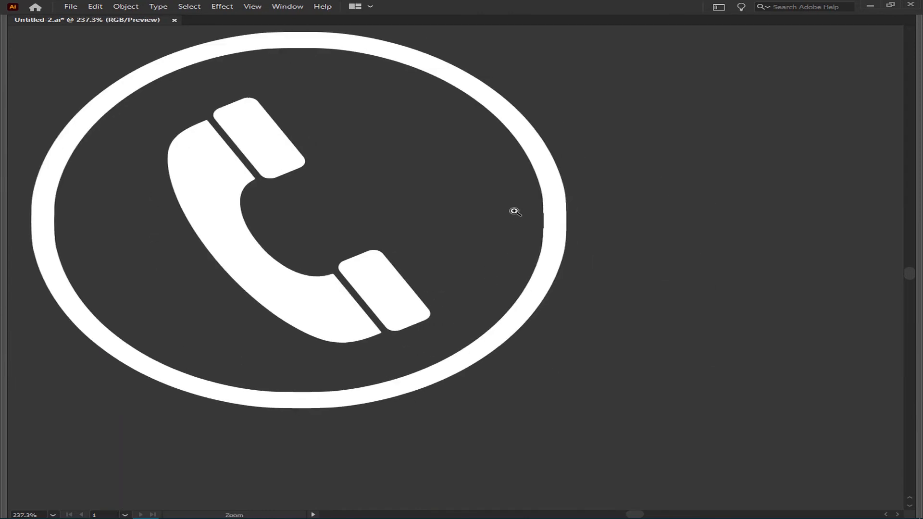
drag(514, 211, 620, 265)
key(ctrl+minus)
key(ctrl+minus)
key(ctrl+minus)
key(ctrl+minus)
key(ctrl+minus)
key(ctrl+minus)
key(ctrl+minus)
key(ctrl+minus)
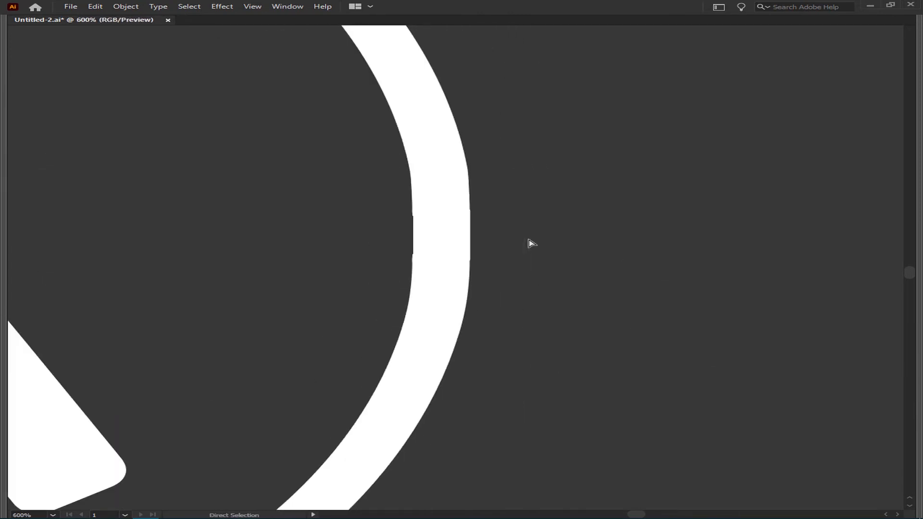
drag(359, 351, 86, 73)
key(Delete)
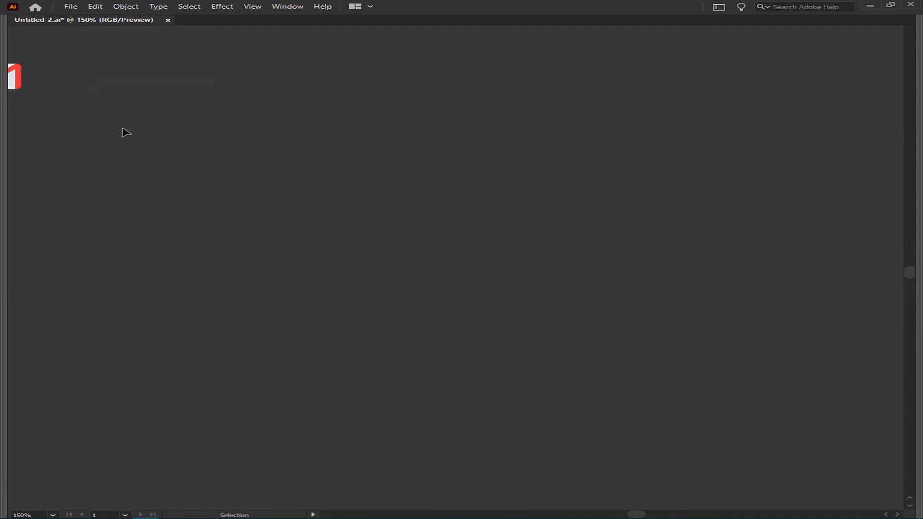
Switch to the browser and save the circled phone icon as a PNG image in the Downloads folder
key(alt+Tab)
right_click(674, 165)
click(731, 255)
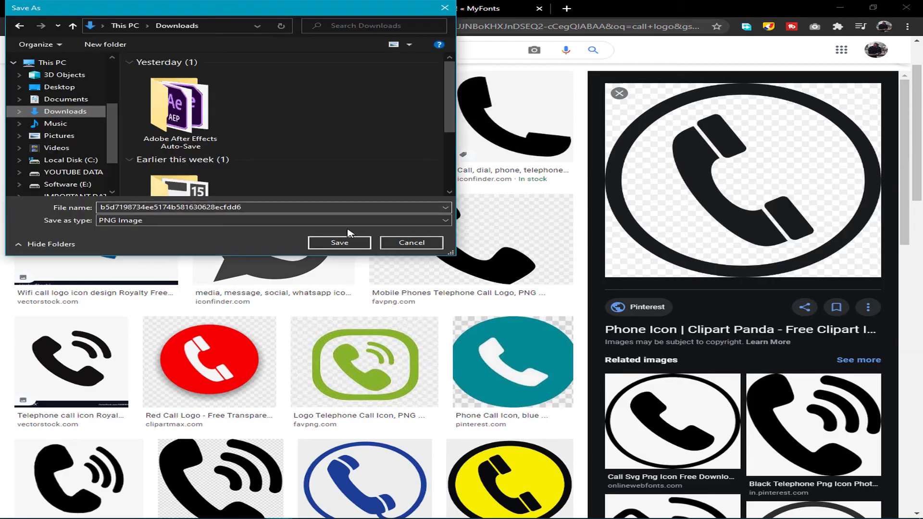
click(339, 241)
Open the Downloads folder and place the saved phone PNG in the Illustrator document
click(144, 504)
click(180, 468)
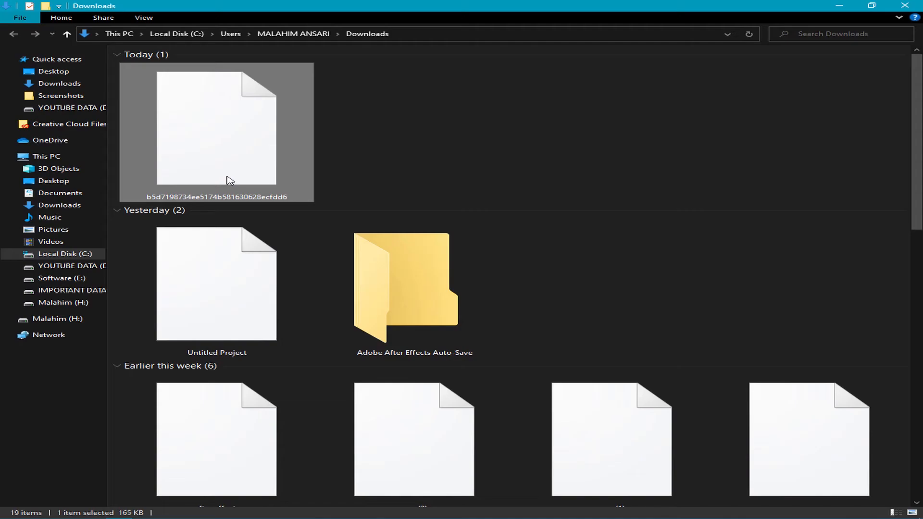
drag(227, 182, 469, 457)
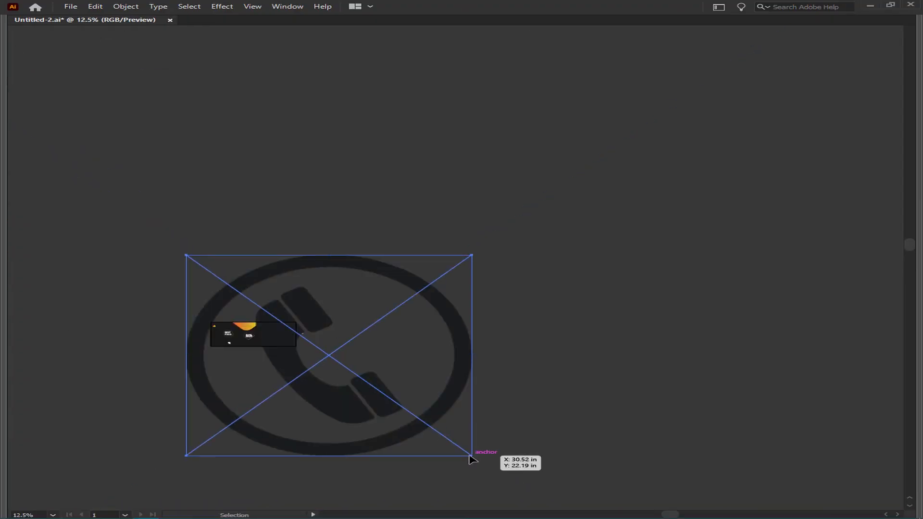
Embed the placed phone image and image-trace it
click(806, 270)
click(874, 282)
click(541, 284)
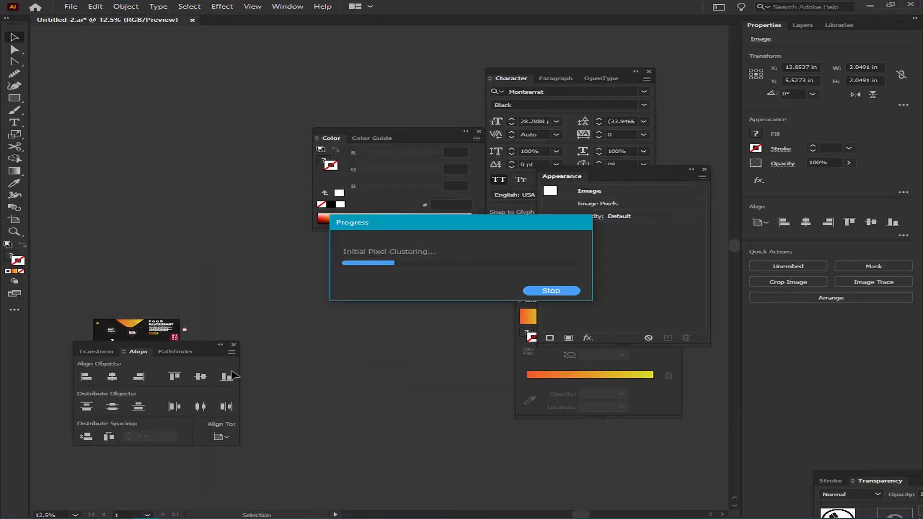
key(Tab)
key(z)
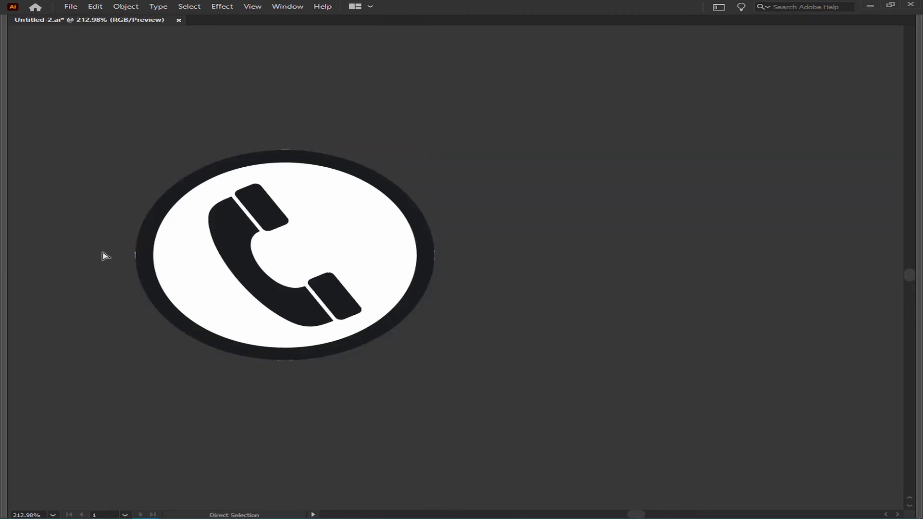
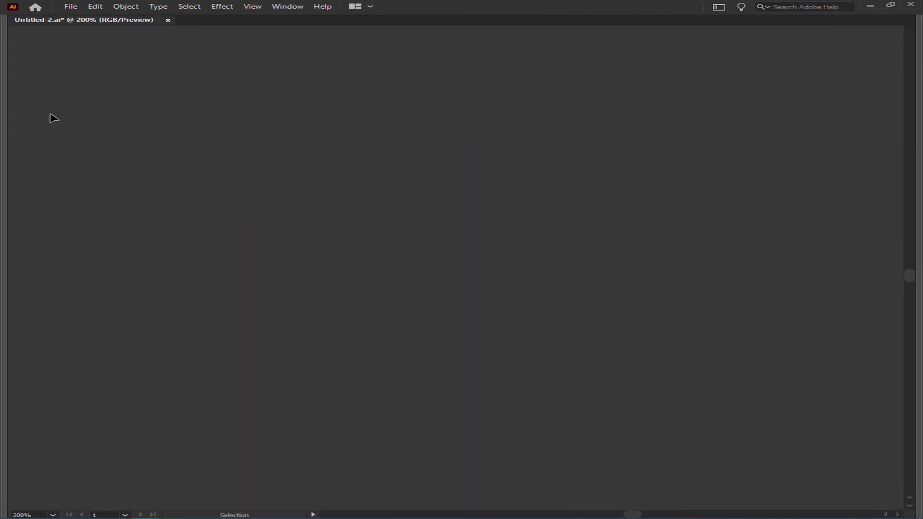
Move the Gmail logo directly beneath the small phone icon below the banner
key(h)
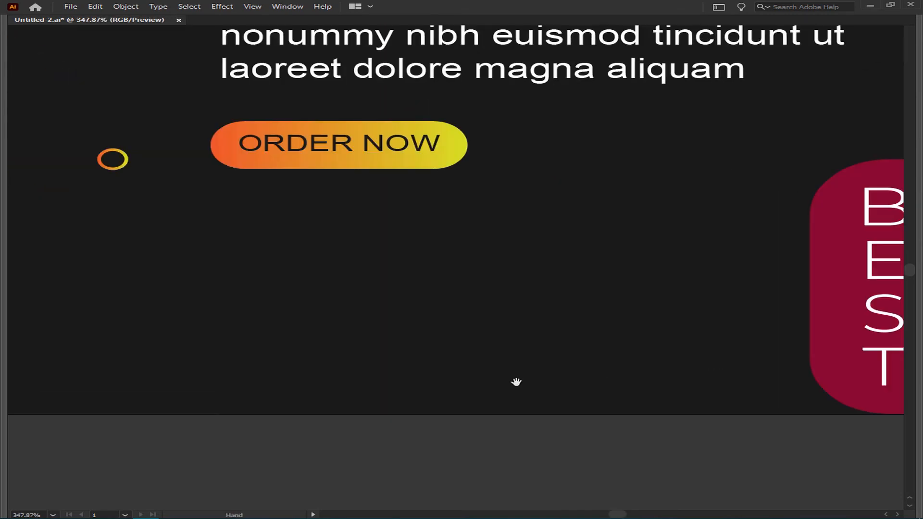
drag(455, 272, 354, 430)
key(ctrl+1)
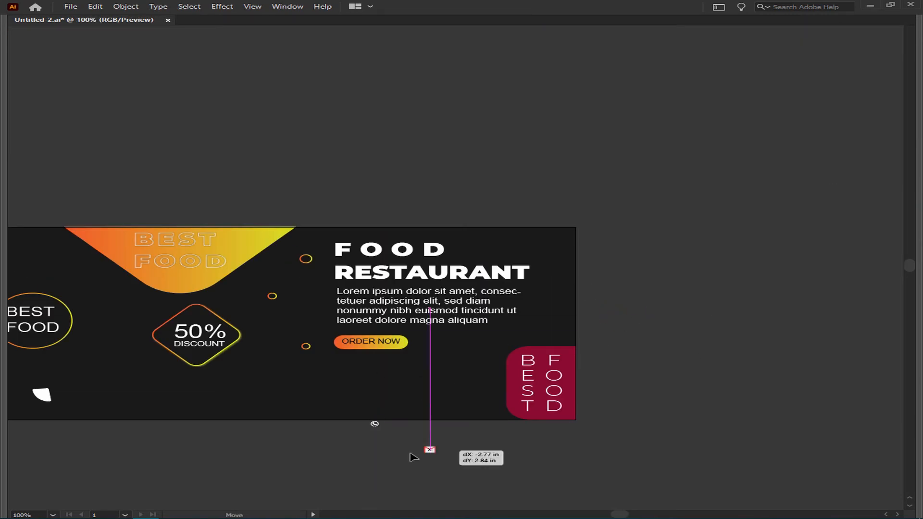
drag(412, 456, 377, 437)
Add a text line with a placeholder phone number beneath the ORDER NOW button
click(359, 378)
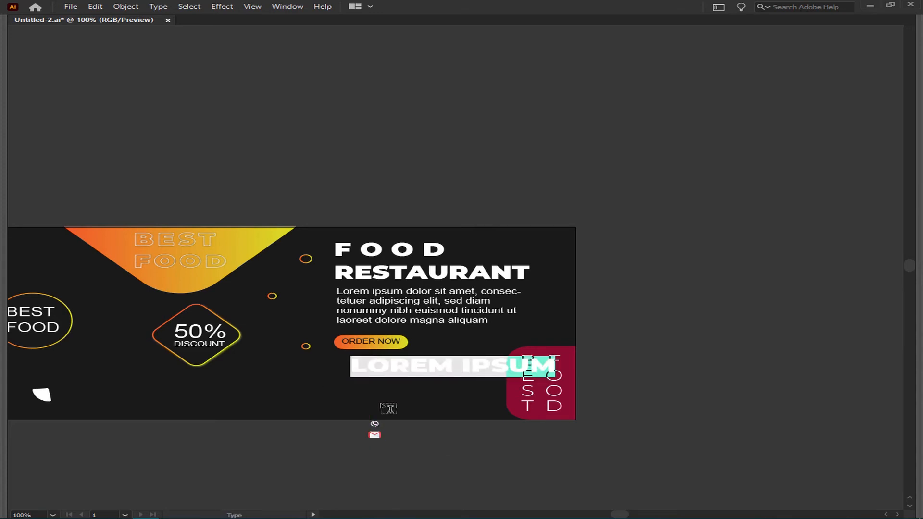
text(+92-00-00000)
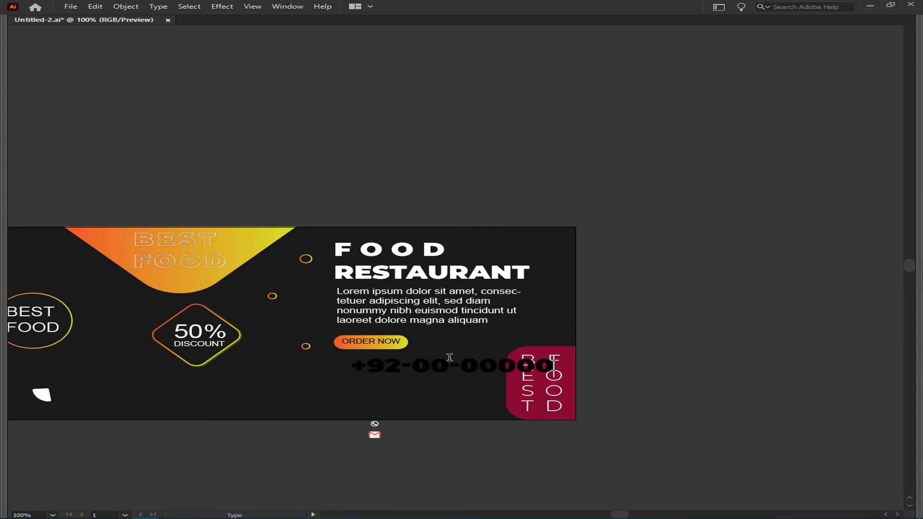
key(Escape)
Try scaling down the phone number and sampling the white paragraph text's style for it with the Eyedropper
drag(553, 376, 523, 373)
drag(478, 368, 412, 382)
click(440, 325)
key(z)
drag(348, 370, 466, 391)
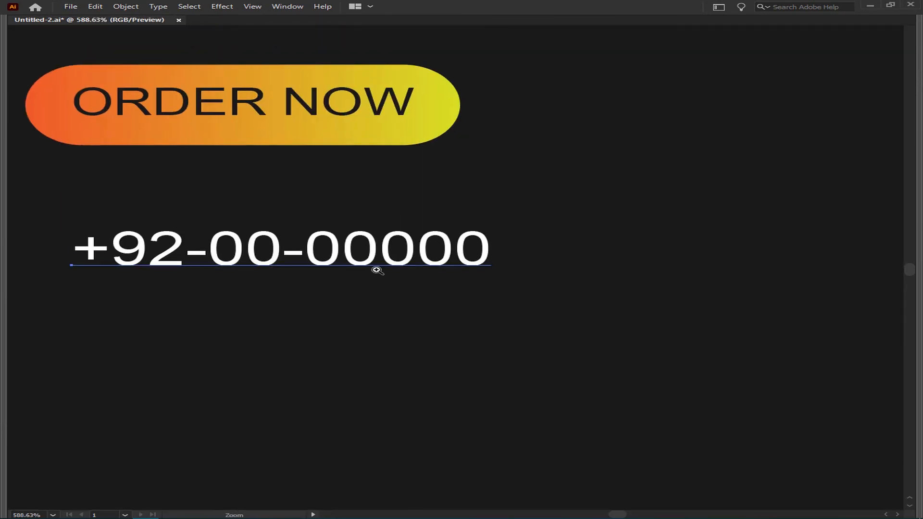
key(ctrl+z)
Make the phone number text white with the Eyedropper, keeping the heavy Montserrat lettering
scroll(387, 280, down, 7)
key(i)
click(409, 230)
key(v)
key(z)
drag(448, 270, 504, 279)
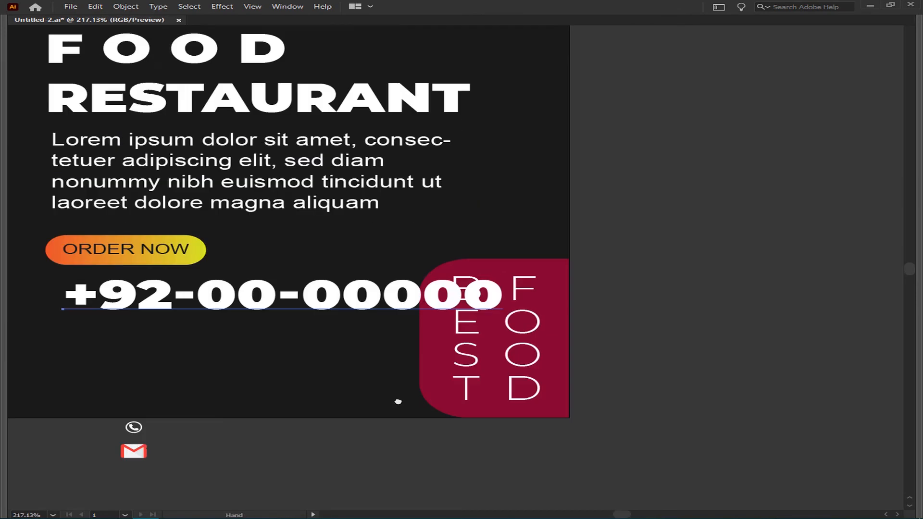
Scale the phone number text down to about 15.24 pt beneath the ORDER NOW button
key(v)
drag(502, 318, 302, 301)
drag(232, 287, 232, 323)
key(ctrl+z)
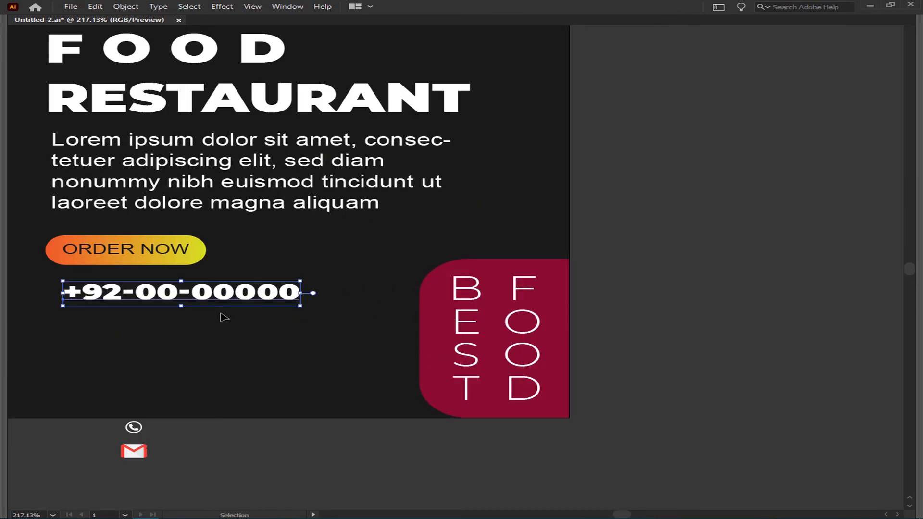
Set the phone number's Montserrat font style to SemiBold
key(ctrl+t)
click(644, 105)
click(523, 226)
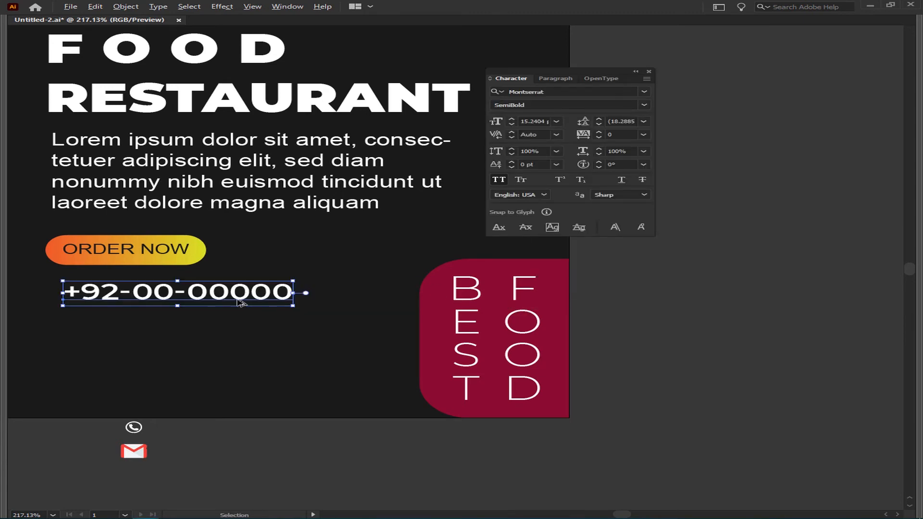
Duplicate the phone number line directly below itself and replace the copy's text with a placeholder e-mail address
drag(149, 292, 149, 325)
double_click(149, 325)
key(ctrl+a)
text(ABC)
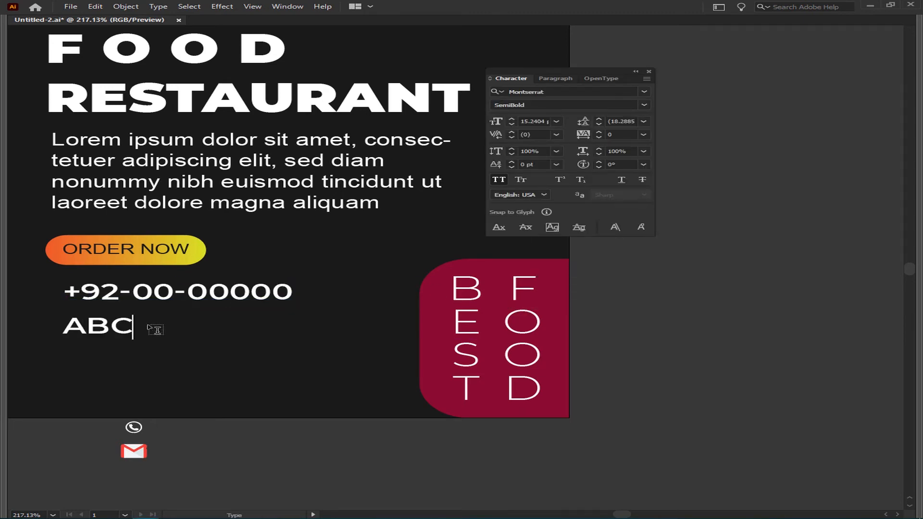
text(@EMAIL)
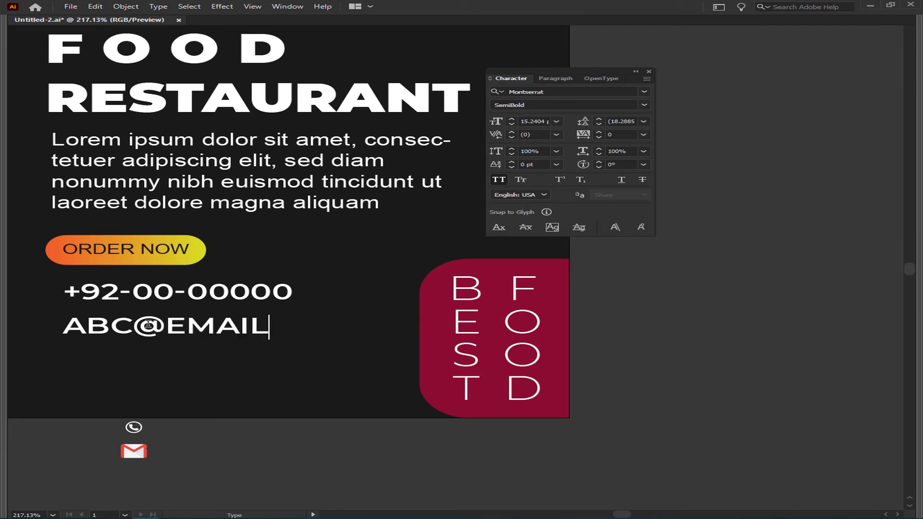
Turn off All Caps for the e-mail address line
double_click(150, 326)
key(ctrl+a)
key(ctrl+shift+k)
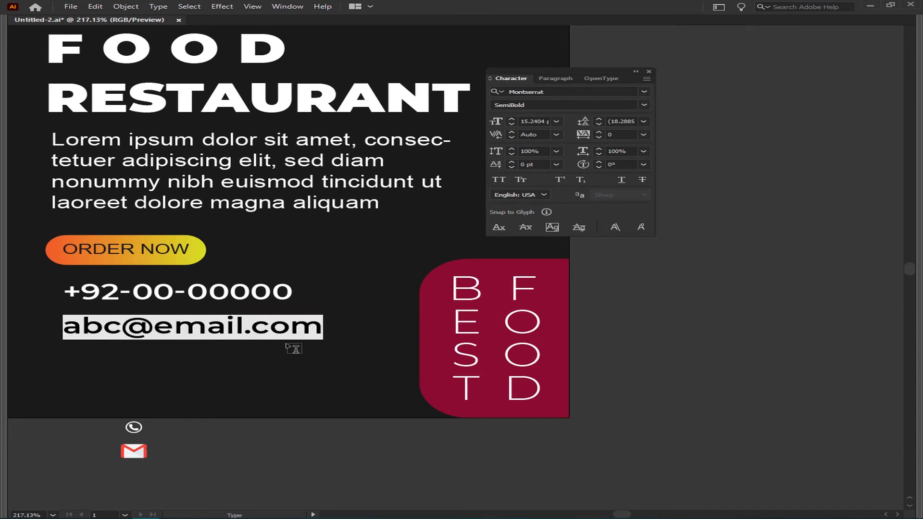
key(Escape)
Extend the phone number with two more digits to match the e-mail line's width
click(311, 309)
text(12)
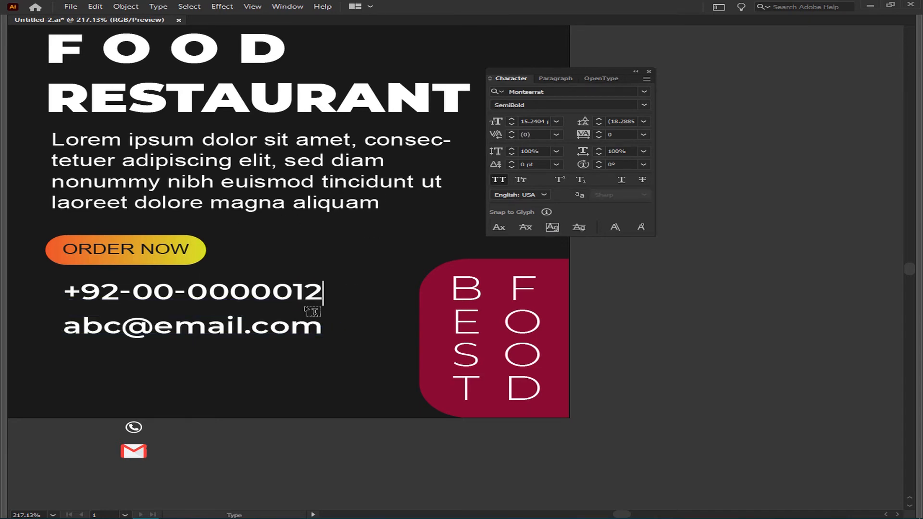
key(Escape)
Place the phone icon in front of the phone number and align the two by their vertical centers
scroll(207, 432, left, 3)
drag(192, 427, 115, 300)
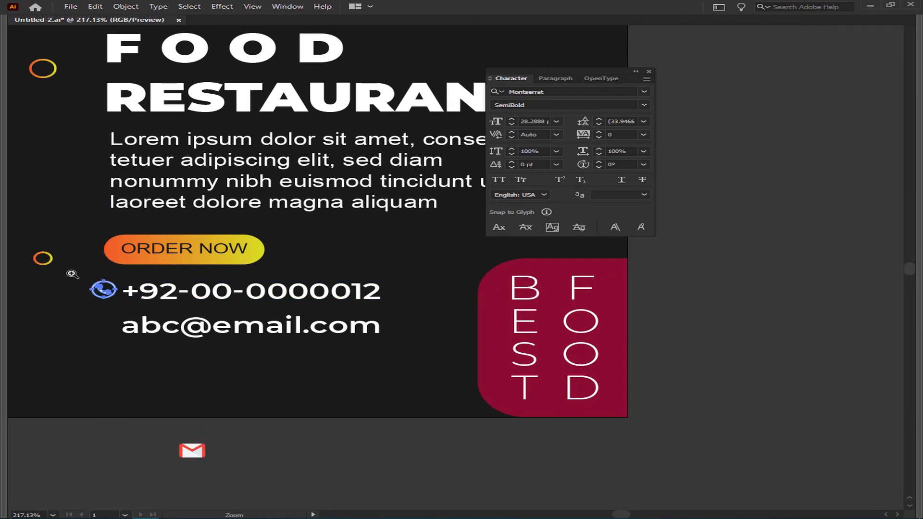
drag(72, 274, 127, 352)
key(v)
shift+click(353, 169)
key(shift+F7)
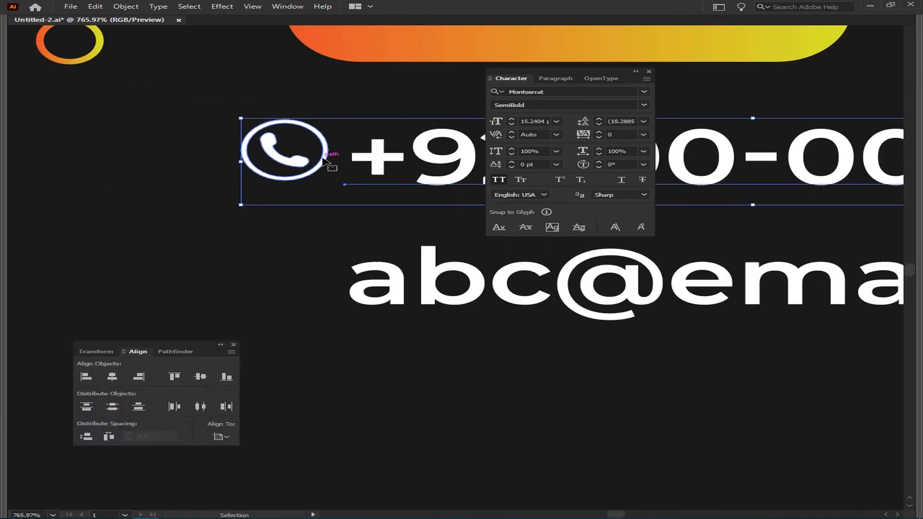
click(325, 159)
click(112, 376)
key(ctrl+z)
click(200, 376)
click(286, 443)
drag(356, 240, 270, 189)
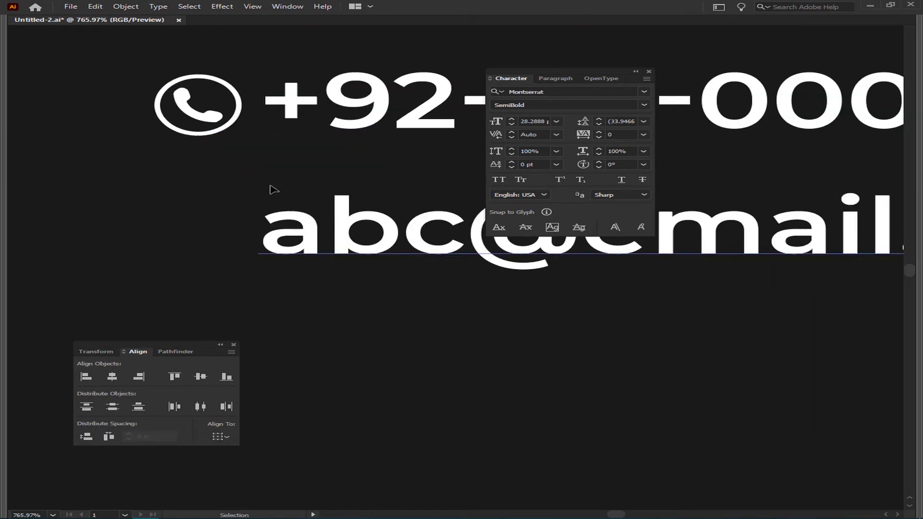
Nudge the phone icon slightly upward beside the phone number
click(216, 117)
key(Up)
scroll(353, 249, down, 3)
drag(354, 405, 290, 161)
drag(183, 109, 401, 195)
click(416, 391)
scroll(432, 417, down, 10)
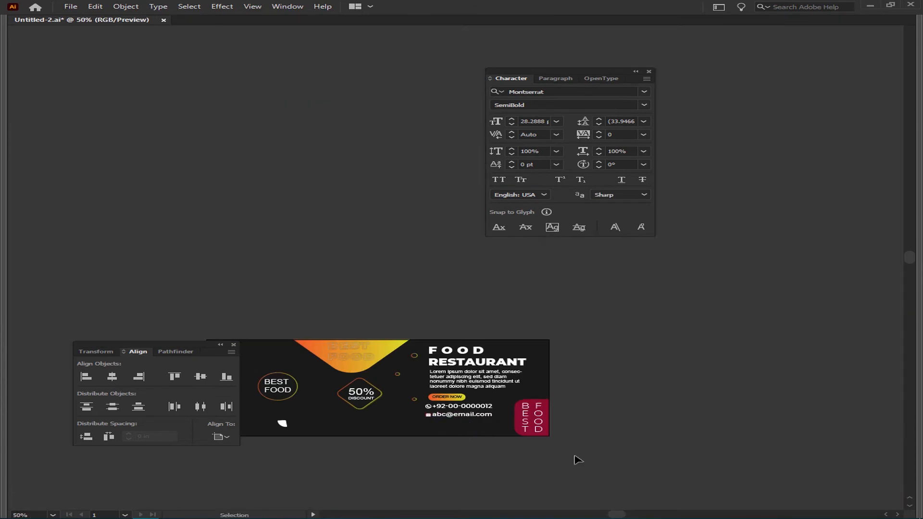
Hide the floating panels and shift the small white quarter shape slightly to the right
key(Tab)
key(Tab)
key(ctrl+0)
drag(560, 447, 546, 385)
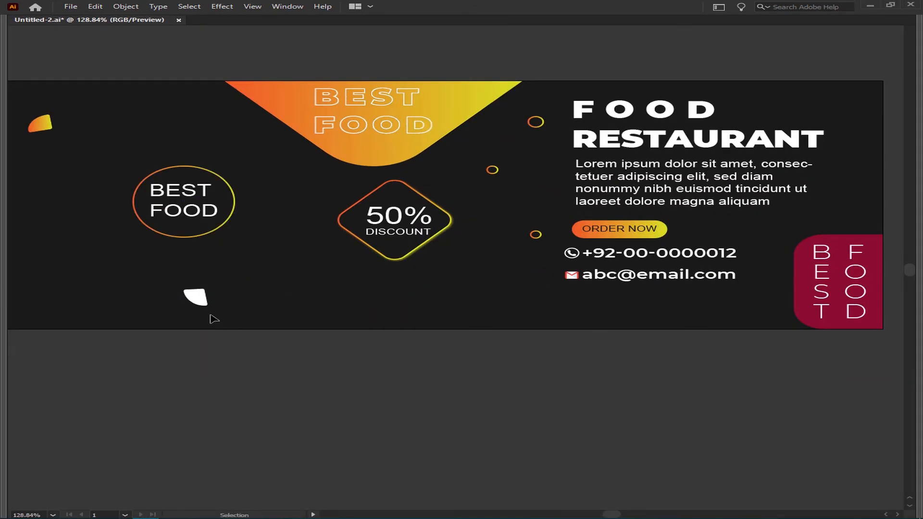
drag(197, 297, 236, 292)
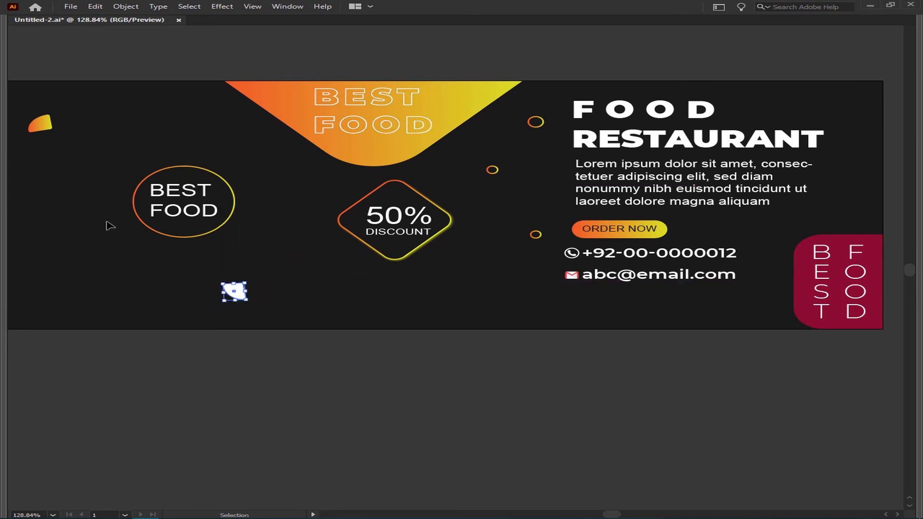
Copy the maroon panel to the banner's lower-left corner and reflect the copy across the vertical axis
drag(879, 256, 93, 268)
right_click(70, 262)
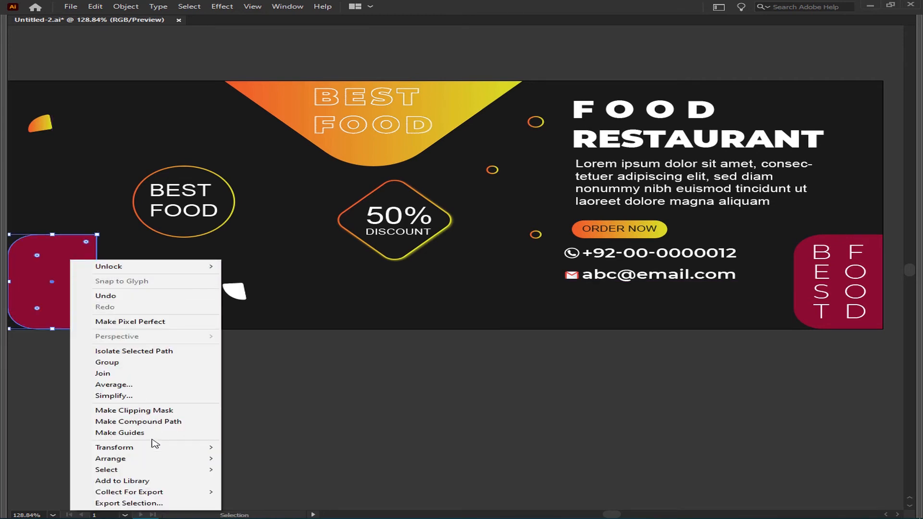
mouse_move(154, 448)
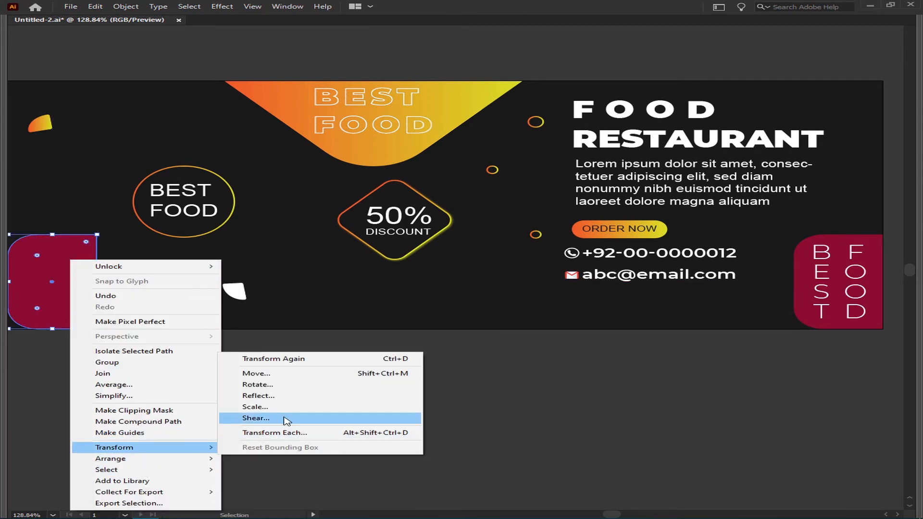
click(282, 396)
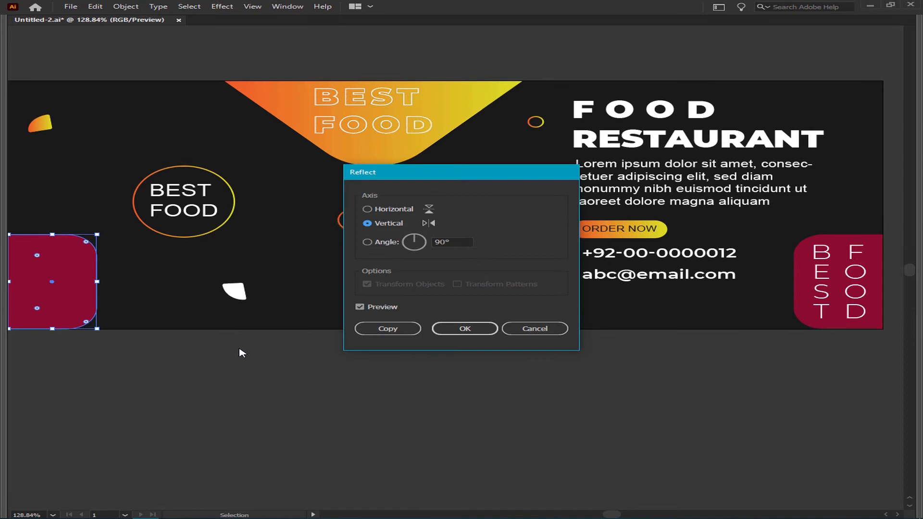
click(471, 329)
Square off all corners of the lower-left maroon panel, then round only its upper-right corner
drag(113, 375, 409, 384)
drag(344, 289, 338, 290)
click(369, 346)
drag(363, 321, 391, 357)
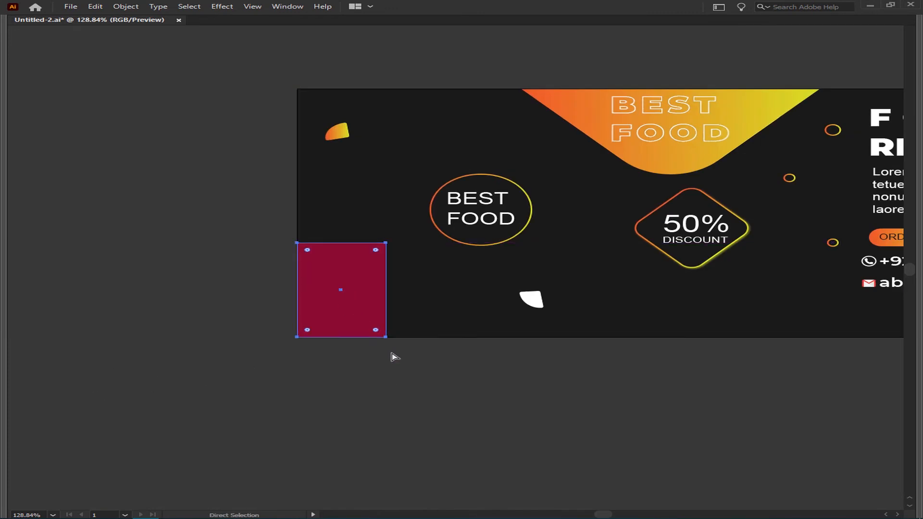
drag(375, 250, 346, 274)
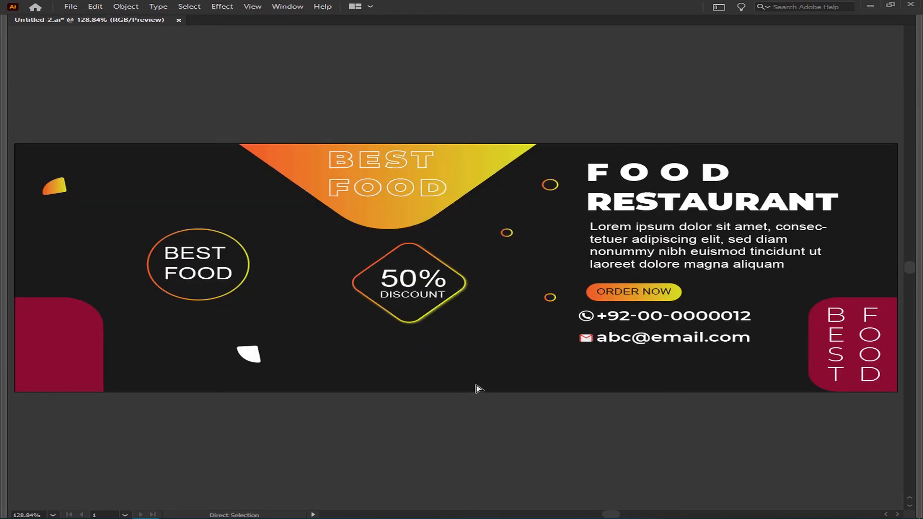
Scale up the lower-left maroon panel and fit it flush into the banner's corner
click(72, 341)
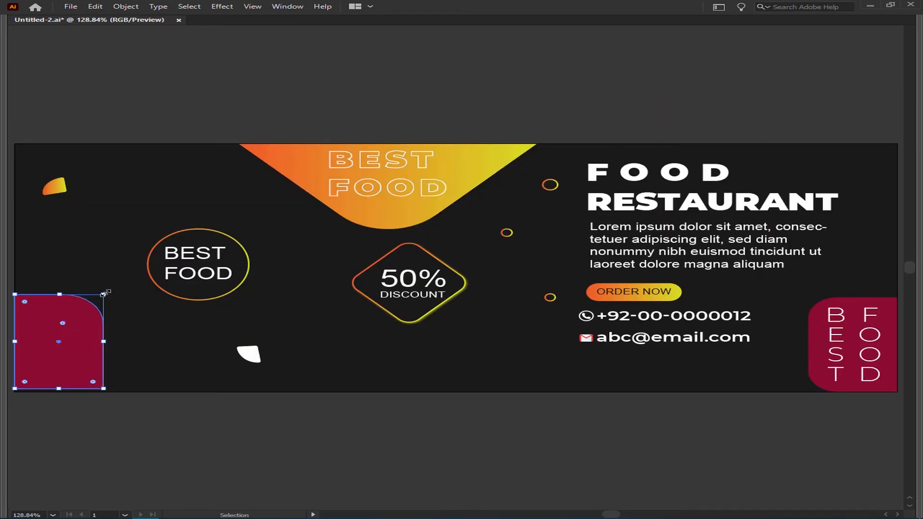
drag(104, 293, 132, 275)
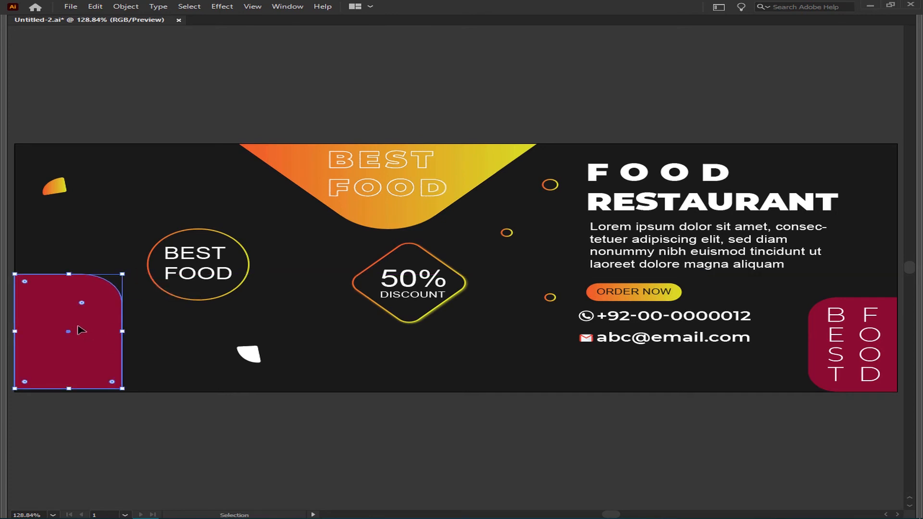
drag(78, 328, 77, 330)
click(174, 428)
scroll(235, 435, down, 1)
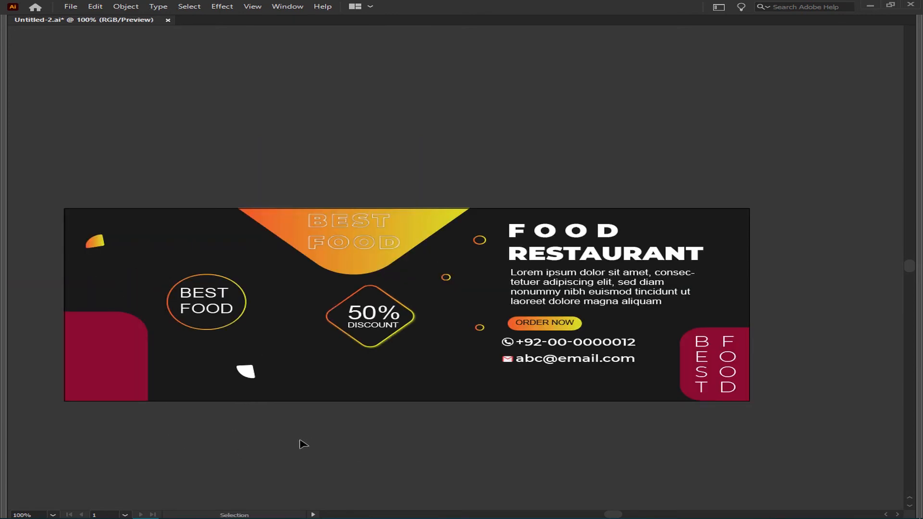
Switch to the browser and copy the flat-lay vegetable salad photo from the Pexels food results
key(alt+Tab)
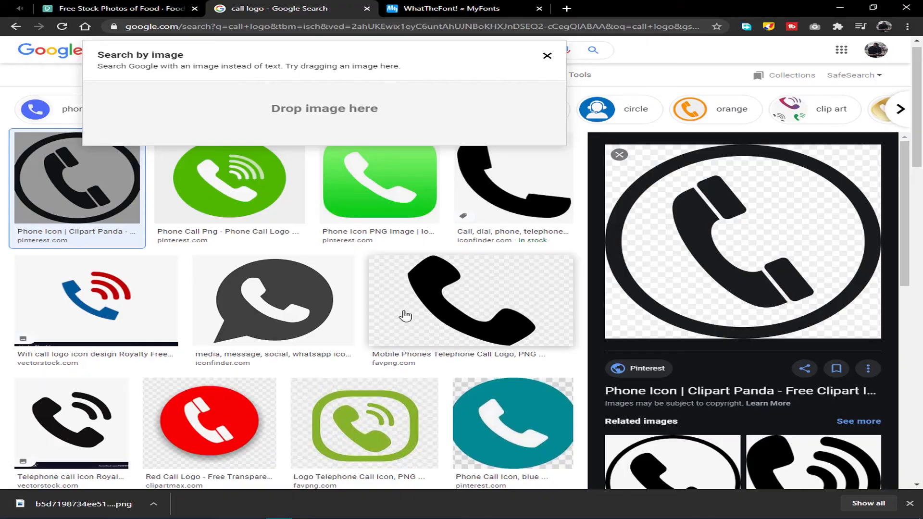
click(154, 8)
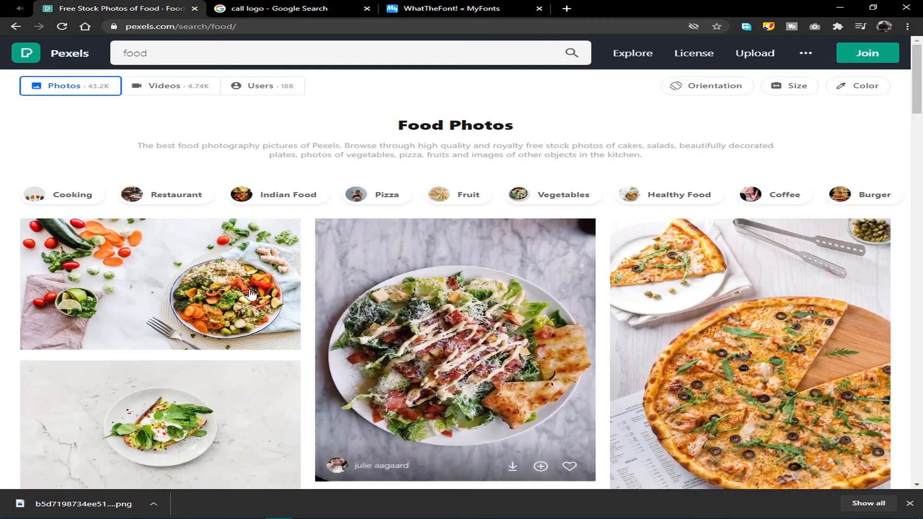
scroll(250, 296, down, 1)
click(250, 296)
right_click(491, 233)
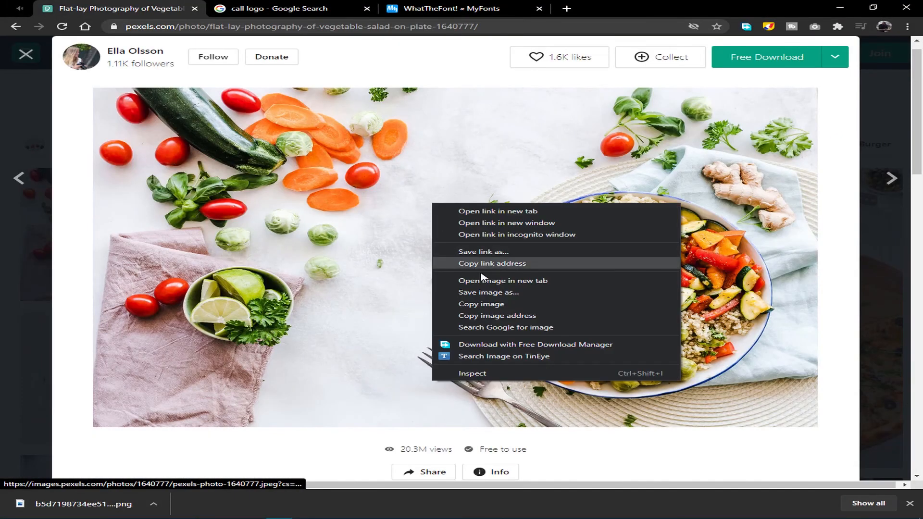
click(499, 302)
Return to Illustrator, paste the salad photo, scale it down to about half the banner's width and park it outside the artboard
key(alt+Tab)
key(ctrl+v)
key(ctrl+minus)
key(ctrl+minus)
key(ctrl+minus)
key(ctrl+minus)
key(ctrl+minus)
key(ctrl+minus)
key(ctrl+minus)
key(ctrl+minus)
key(ctrl+minus)
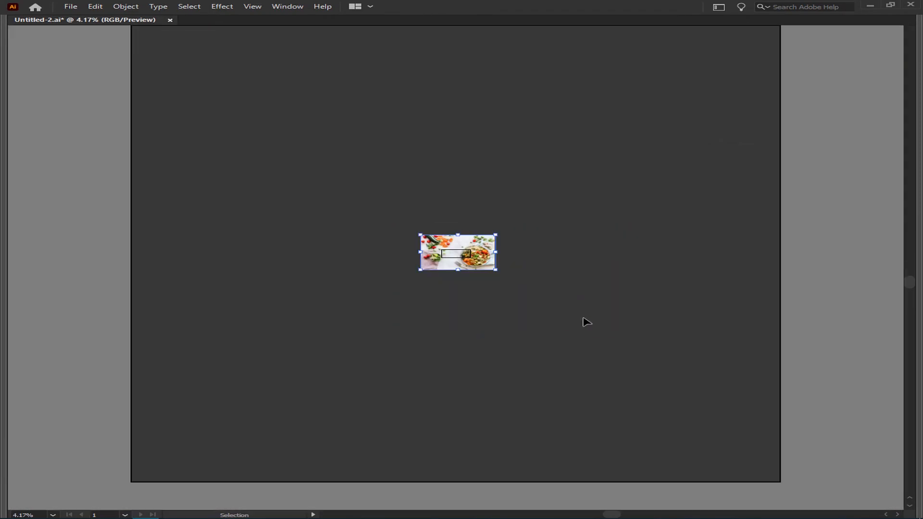
drag(496, 269, 469, 260)
key(ctrl+0)
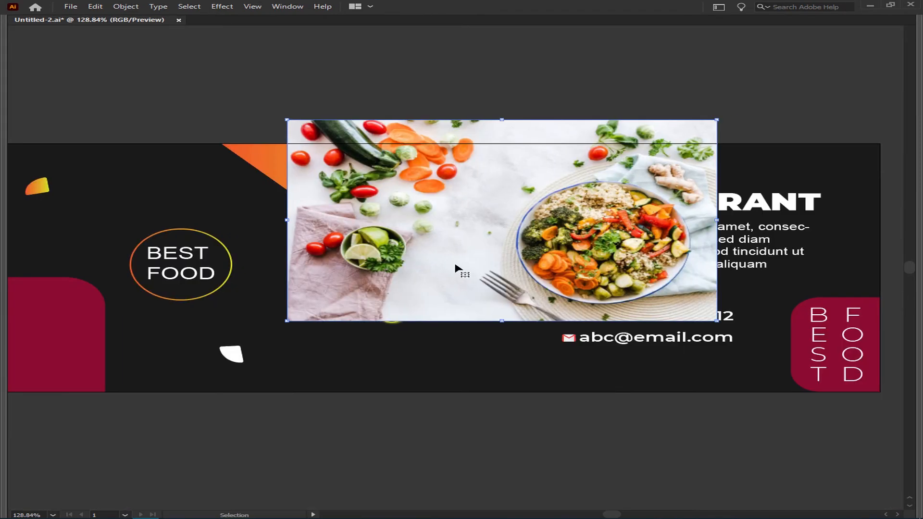
drag(495, 220, 191, 261)
drag(210, 366, 40, 168)
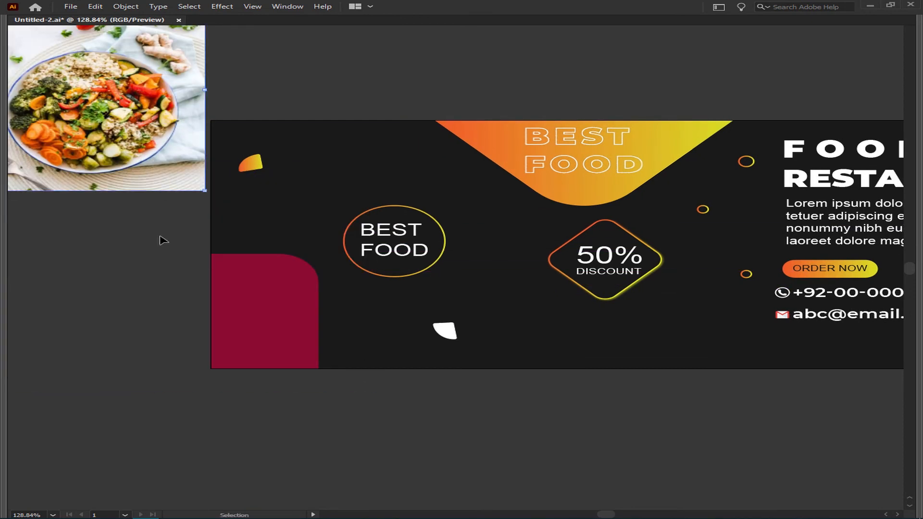
Reshape the lower-left maroon panel into a wider, shorter rectangle
click(306, 291)
drag(323, 251, 369, 363)
key(ctrl+z)
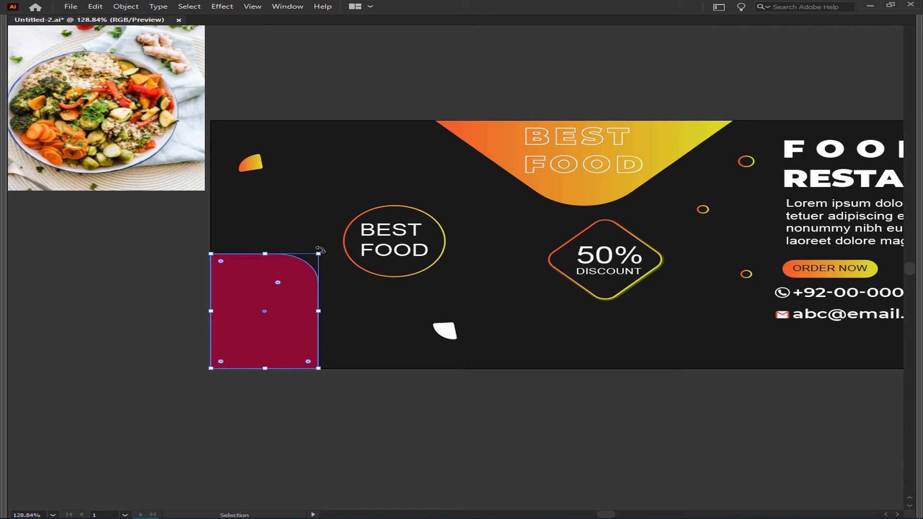
drag(320, 250, 355, 334)
Reset the widened maroon panel's corners to a 0 in radius and round only the upper-right corner
drag(287, 327, 403, 392)
key(a)
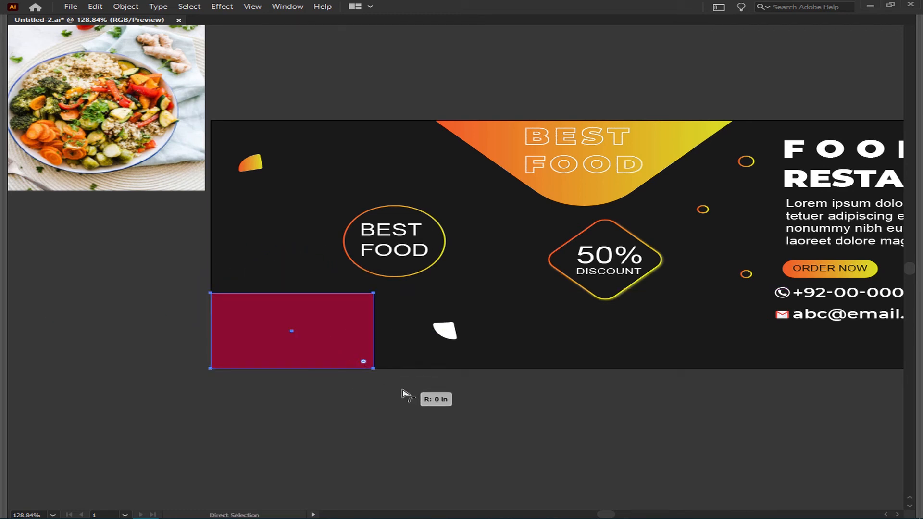
drag(365, 306, 306, 318)
key(ctrl+z)
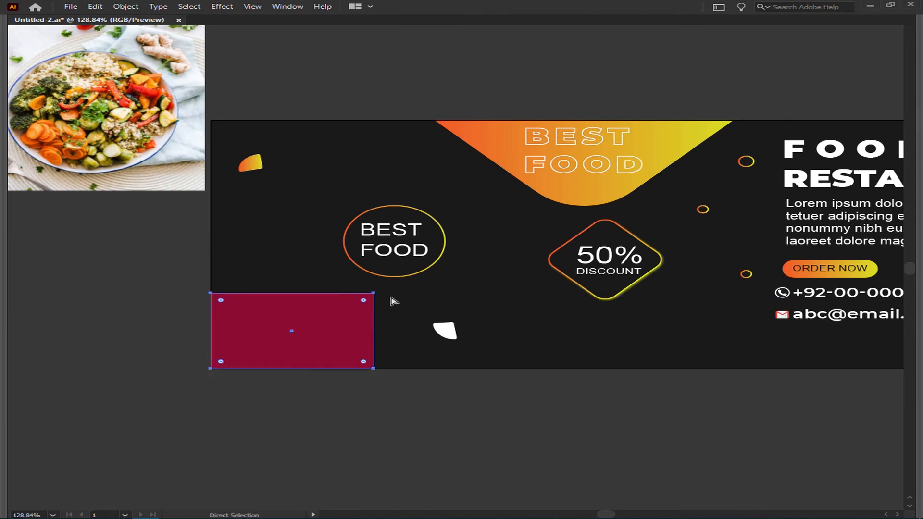
drag(363, 299, 330, 320)
key(v)
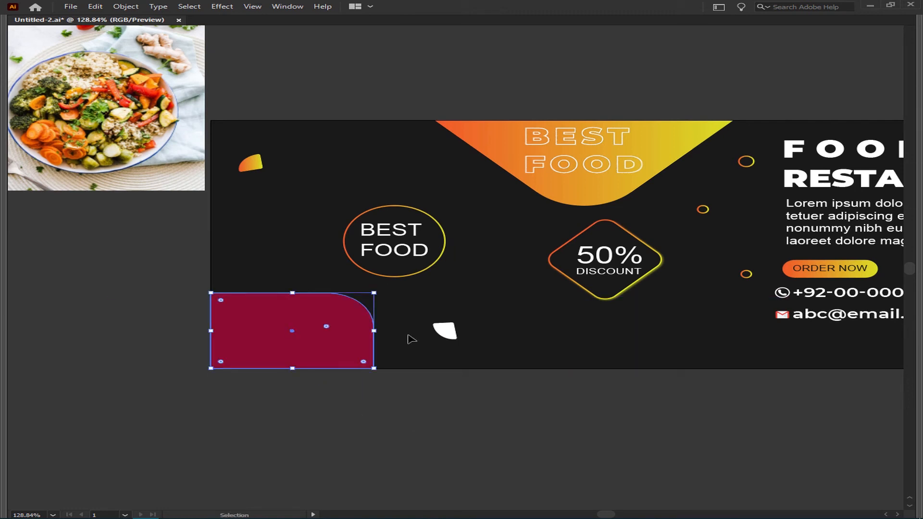
Scale up the widened maroon panel slightly and move the circular BEST FOOD badge straight up to clear space
drag(374, 292, 393, 284)
drag(466, 276, 283, 214)
drag(398, 236, 398, 188)
Enlarge the lower-left maroon panel further and move the white quarter shape to the right, away from it
click(303, 323)
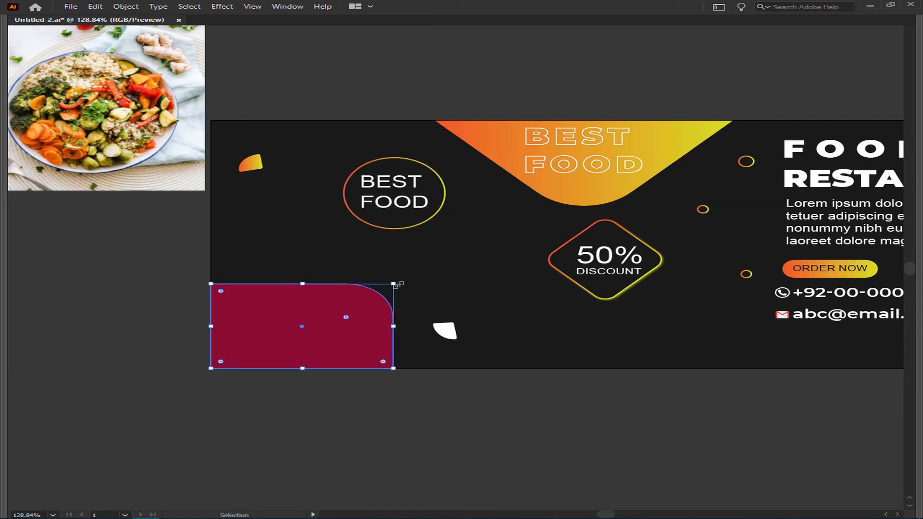
drag(392, 283, 415, 274)
click(446, 332)
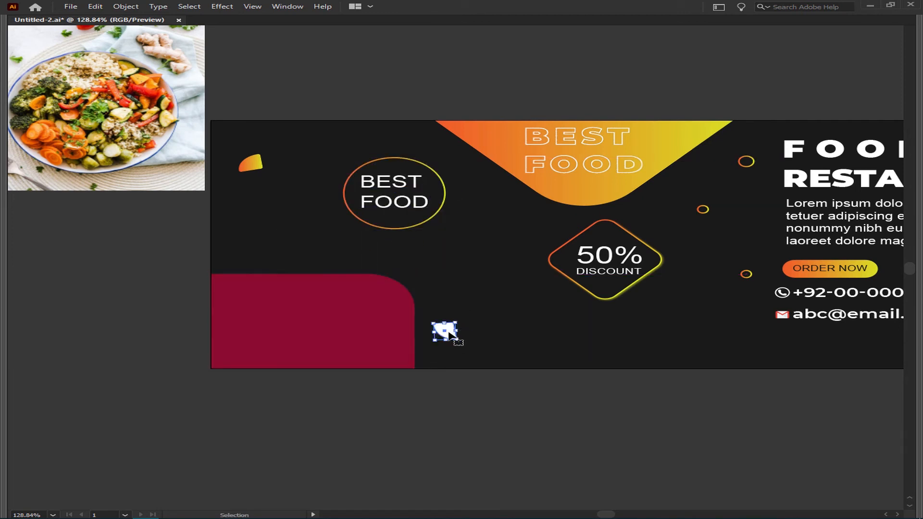
drag(449, 334, 499, 336)
Position the salad bowl photo behind the lower-left maroon panel and clip it to the panel's shape with a clipping mask
drag(104, 122, 362, 334)
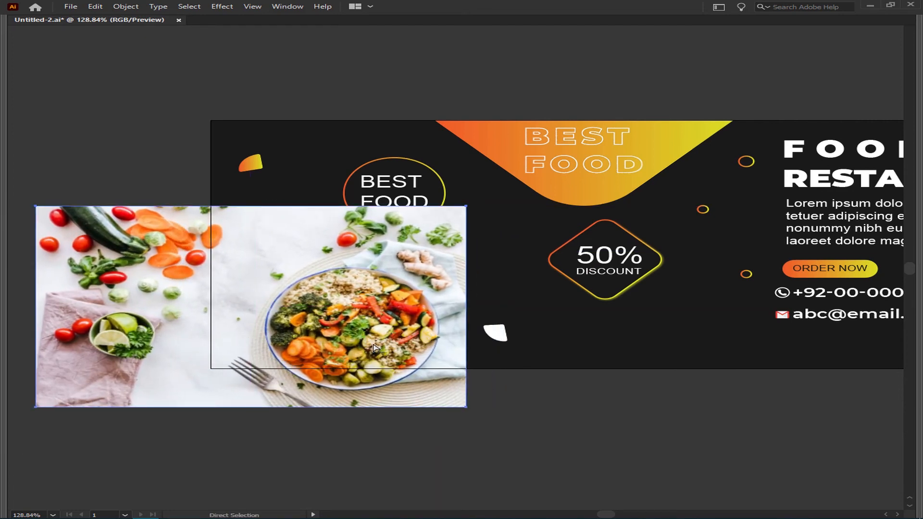
key(ctrl+shift+[)
key(ctrl+])
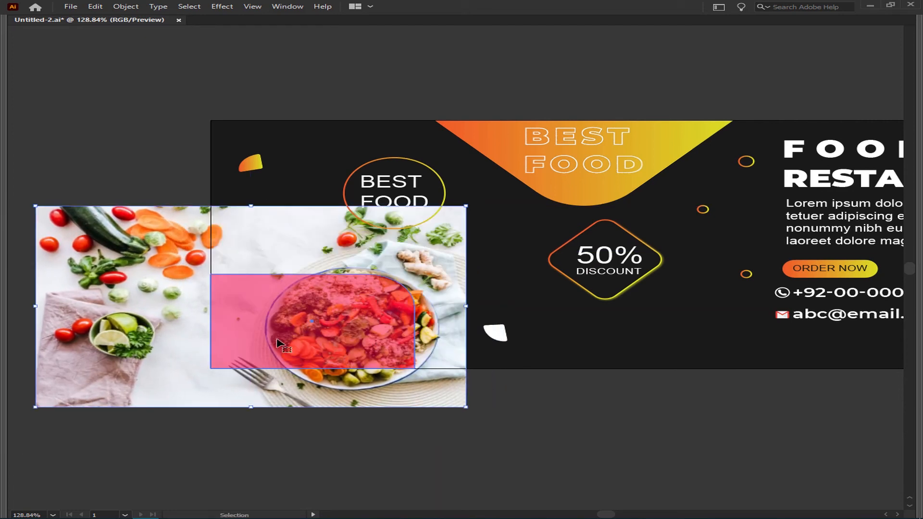
right_click(308, 327)
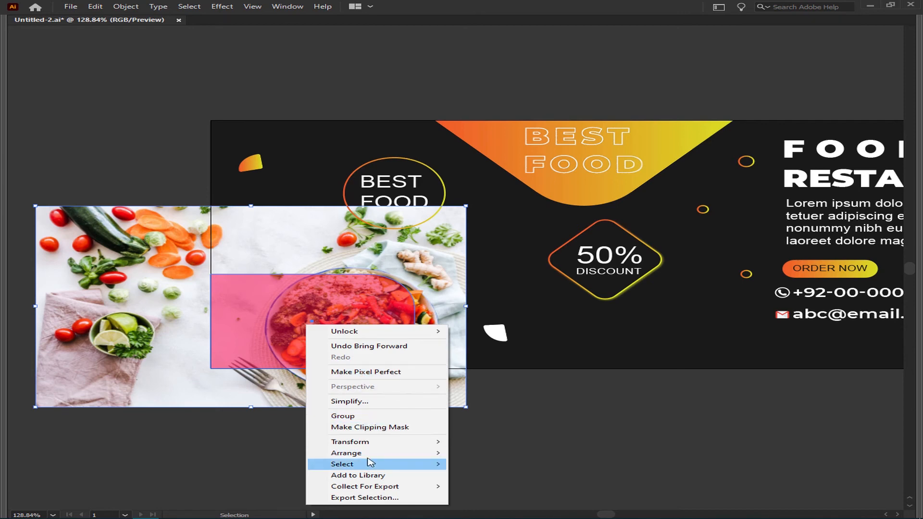
click(368, 427)
click(427, 432)
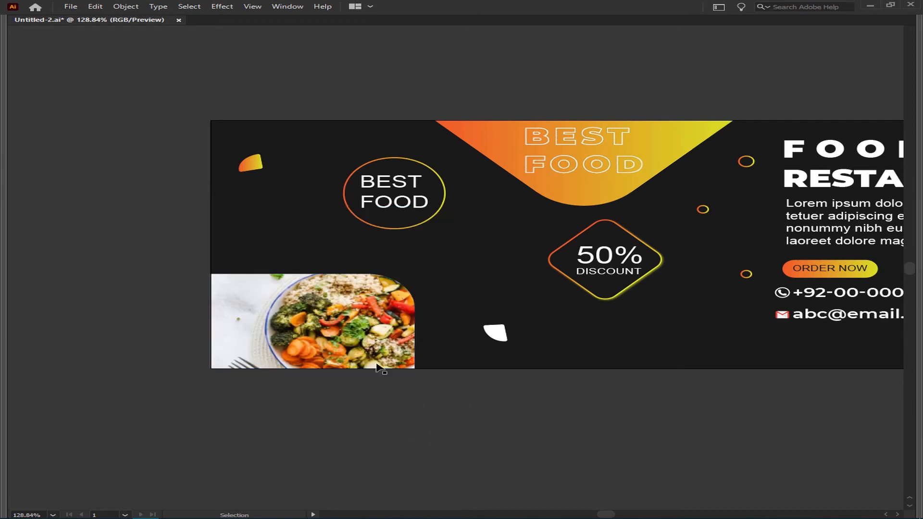
Move the white quarter shape to just above the clipped food photo
drag(477, 420, 341, 453)
scroll(327, 402, down, 1)
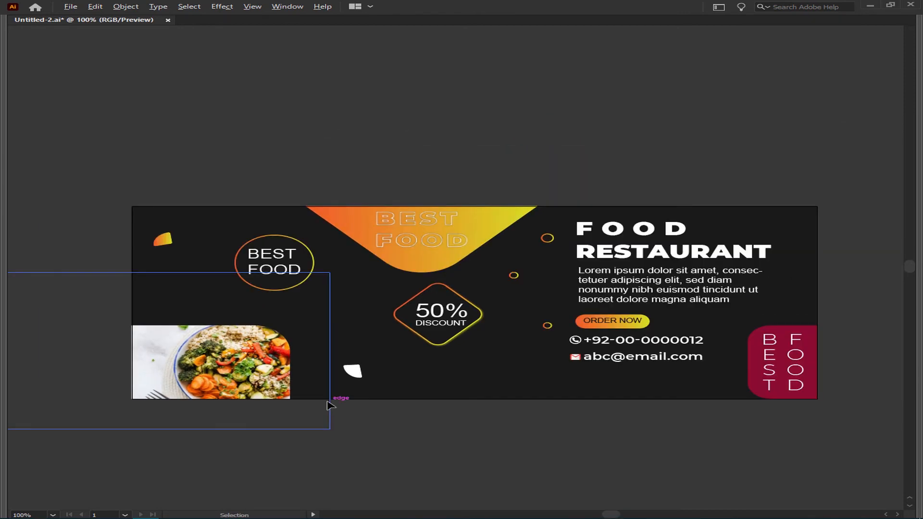
key(ctrl+0)
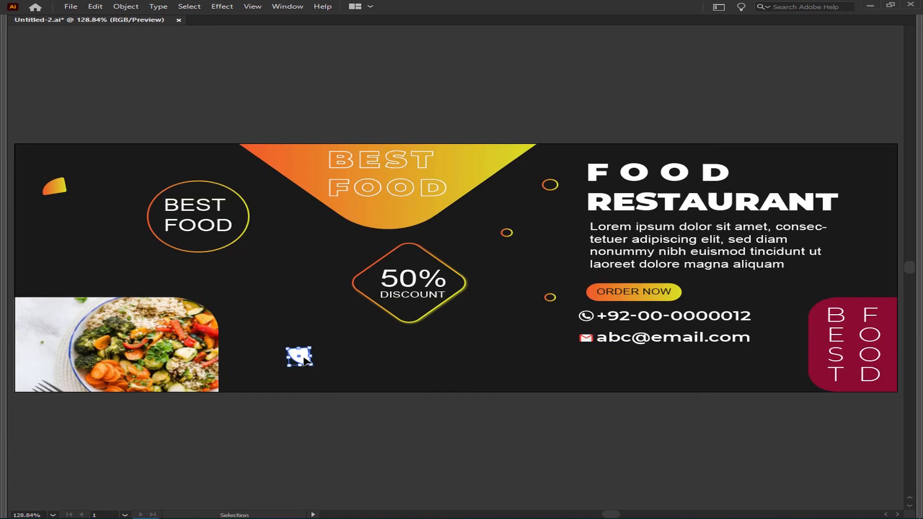
drag(305, 360, 108, 278)
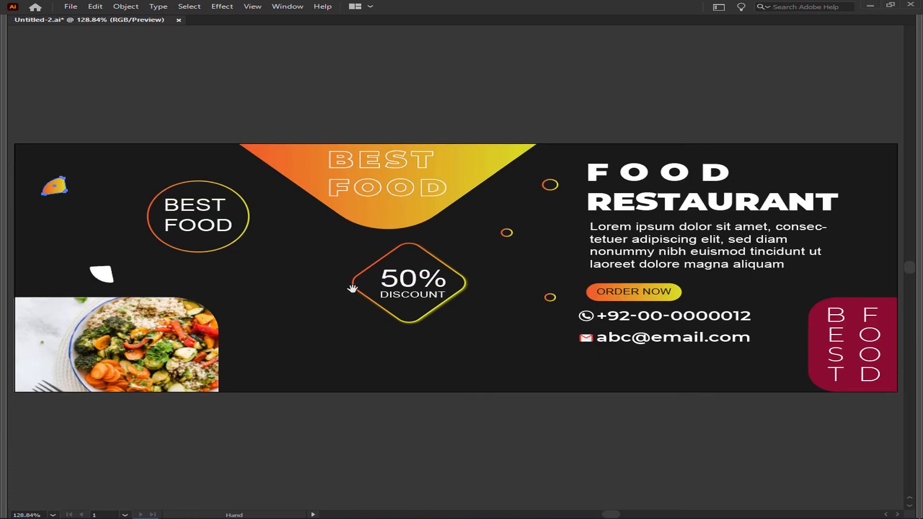
drag(352, 289, 295, 286)
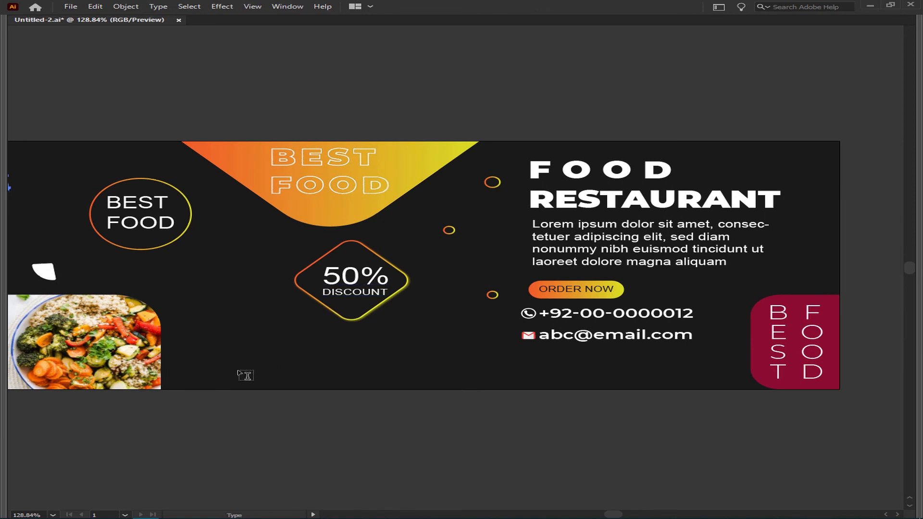
key(z)
drag(268, 163, 452, 230)
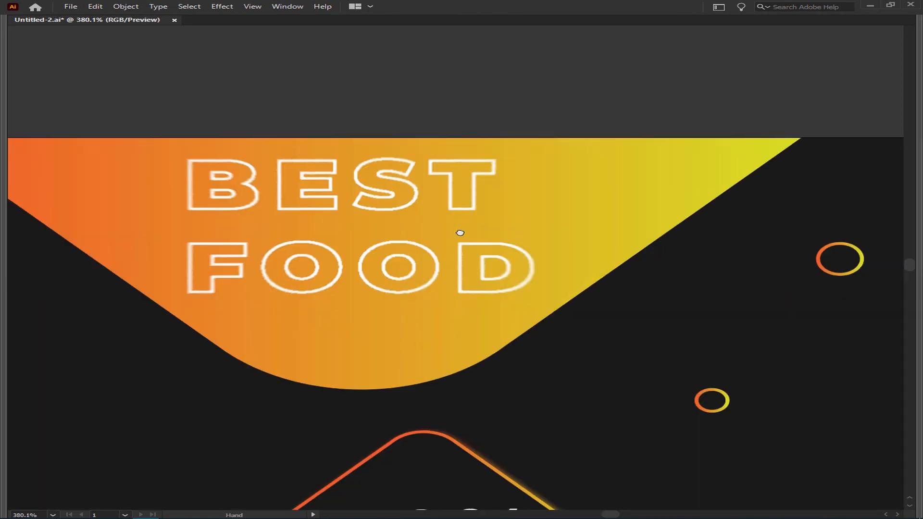
scroll(442, 274, down, 8)
key(ctrl+0)
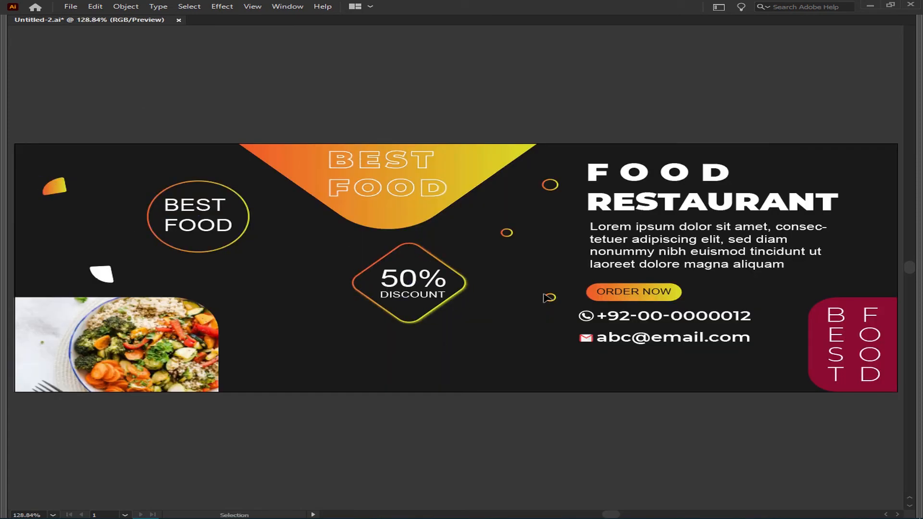
Place a copy of the small gradient ring between the food photo and the 50% discount badge
drag(544, 298, 298, 336)
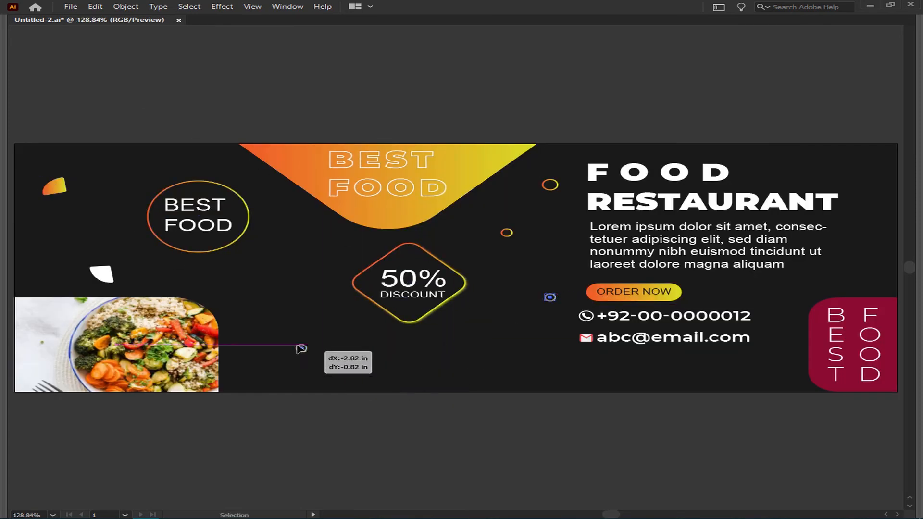
mouse_move(405, 385)
mouse_down()
mouse_move(381, 385)
mouse_move(411, 389)
mouse_up()
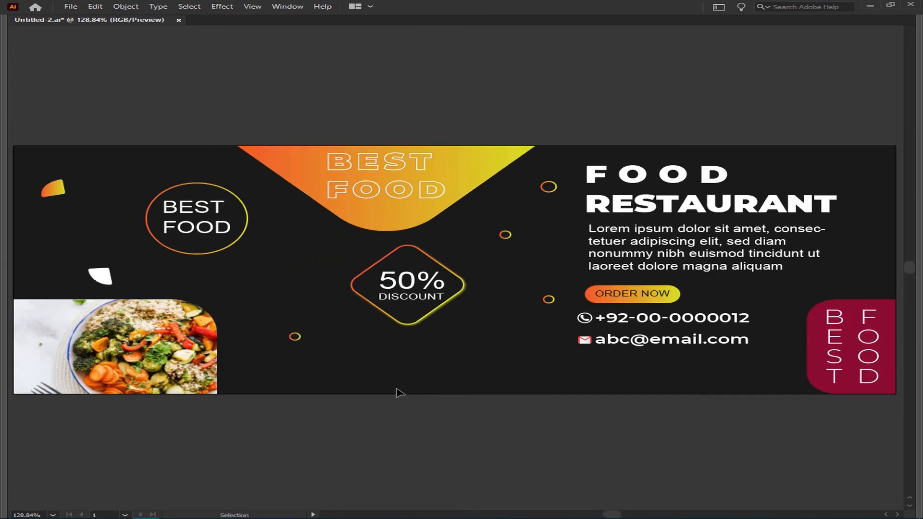
click(315, 374)
key(Escape)
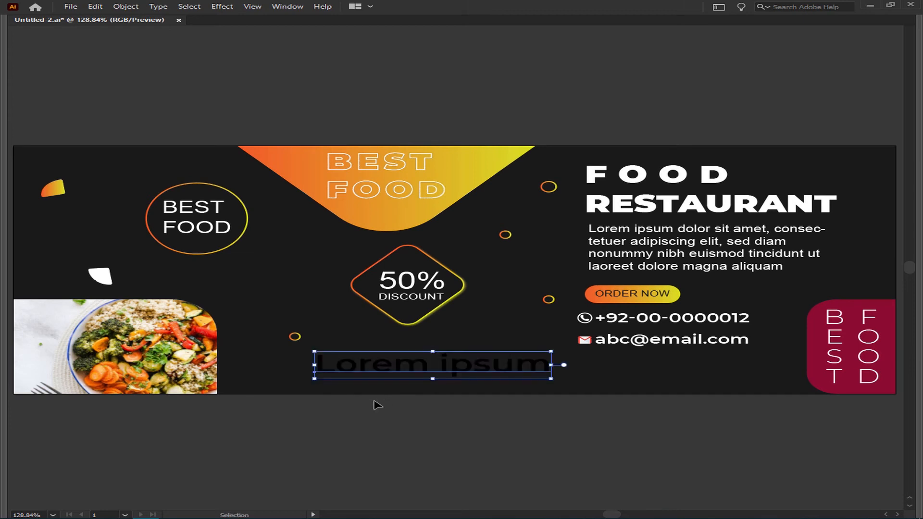
key(Delete)
key(ctrl+0)
click(192, 347)
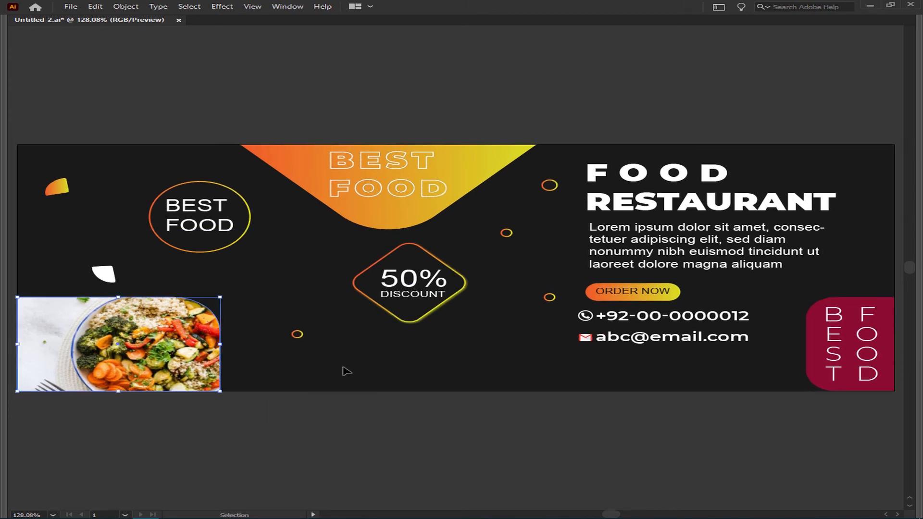
Draw a black ellipse just below the 50% discount badge, overlapping the banner's lower edge
drag(543, 405, 464, 401)
drag(243, 412, 411, 300)
key(v)
drag(361, 373, 364, 388)
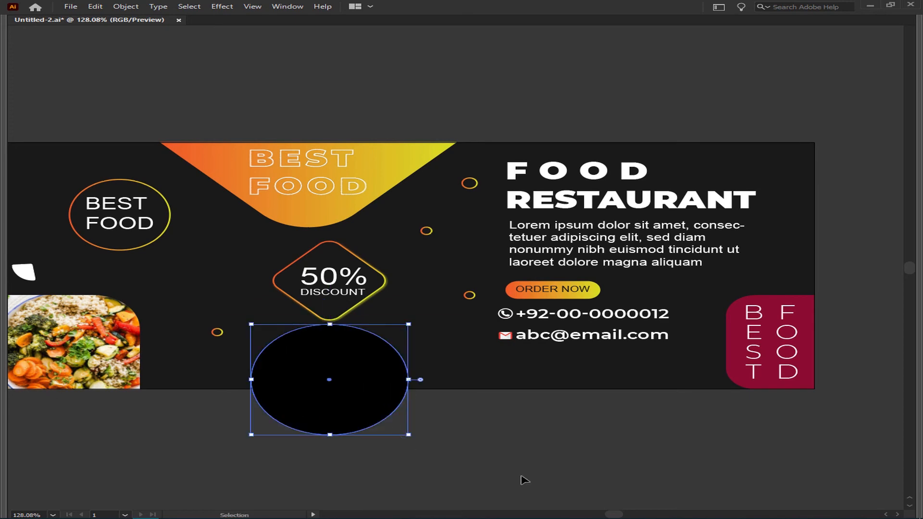
Switch to the browser, try to copy the plated salad photo from Pexels into the Illustrator document, and delete the pasted image
click(524, 478)
click(279, 518)
key(Escape)
click(423, 259)
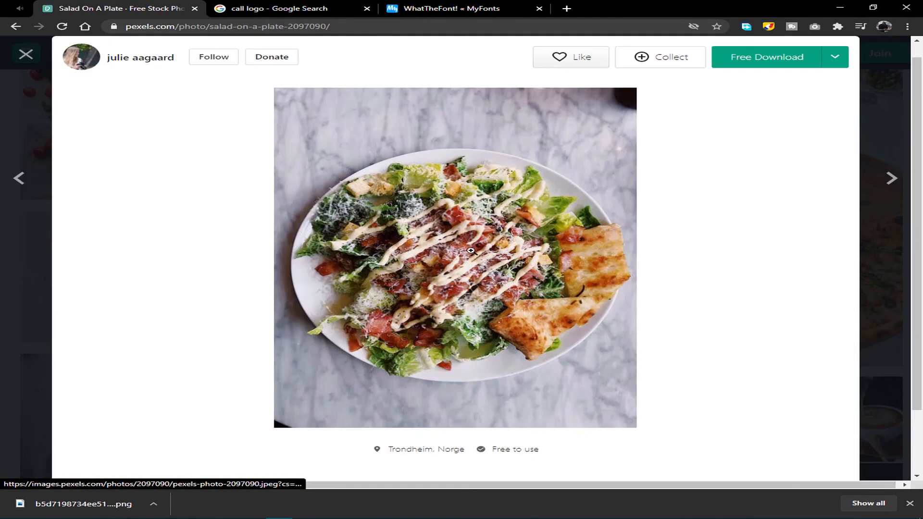
right_click(463, 216)
click(511, 319)
key(alt+Tab)
key(ctrl+v)
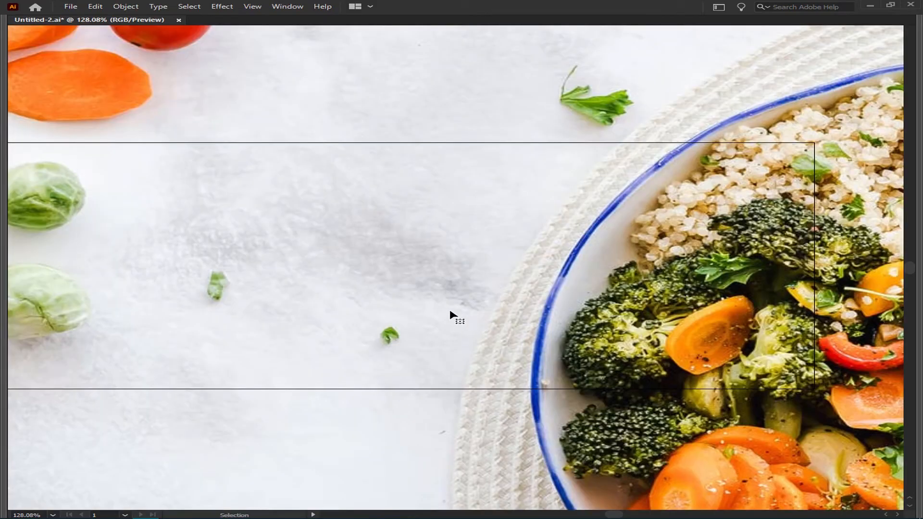
scroll(449, 313, down, 5)
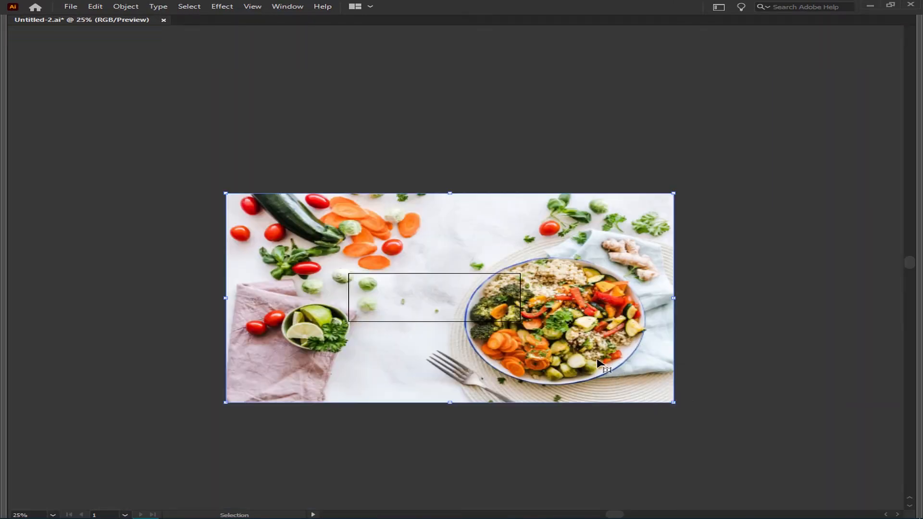
key(Delete)
Copy the plated salad photo from the Pexels page, paste it into the Illustrator document and move it below the banner
key(alt+Tab)
right_click(408, 266)
click(464, 365)
key(alt+Tab)
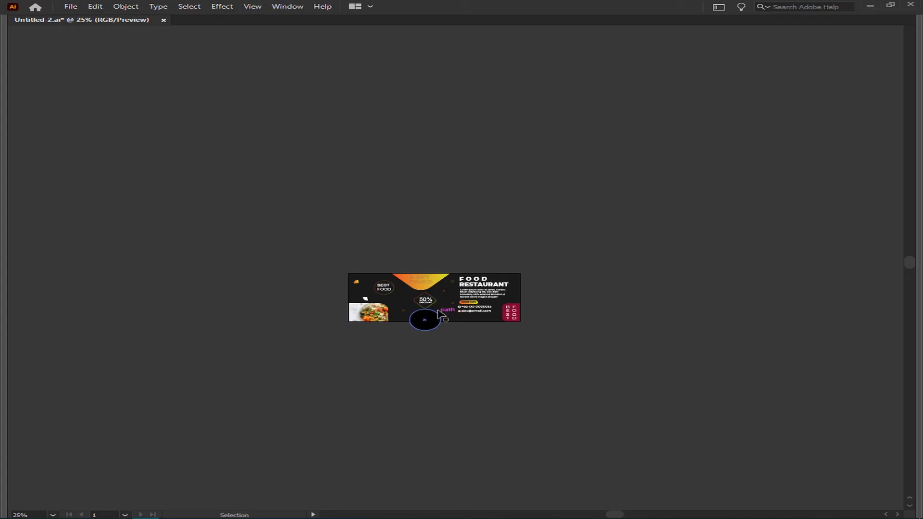
key(ctrl+v)
drag(572, 375, 502, 317)
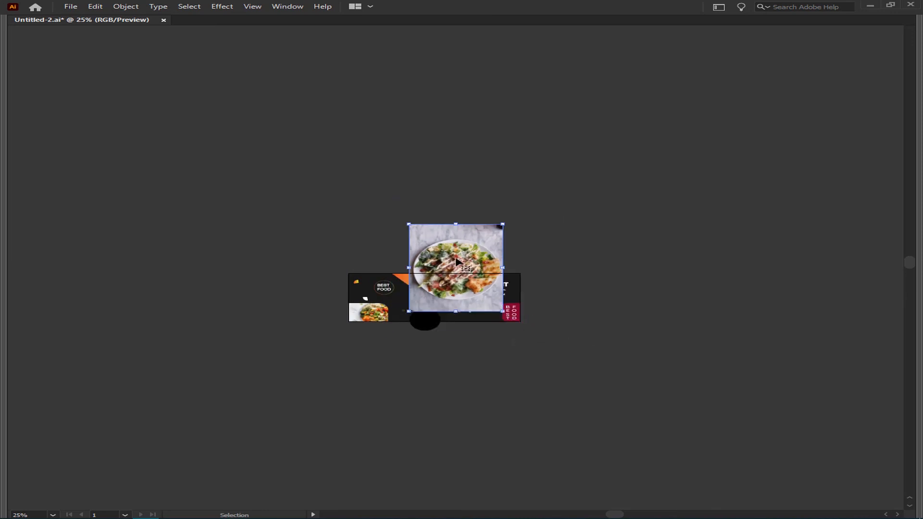
drag(457, 259, 436, 375)
Crop the plated salad photo to remove the excess background above and below the plate
key(Tab)
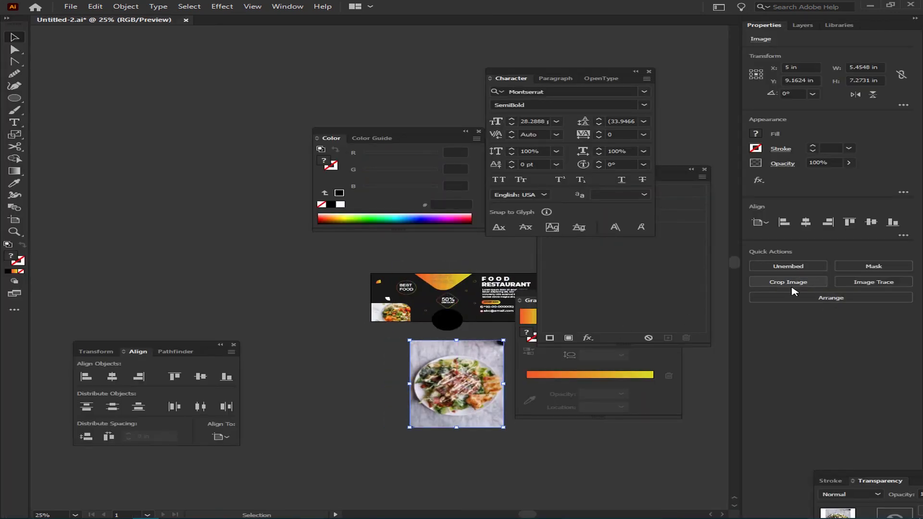
click(794, 291)
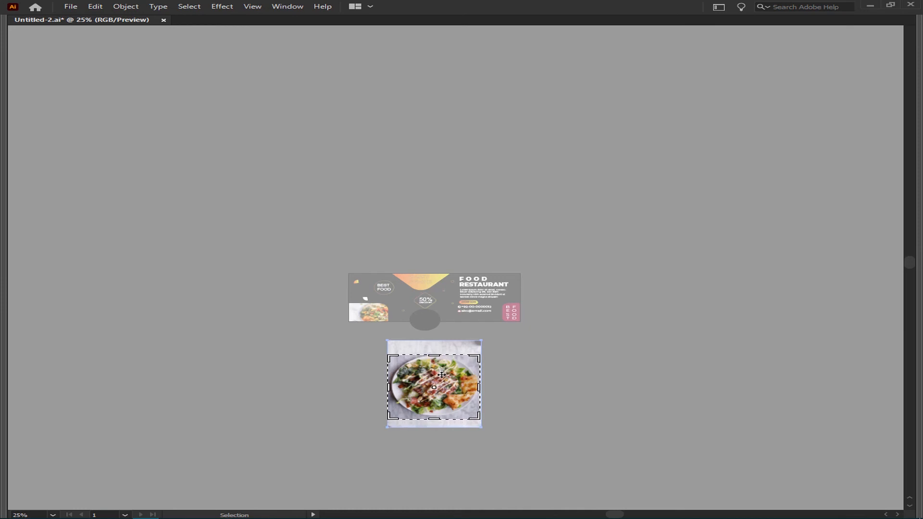
drag(434, 417, 434, 419)
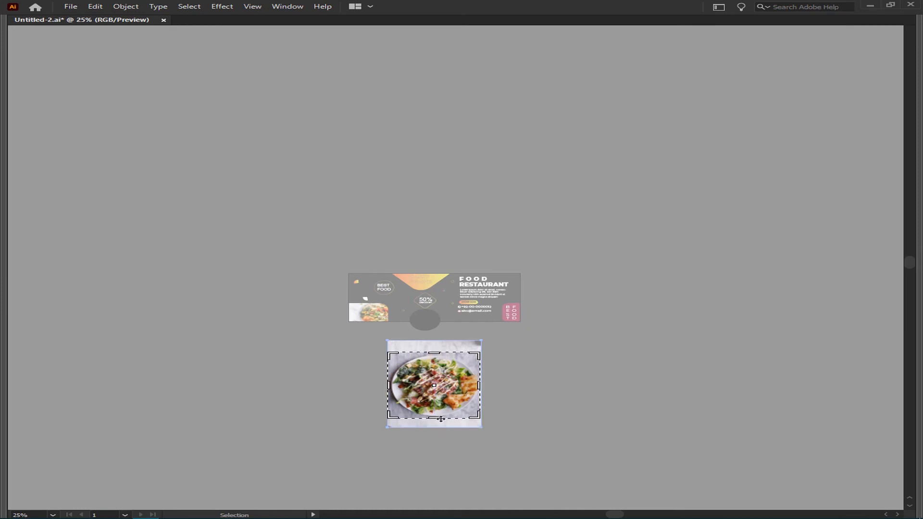
key(Return)
Move the cropped salad photo over the banner's lower-right corner and delete the black ellipse below the discount badge
key(ctrl+0)
key(space)
drag(581, 417, 307, 28)
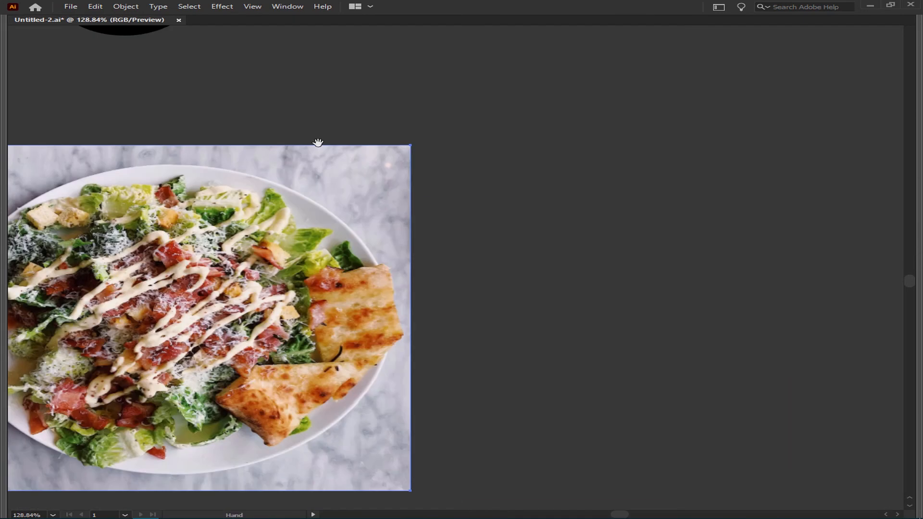
drag(202, 290, 340, 269)
drag(387, 311, 387, 137)
key(space)
drag(423, 116, 658, 408)
click(255, 320)
key(Delete)
key(space)
drag(528, 397, 298, 247)
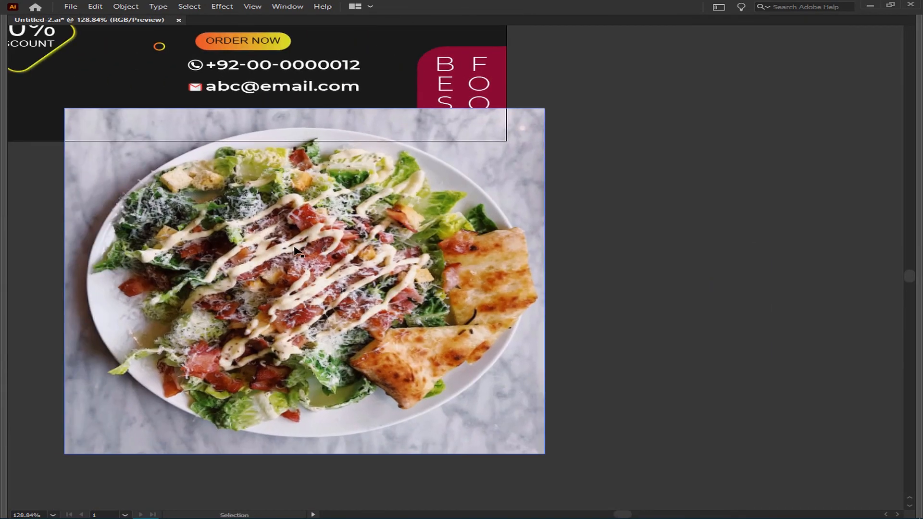
Draw a large black ellipse covering the salad plate and shift it left to fit over the photo
key(l)
drag(128, 117, 615, 462)
key(v)
drag(488, 363, 434, 361)
key(ctrl+shift+bracketleft)
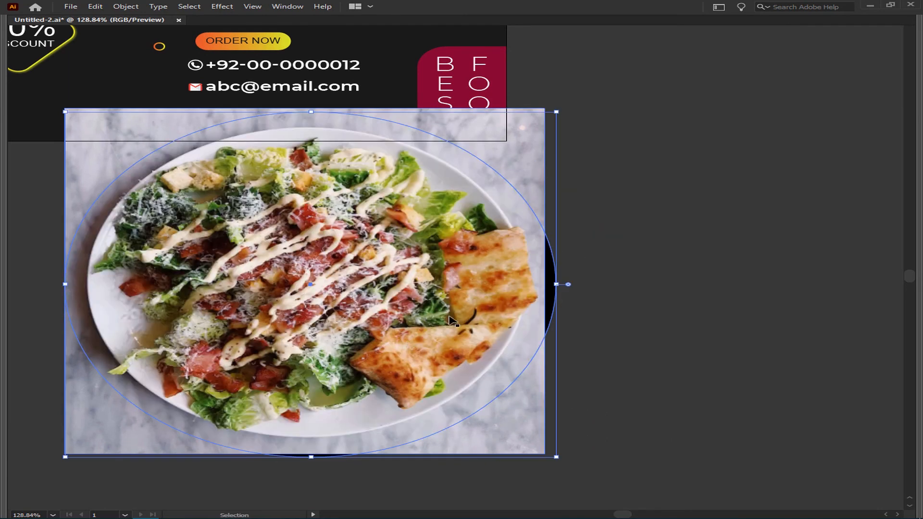
key(ctrl+z)
Clip the salad photo to the ellipse with a clipping mask and enlarge the result slightly
shift+click(123, 142)
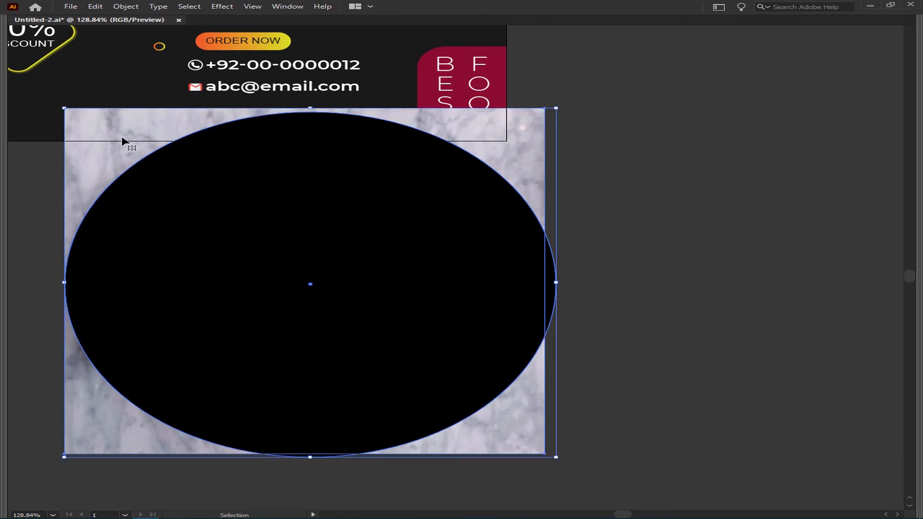
right_click(85, 144)
click(136, 233)
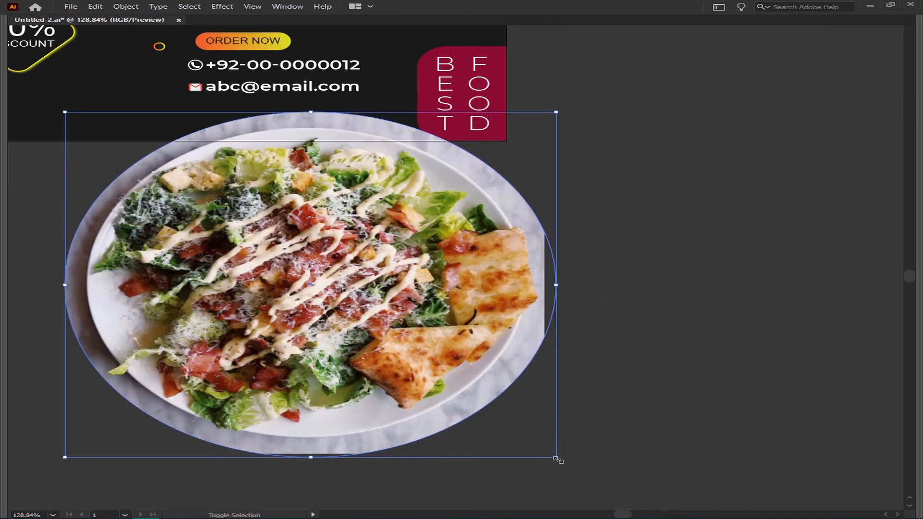
drag(556, 458, 565, 464)
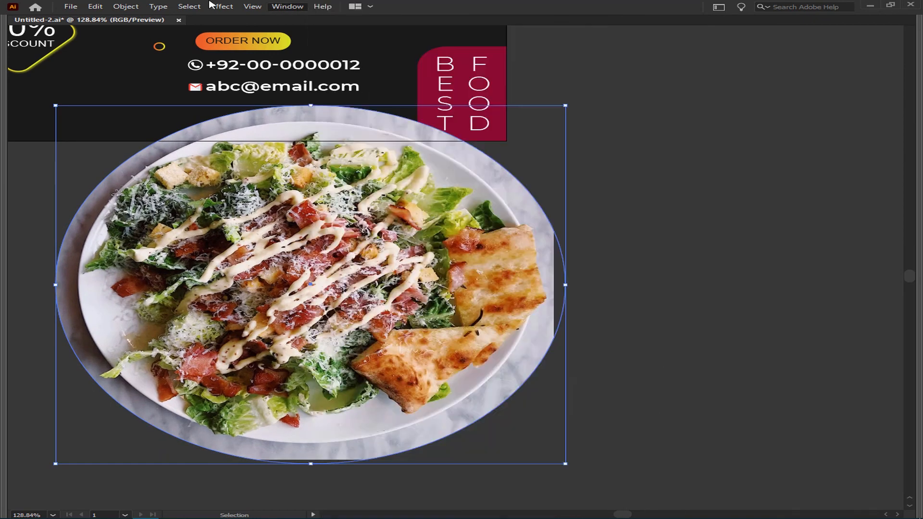
Open the Transparency settings beside the photo and undo the enlargement and clipping mask
click(287, 6)
click(387, 466)
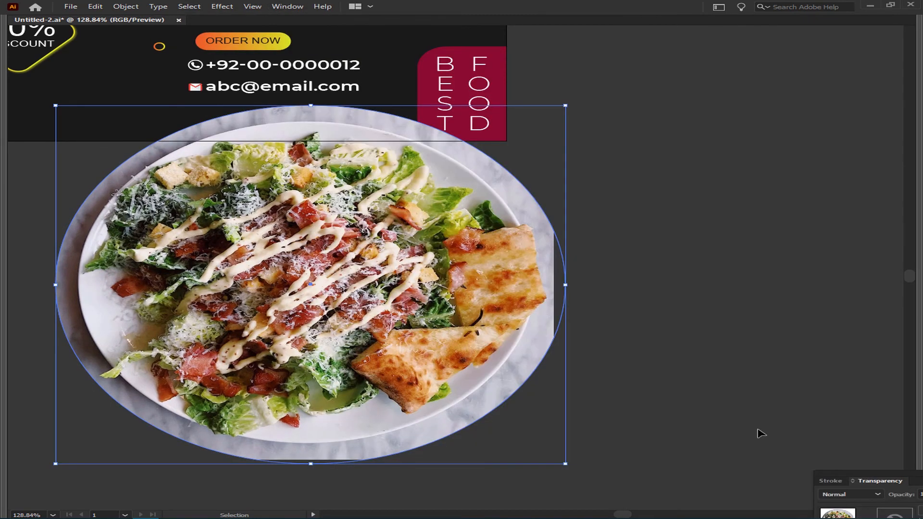
drag(882, 475, 578, 146)
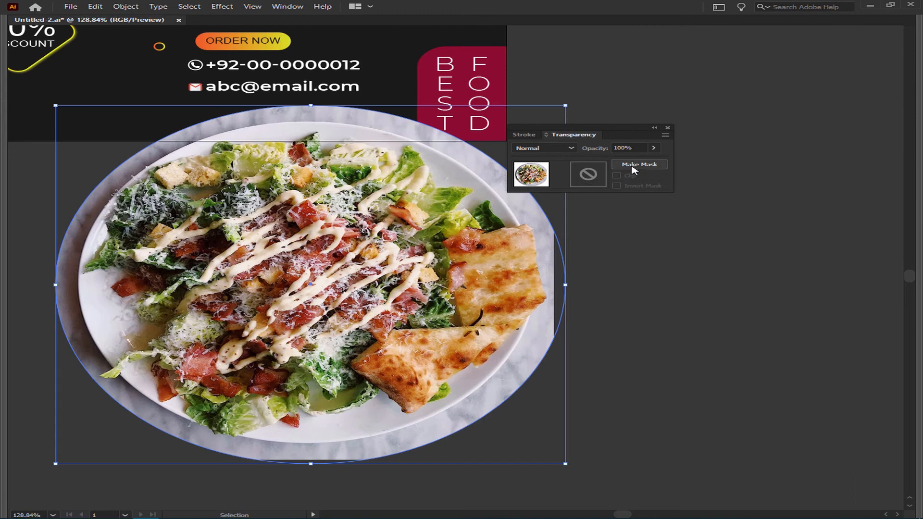
key(ctrl+z)
key(ctrl+z)
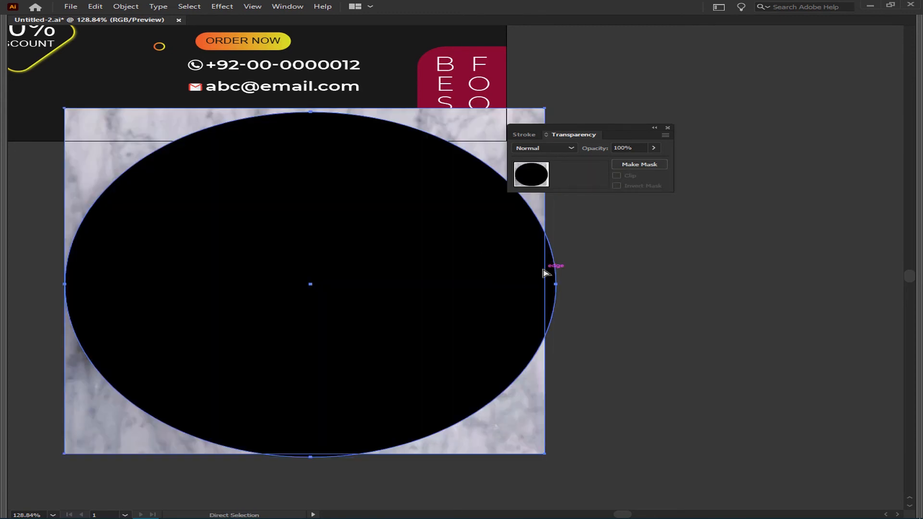
key(v)
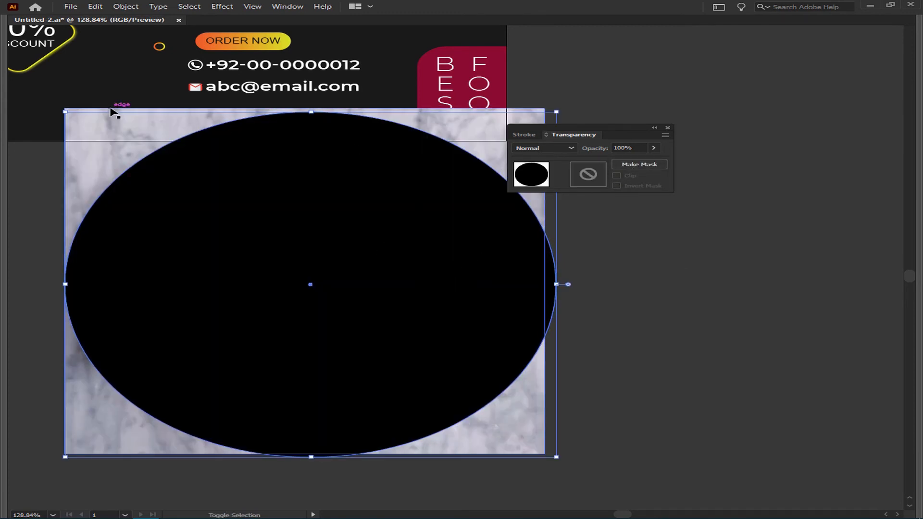
Try applying an opacity mask to the ellipse, undo the attempts and earlier changes, and close the Transparency settings
click(646, 164)
key(ctrl+z)
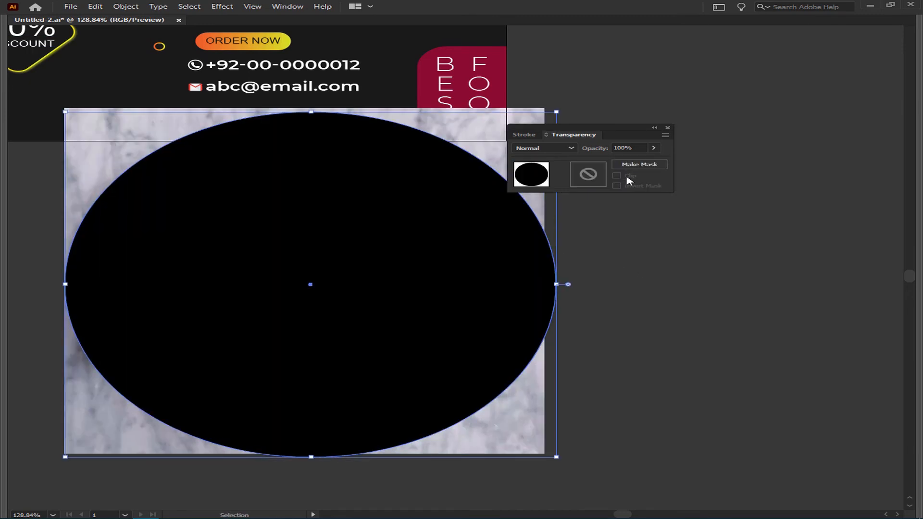
click(630, 165)
key(ctrl+z)
key(ctrl+z)
key(ctrl+z)
key(ctrl+z)
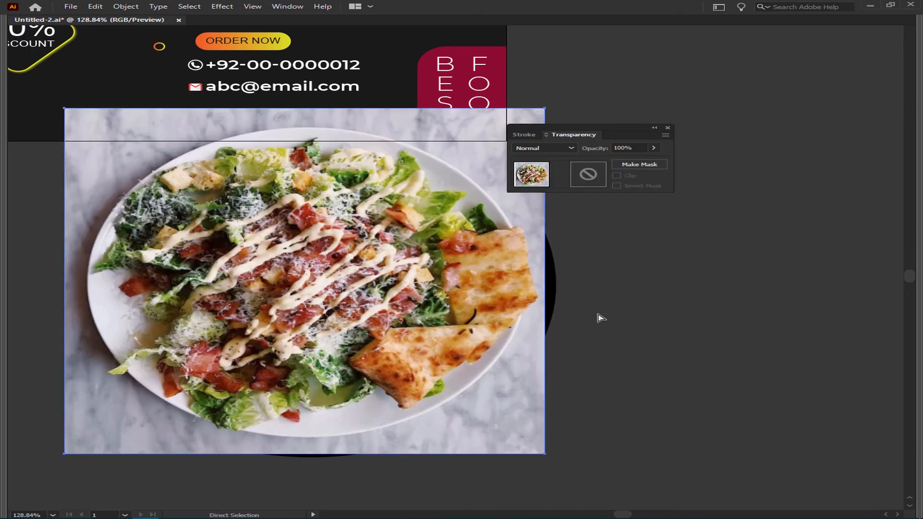
click(667, 128)
key(ctrl+z)
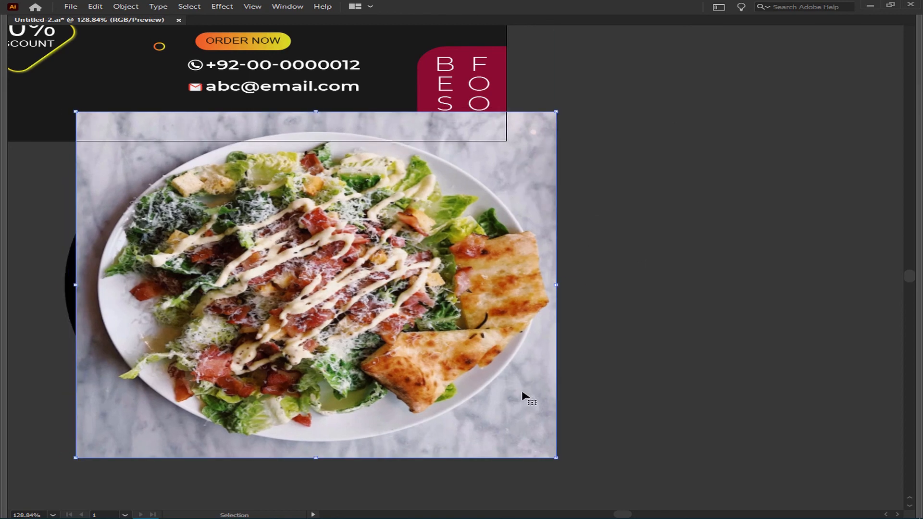
Enlarge the salad photo to about 6.9 by 7.07 in and nudge its position over the ellipse
drag(557, 460, 629, 502)
scroll(473, 300, down, 3)
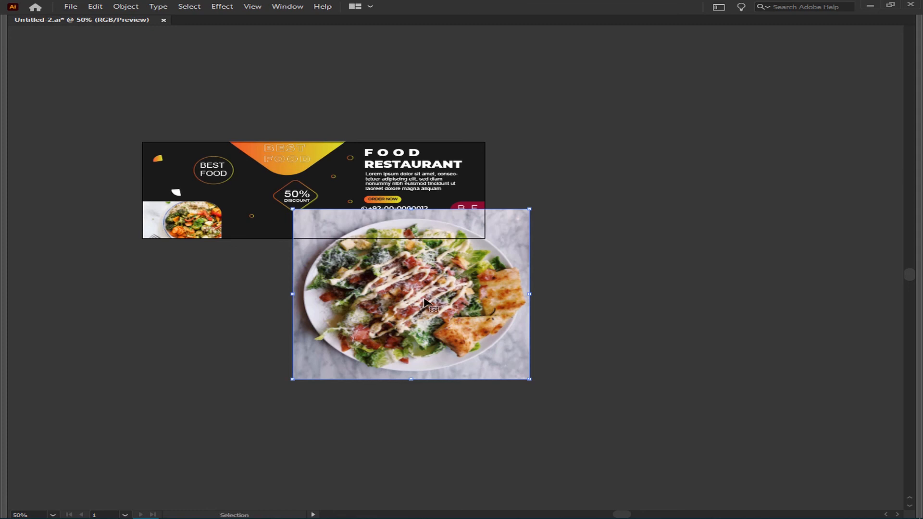
key(Tab)
key(Tab)
mouse_move(366, 290)
mouse_down()
mouse_move(529, 303)
mouse_move(525, 293)
mouse_move(350, 288)
mouse_up()
key(Tab)
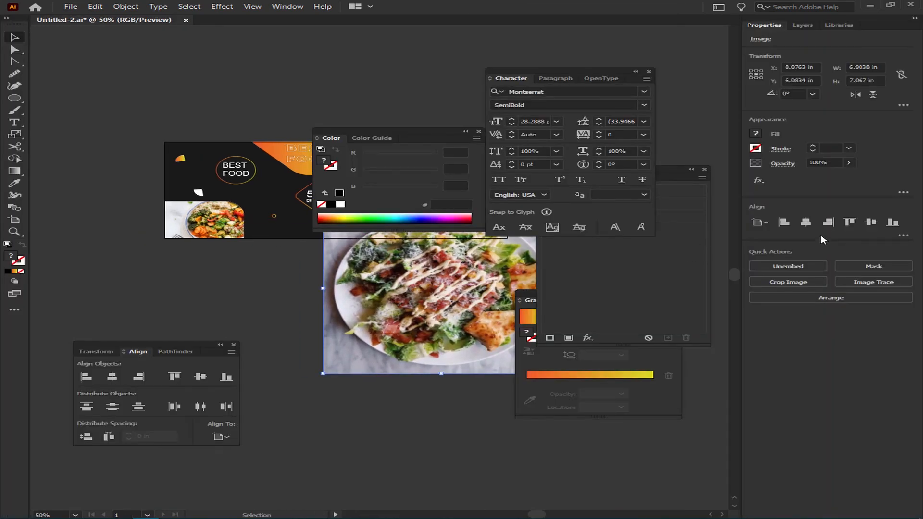
key(Tab)
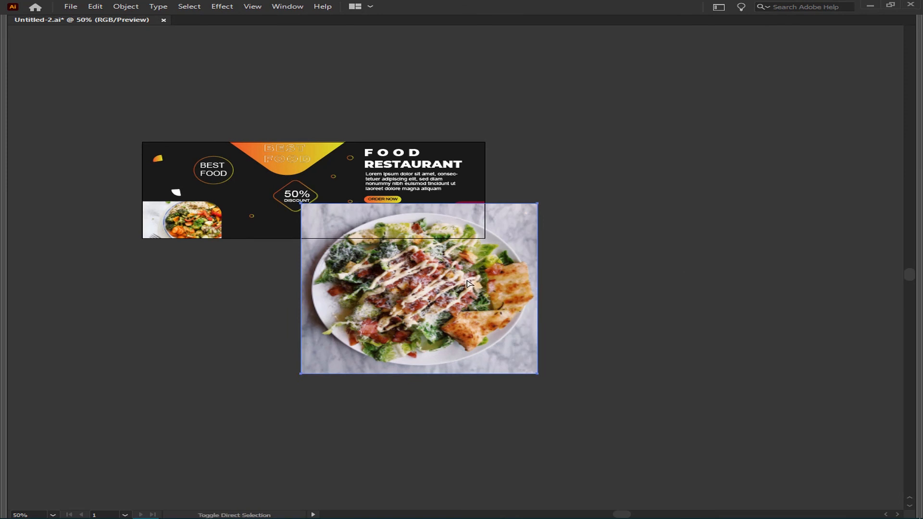
Center the salad photo behind the black ellipse and clip it to the ellipse with a clipping mask
key(ctrl+shift+bracketleft)
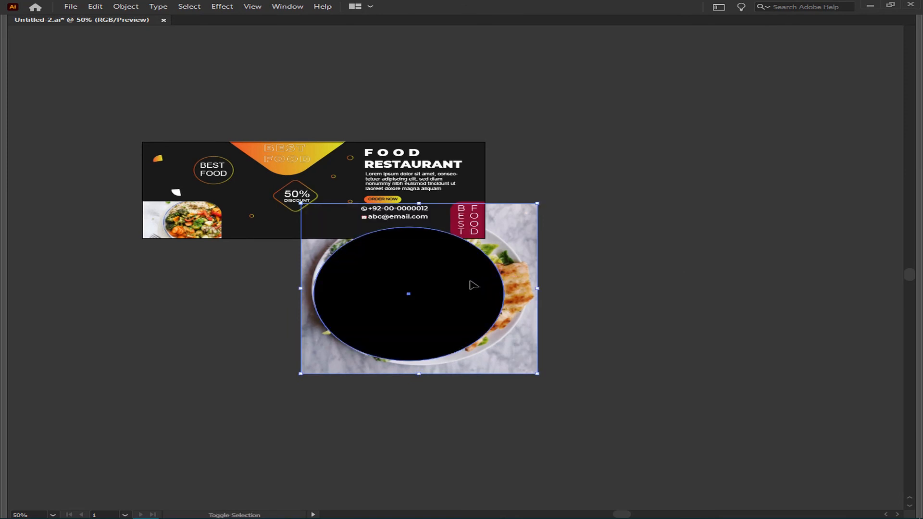
key(shift+F7)
click(110, 376)
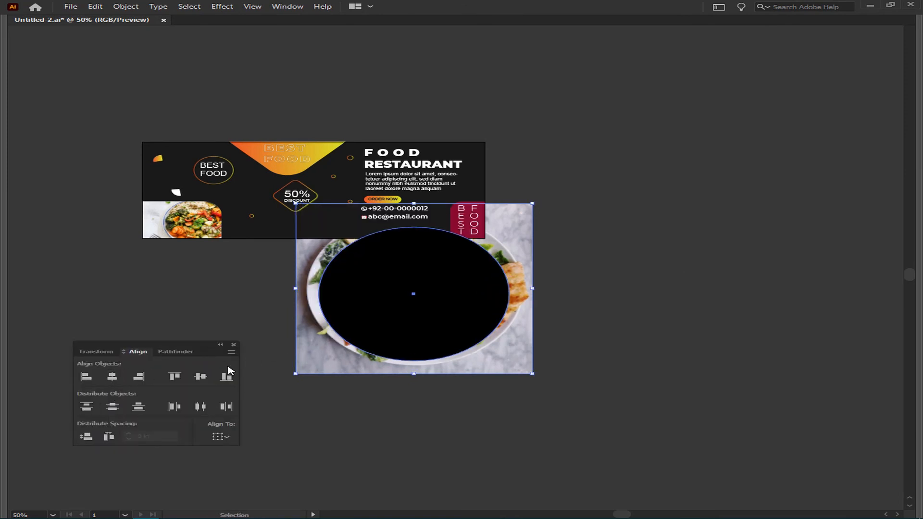
click(200, 376)
right_click(418, 344)
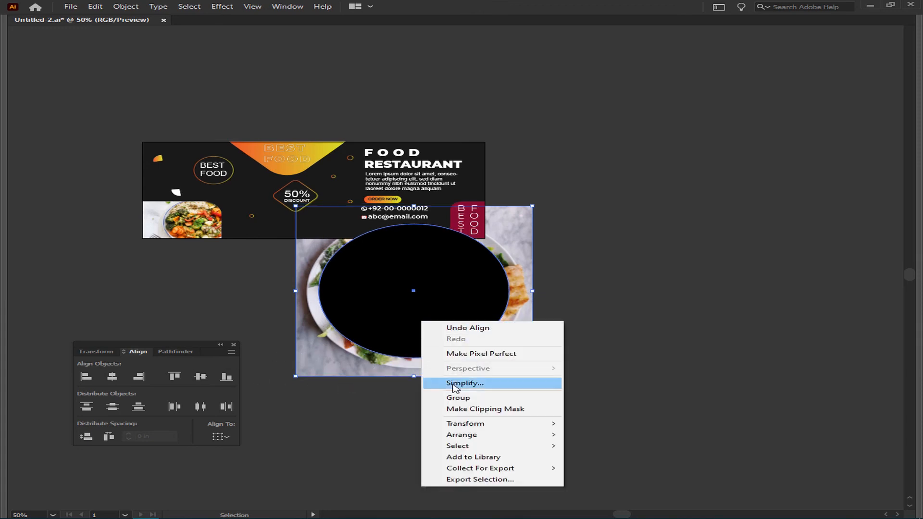
click(476, 408)
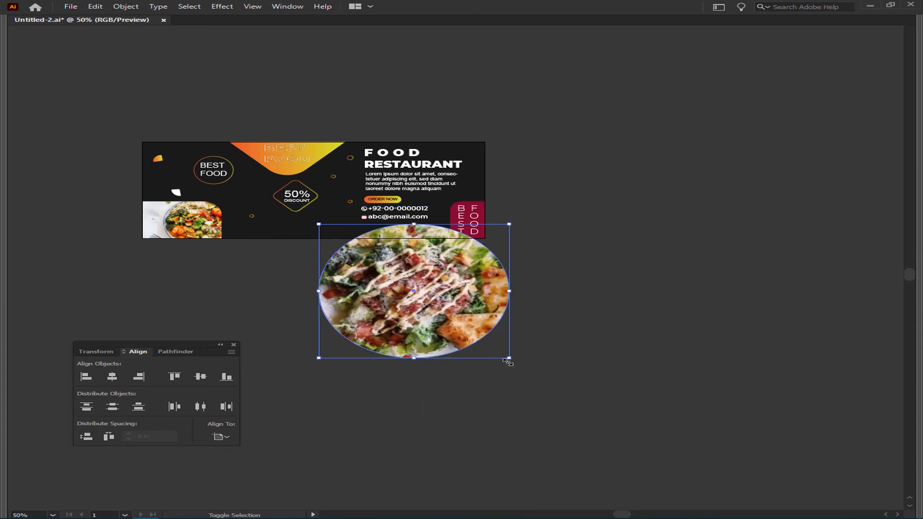
Shrink the clipped salad photo to a small round and place it below and right of the 50% discount badge
drag(509, 358, 329, 255)
key(ctrl+0)
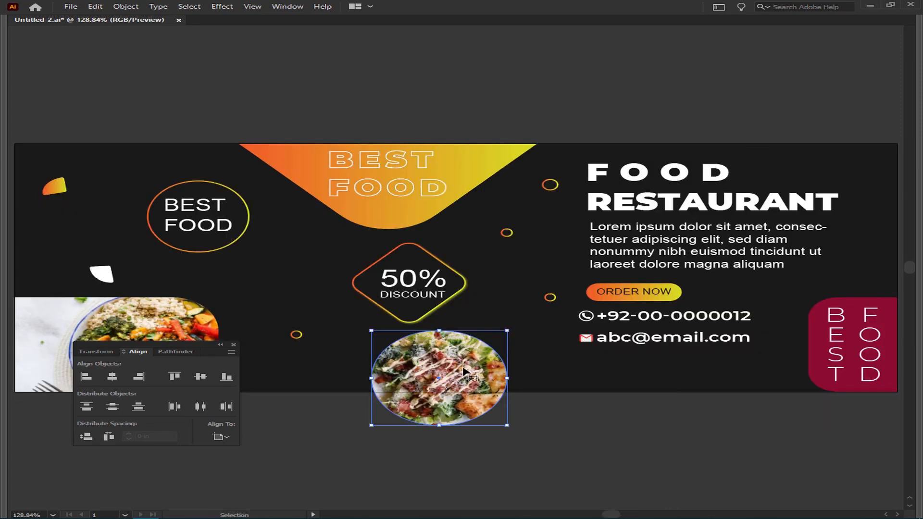
drag(463, 372, 526, 332)
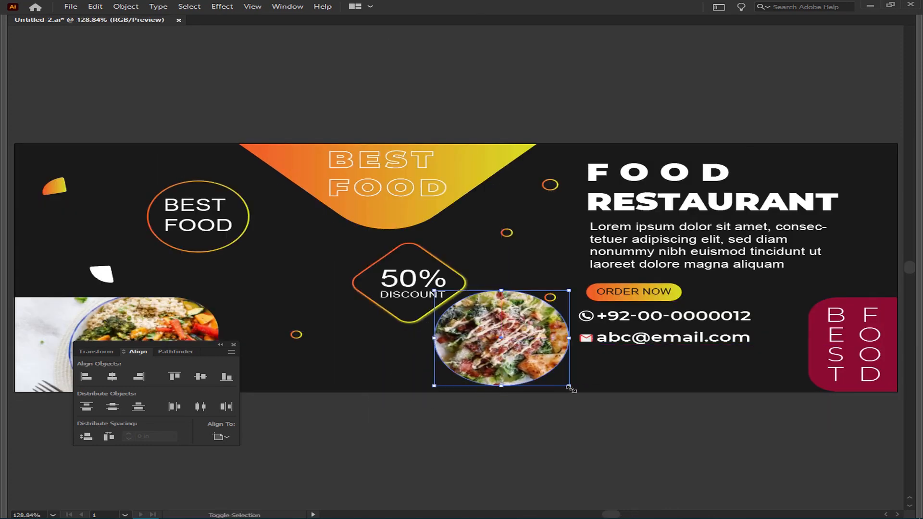
drag(569, 388, 501, 358)
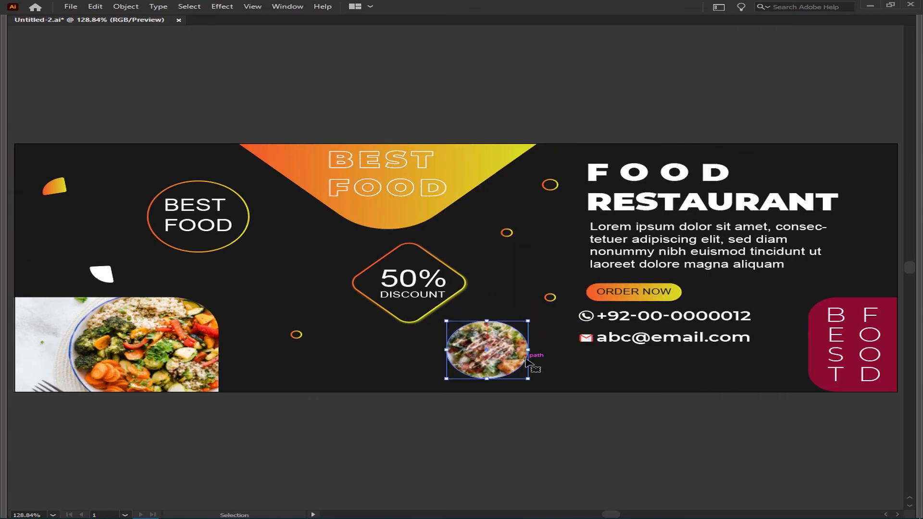
Give the round salad photo a bright crimson outline
key(Tab)
double_click(22, 263)
drag(430, 242, 467, 195)
click(611, 199)
click(494, 437)
key(Tab)
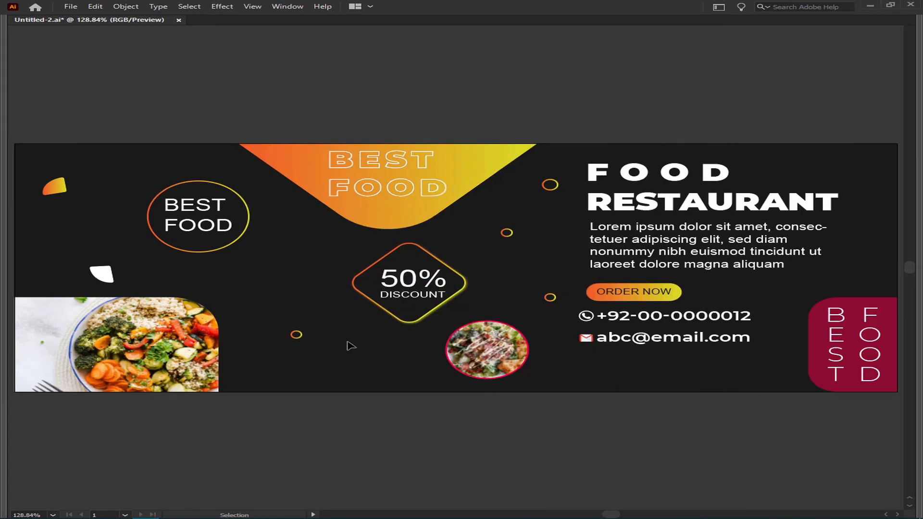
Try an orange-to-yellow gradient outline on the round salad photo, sampled from the gradient triangle
key(Tab)
key(Tab)
key(i)
click(513, 348)
key(i)
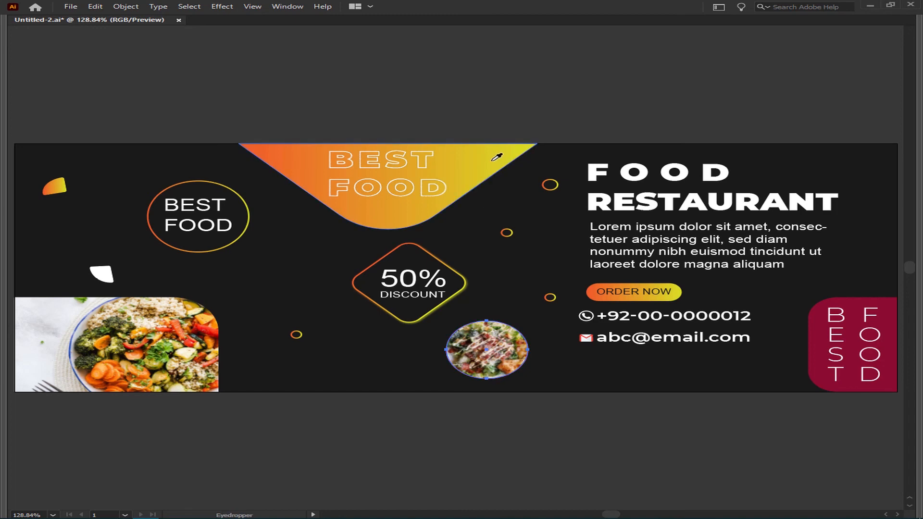
key(v)
key(ctrl+space)
drag(396, 303, 671, 410)
drag(448, 331, 514, 348)
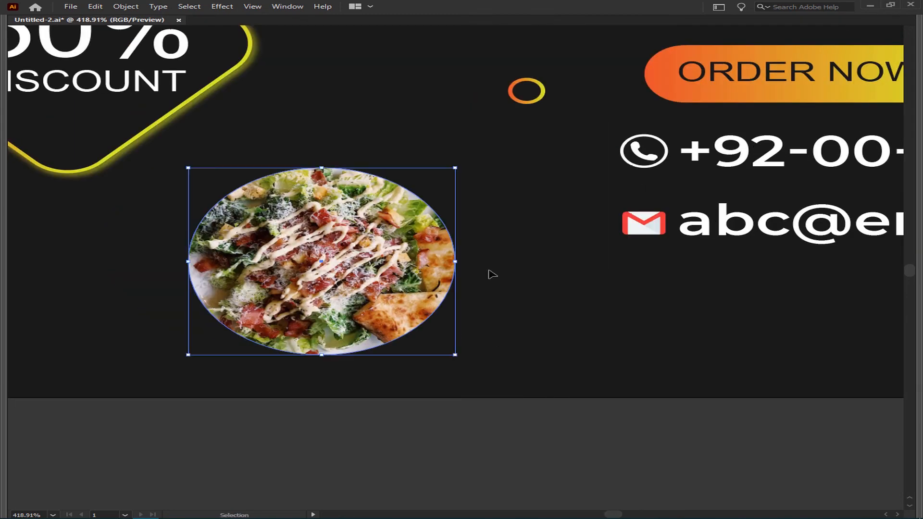
key(Tab)
click(22, 245)
key(Tab)
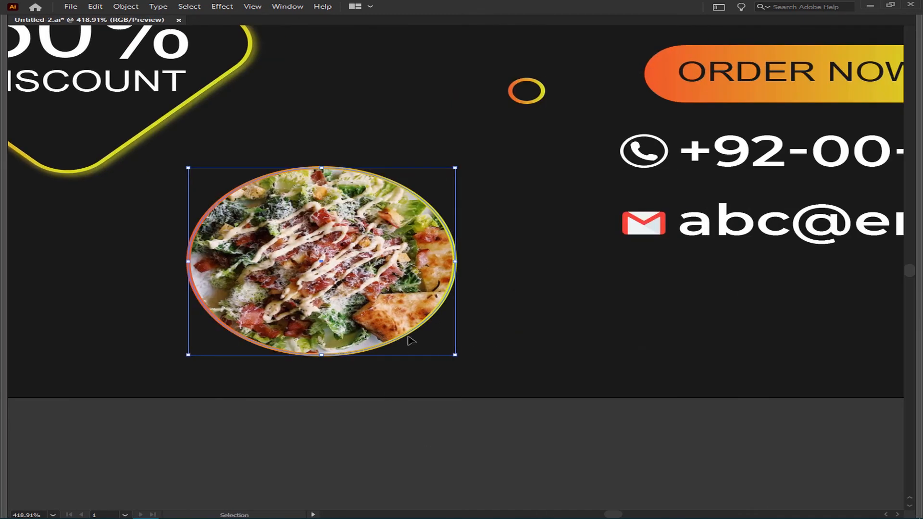
Make the round salad photo's outline white
key(Tab)
double_click(22, 264)
mouse_move(295, 281)
mouse_down()
mouse_move(266, 272)
mouse_move(256, 179)
mouse_up()
click(614, 200)
key(ctrl+0)
key(Tab)
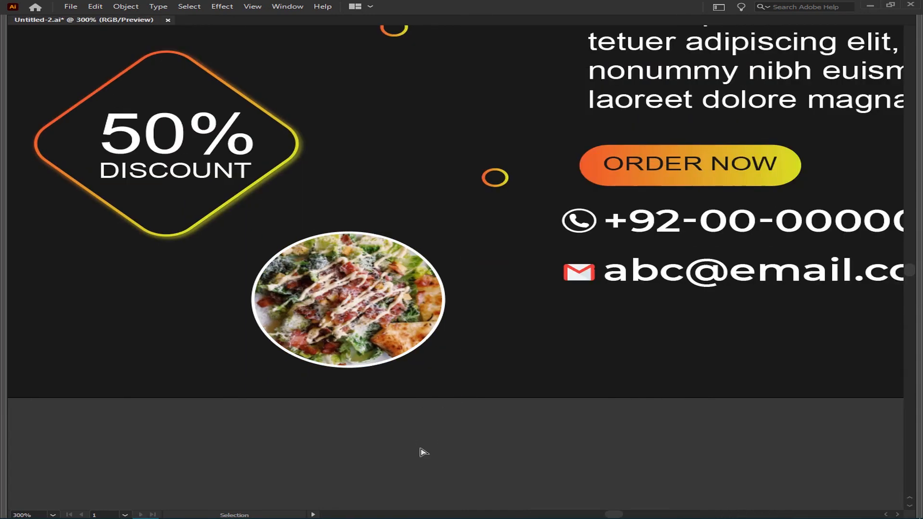
Duplicate the round salad photo, lower the copy's opacity and place it beside the large vegetable bowl photo
drag(543, 330, 539, 327)
drag(527, 375, 329, 311)
key(Tab)
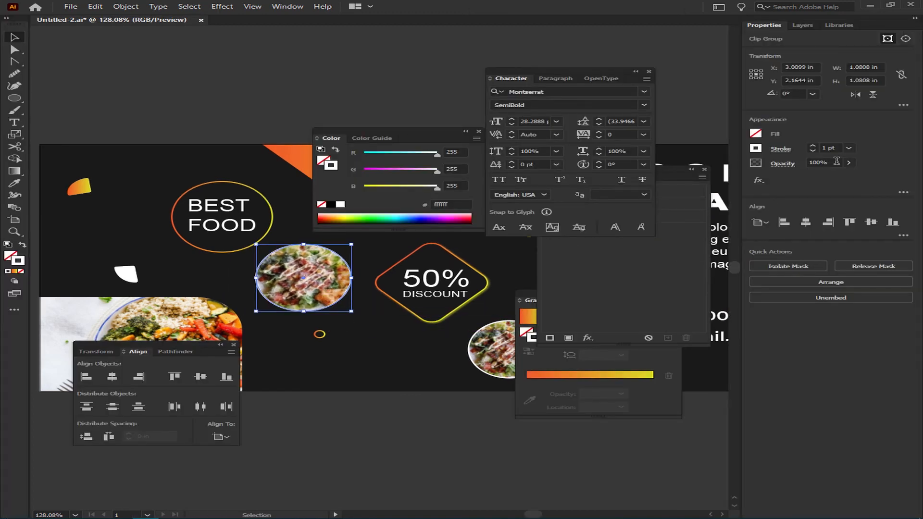
key(Return)
key(Tab)
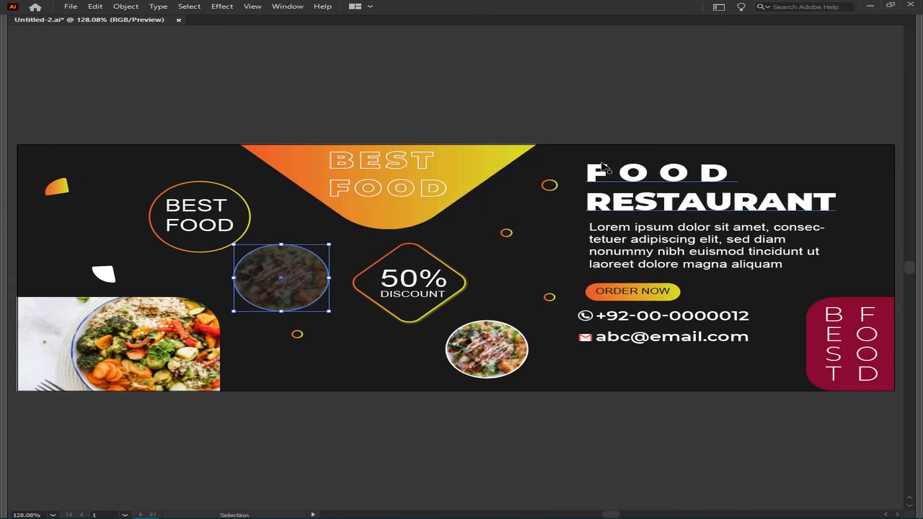
drag(291, 286, 264, 362)
click(372, 446)
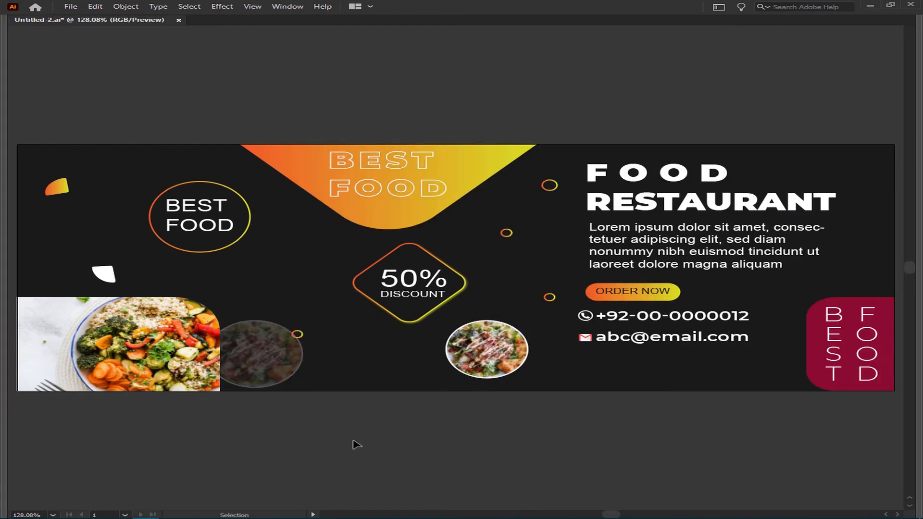
Delete the faded copy of the round salad photo
key(v)
click(260, 368)
key(Delete)
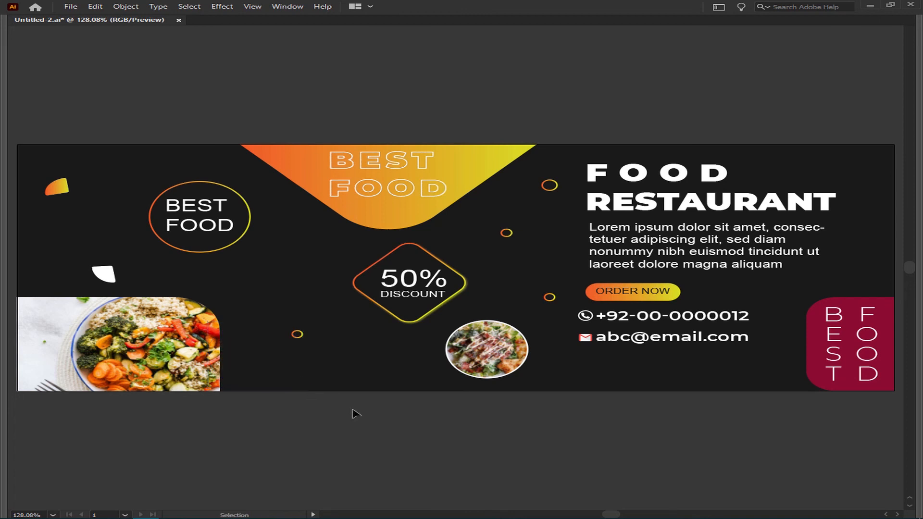
Enlarge the round salad photo slightly about its centre and leave it deselected
click(518, 369)
drag(528, 378, 537, 384)
click(518, 439)
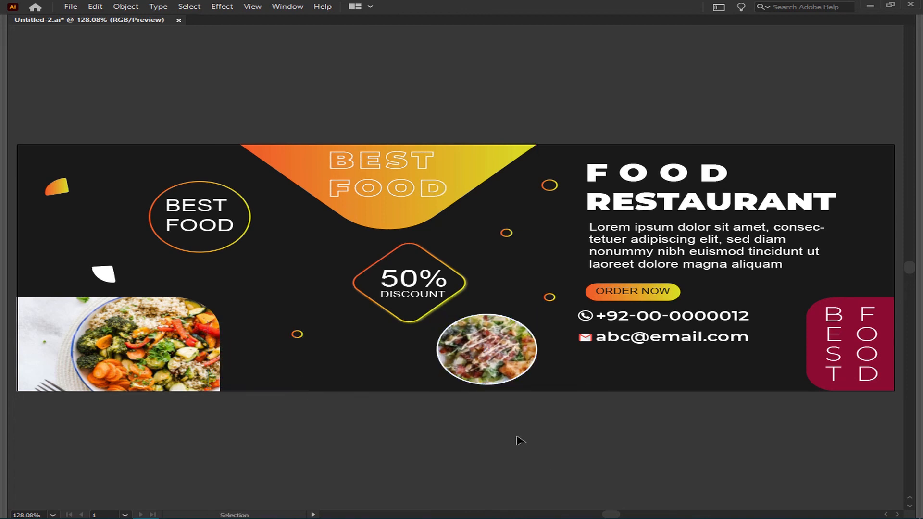
click(531, 371)
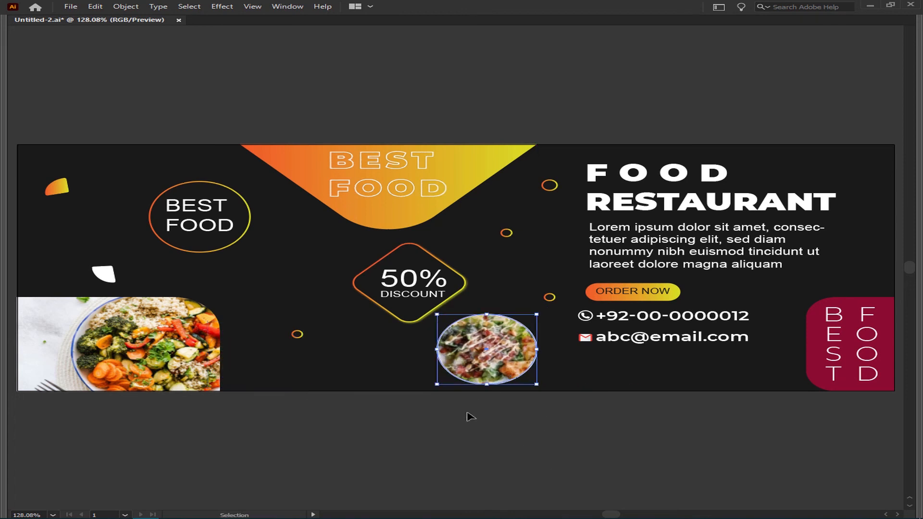
click(468, 416)
drag(313, 242, 486, 317)
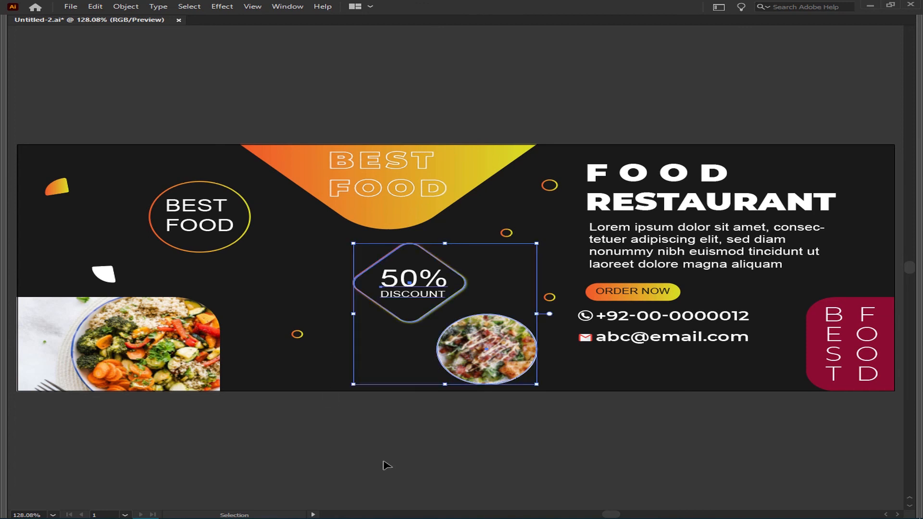
click(383, 465)
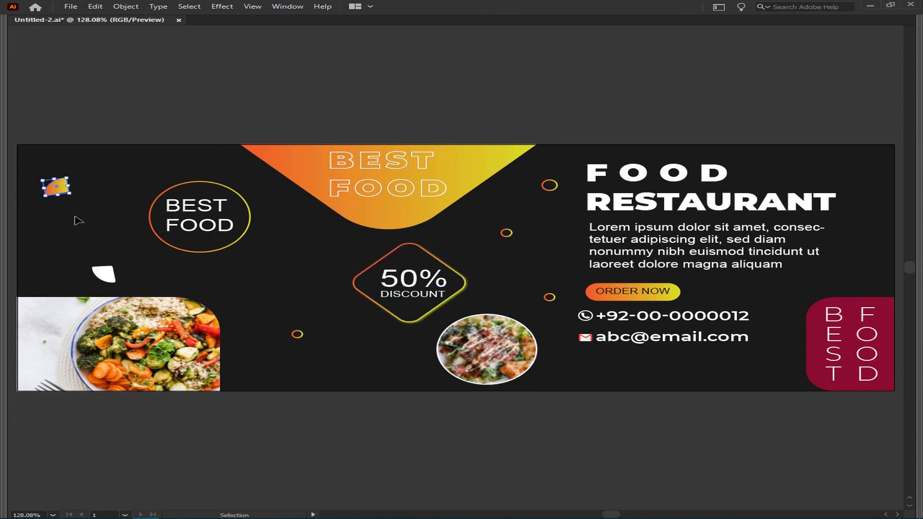
Enlarge the circled BEST FOOD badge and move it up and left, closer to the orange quarter-circle accent
drag(70, 176, 313, 298)
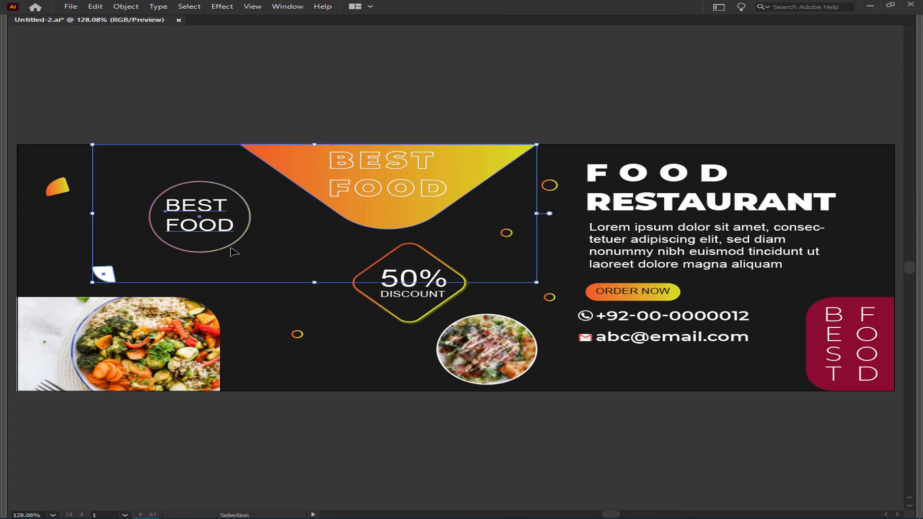
click(231, 293)
drag(258, 293, 227, 244)
click(210, 241)
click(213, 217)
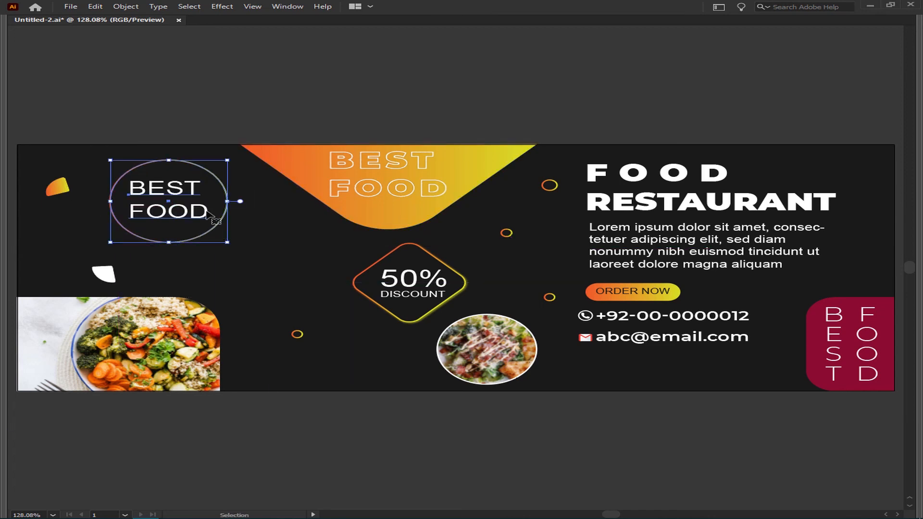
Shift the phone and e-mail text lines slightly right to widen the gap to their icons
scroll(305, 312, down, 1)
drag(534, 388, 379, 370)
drag(255, 406, 309, 397)
click(307, 368)
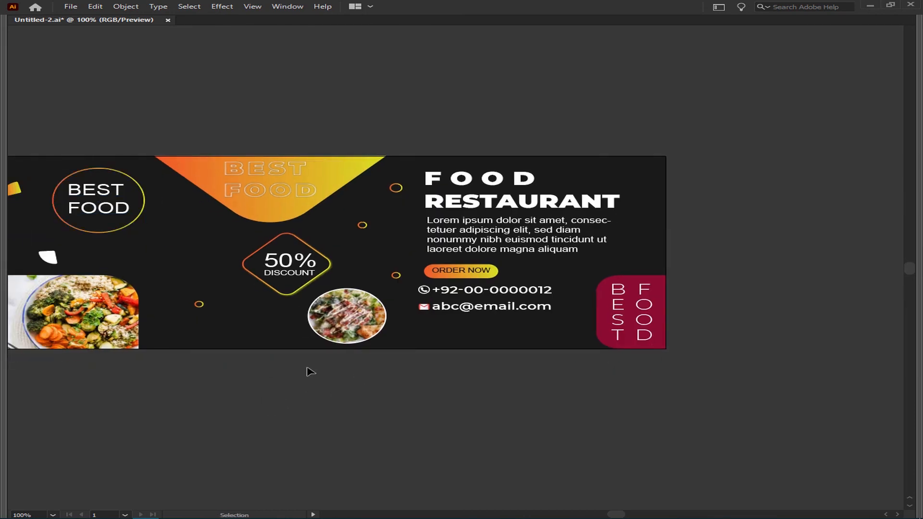
shift+click(471, 292)
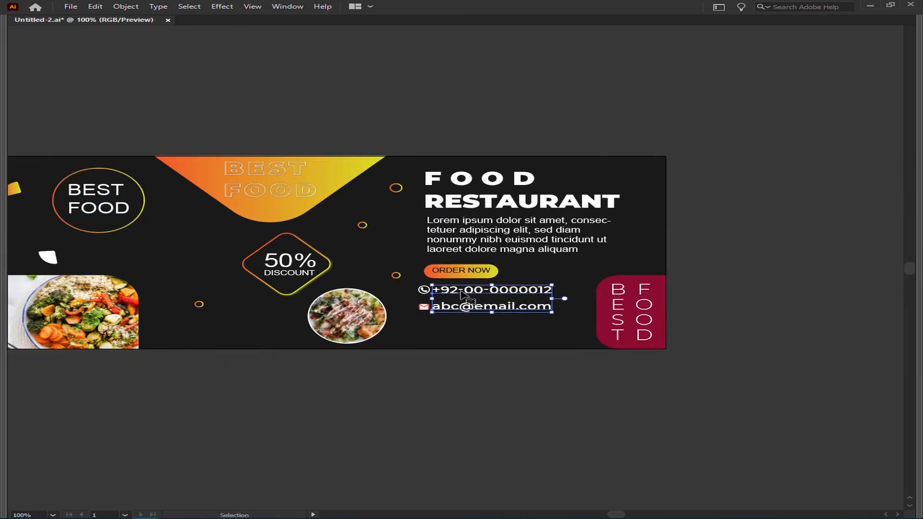
drag(471, 292, 476, 292)
Move the ORDER NOW button and both contact lines with their icons down together, away from the paragraph
click(412, 278)
drag(411, 266, 475, 315)
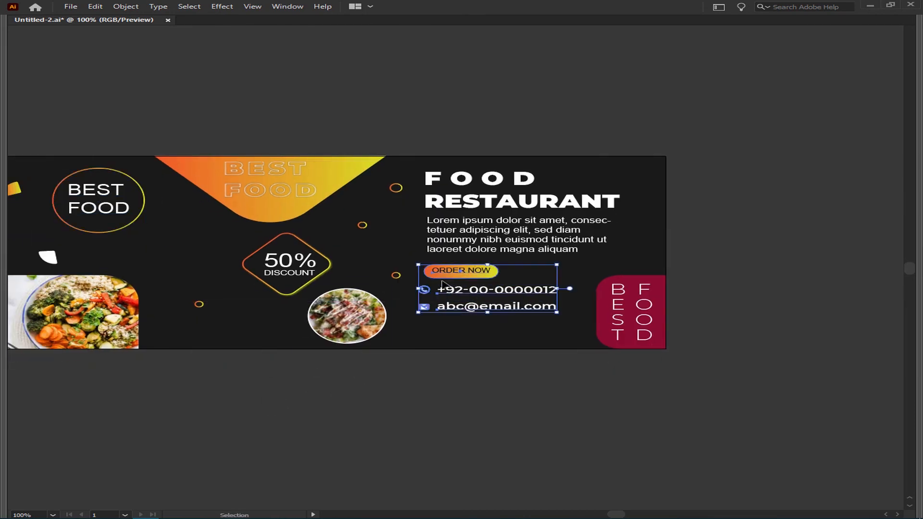
drag(463, 273, 463, 291)
click(448, 338)
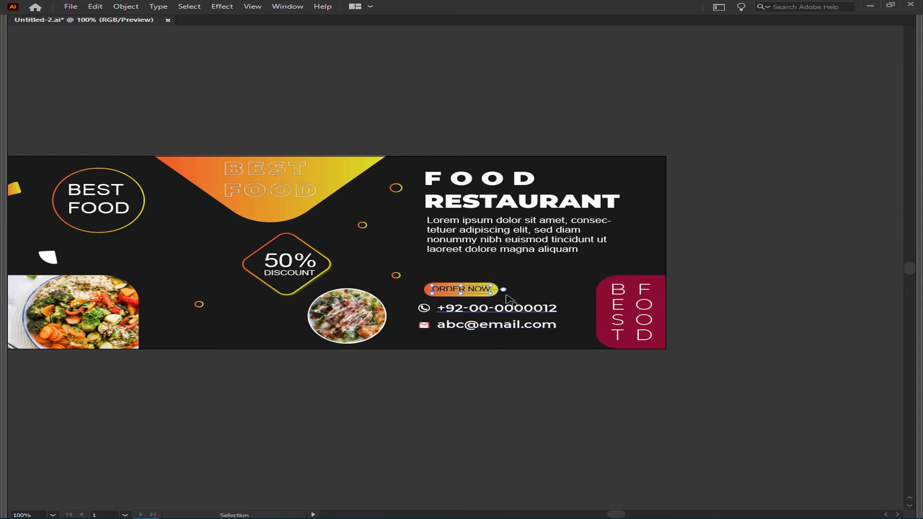
Raise the ORDER NOW button with its label slightly to leave more space above the contact lines
click(481, 292)
shift+click(460, 294)
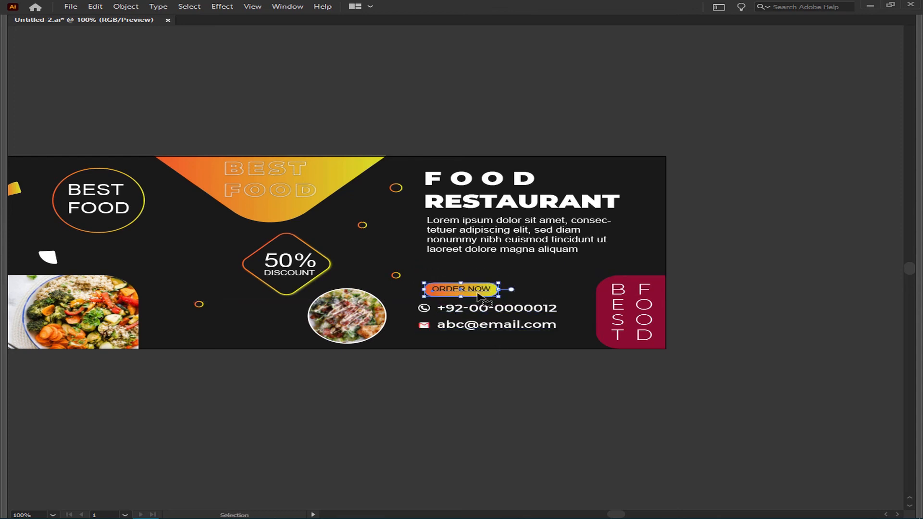
drag(478, 293, 478, 285)
click(532, 375)
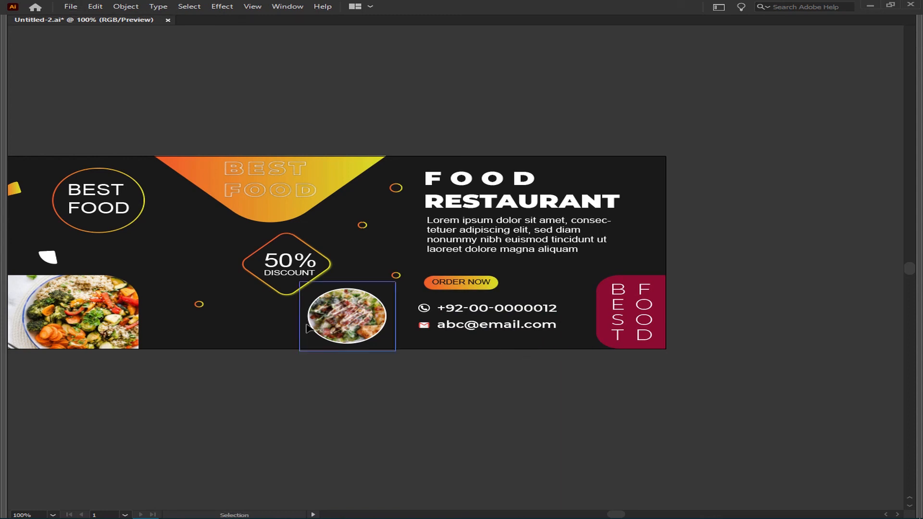
Recolour the outline of the BEST FOOD text on the gradient triangle with the banner's dark background colour
click(267, 193)
key(Tab)
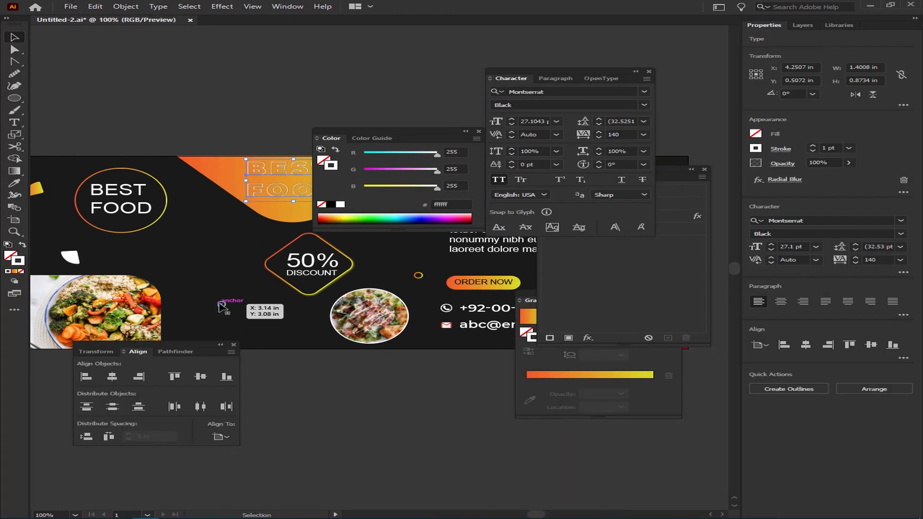
key(i)
click(241, 235)
key(v)
key(Tab)
key(shift+x)
key(z)
drag(251, 171, 340, 223)
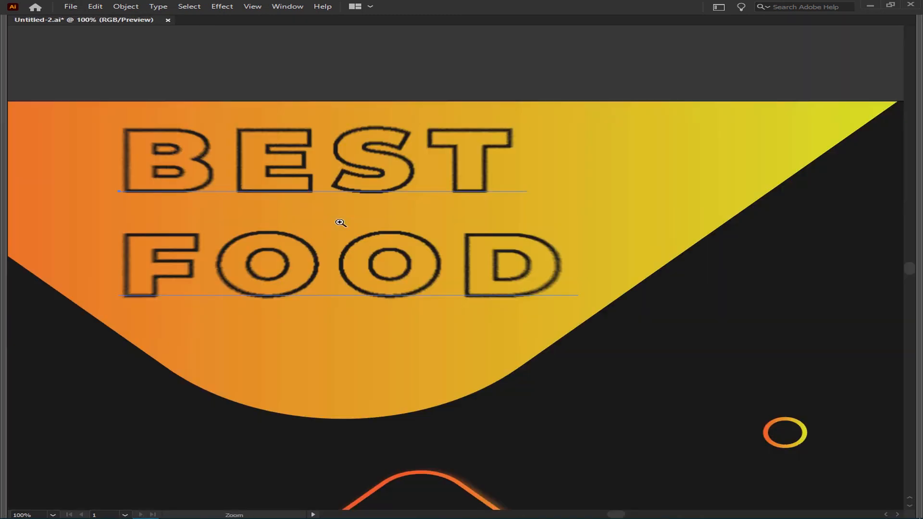
key(ctrl+0)
key(v)
click(609, 446)
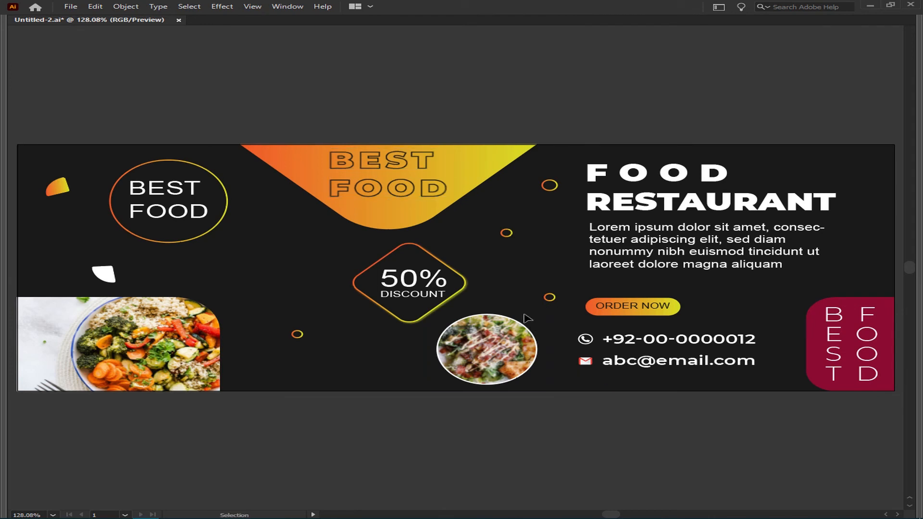
mouse_move(273, 371)
mouse_down()
mouse_move(251, 371)
mouse_move(248, 399)
mouse_up()
key(t)
key(Escape)
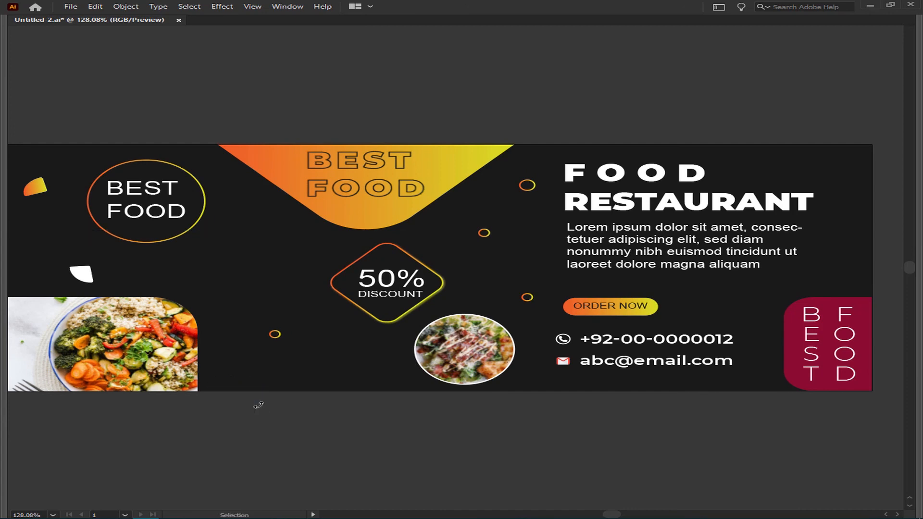